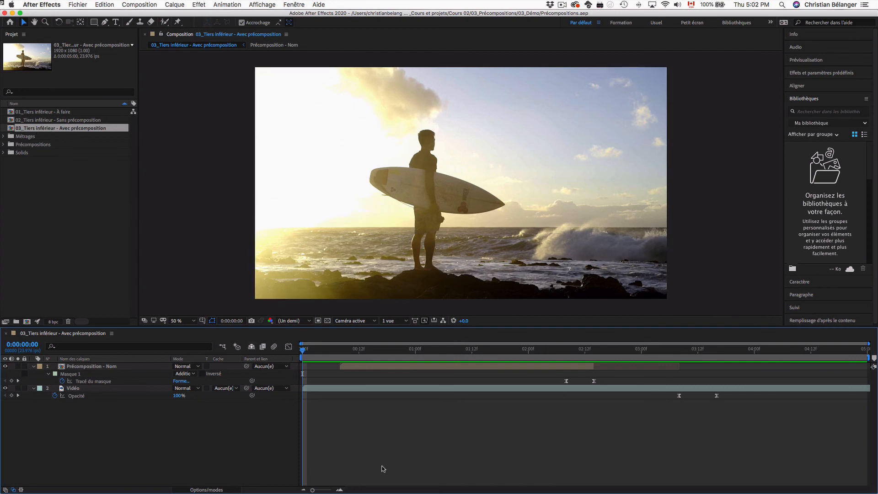
# - Preview the lower-third animation up to 0:00:01:19 and collapse the keyframed properties of both layers
pyautogui.press('space')
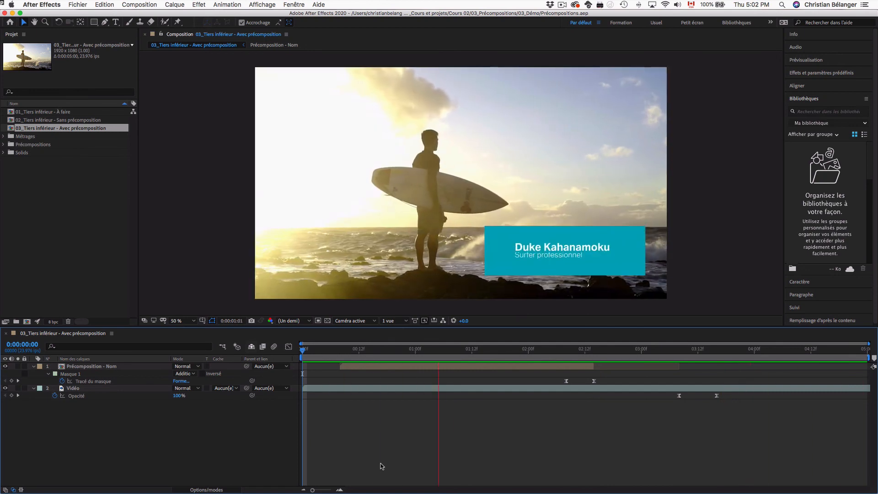
pyautogui.press('space')
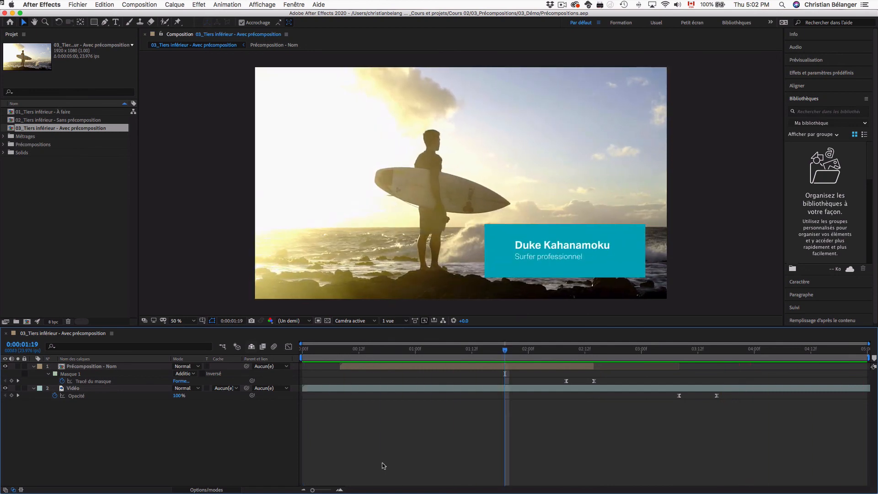
pyautogui.click(104, 368)
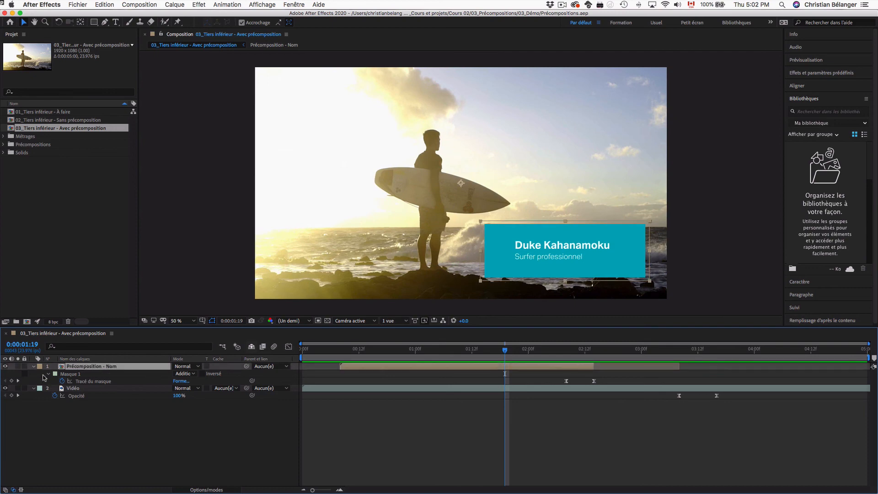
pyautogui.click(33, 366)
pyautogui.click(33, 374)
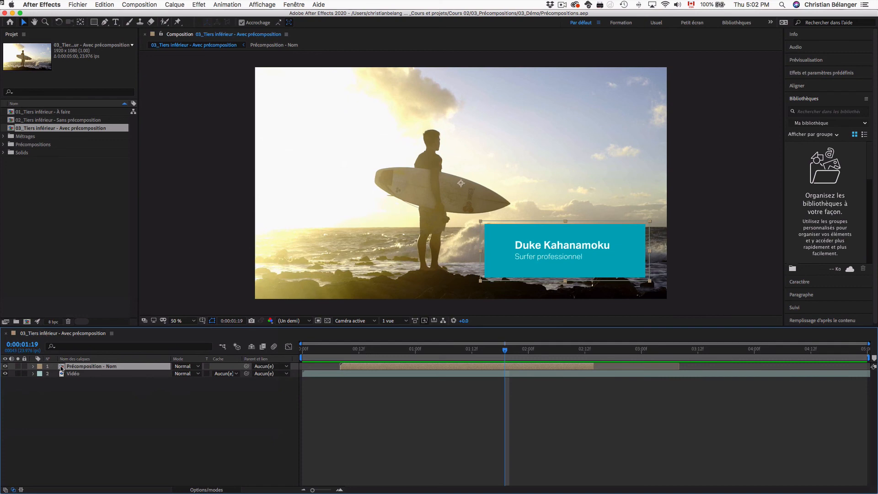
# - Open the Précomposition - Nom layer, preview its animation from the first frame, and return to the 03_Tiers inférieur - Avec précomposition composition
pyautogui.doubleClick(61, 367)
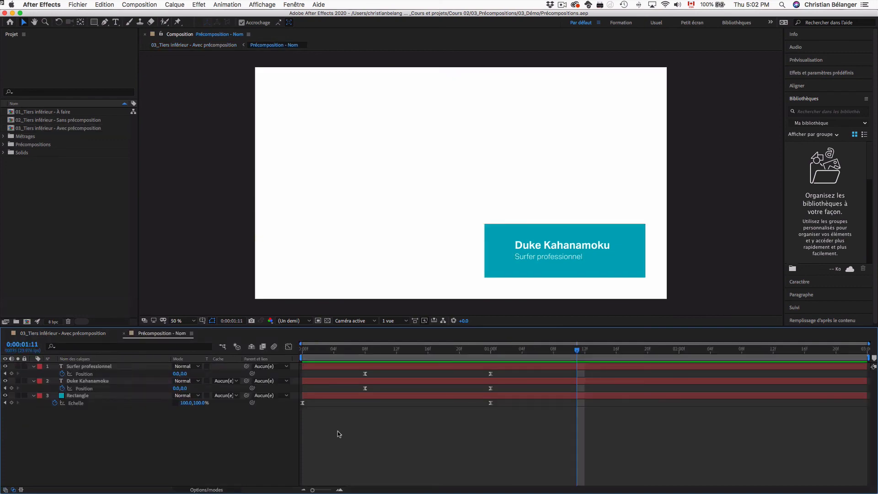
pyautogui.press('Home')
pyautogui.press('space')
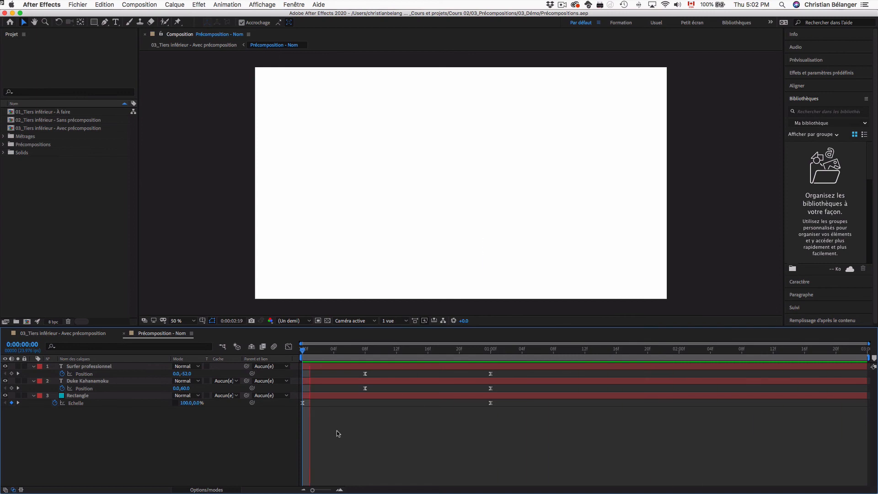
pyautogui.press('space')
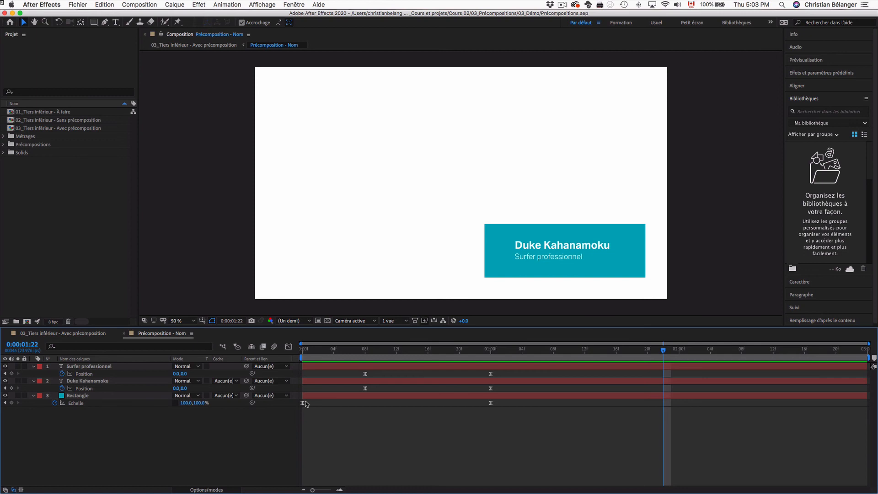
pyautogui.click(93, 334)
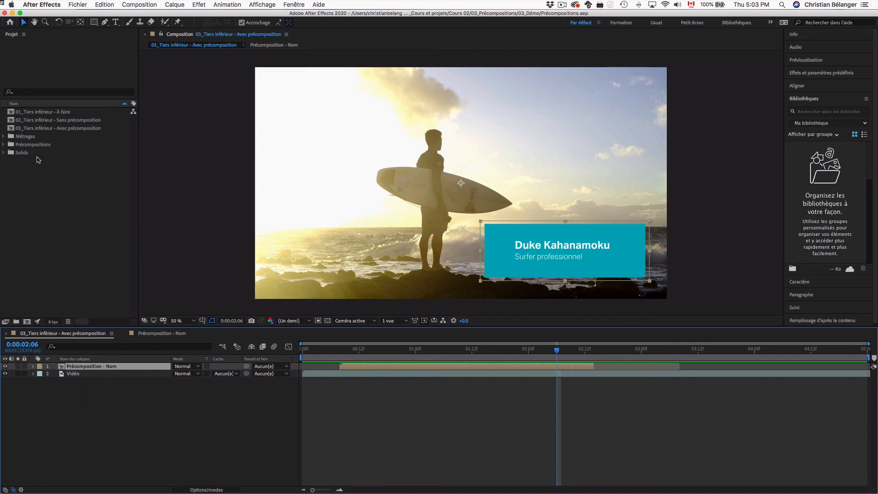
# - Open the 02_Tiers inférieur - Sans précomposition composition and preview its animation up to 0:00:03:04
pyautogui.click(30, 121)
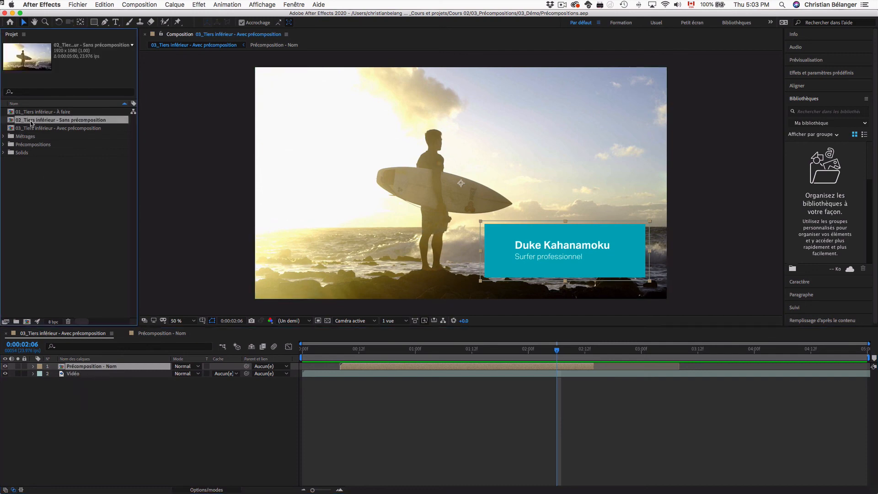
pyautogui.doubleClick(91, 120)
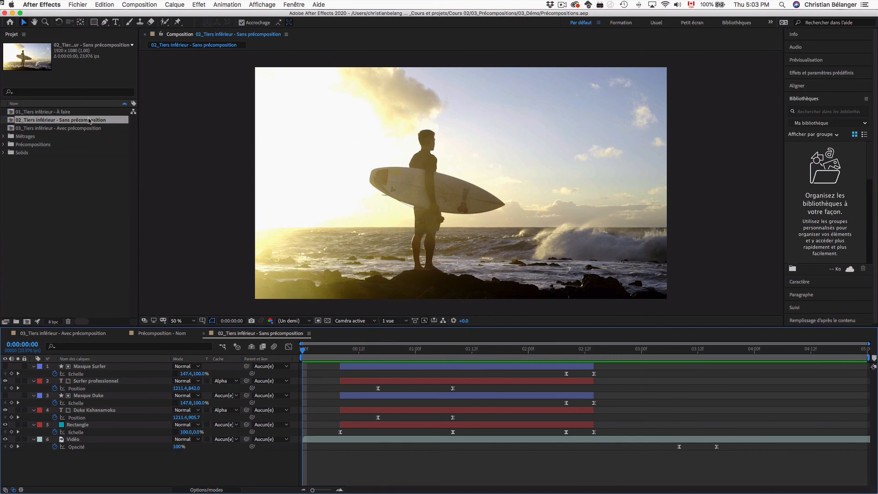
pyautogui.press('space')
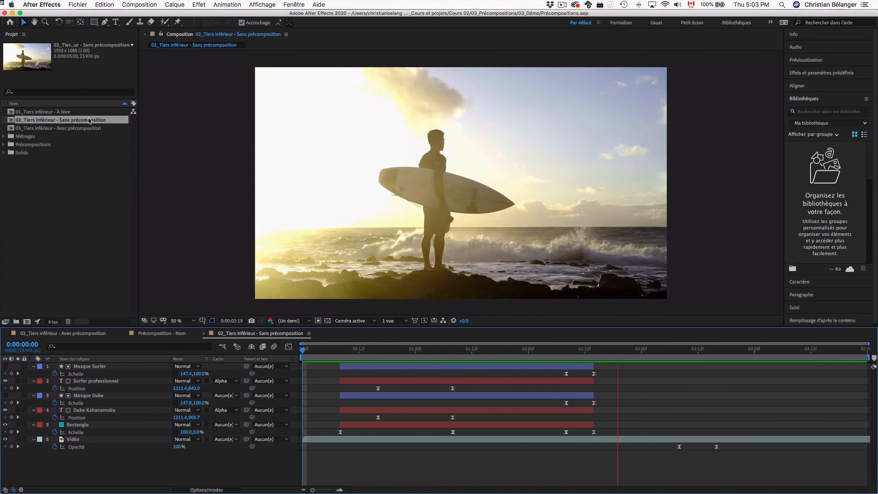
pyautogui.press('space')
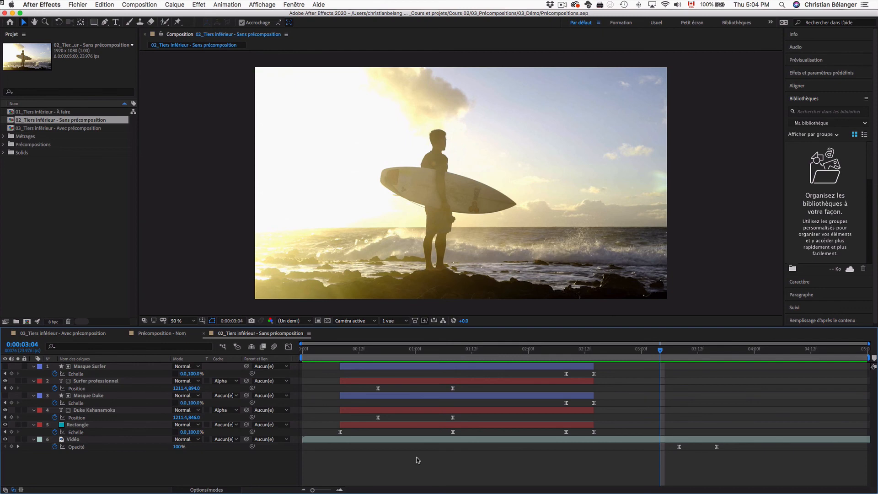
# - Reopen 03_Tiers inférieur - Avec précomposition, reveal the keyframed properties, and inspect Masque 1 at its first mask path keyframe, 0:00:02:08
pyautogui.doubleClick(77, 128)
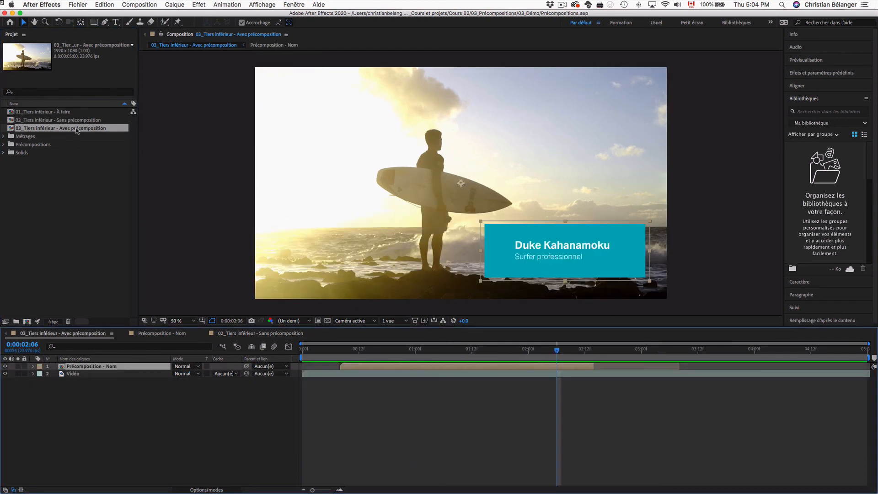
pyautogui.click(406, 414)
pyautogui.press('u')
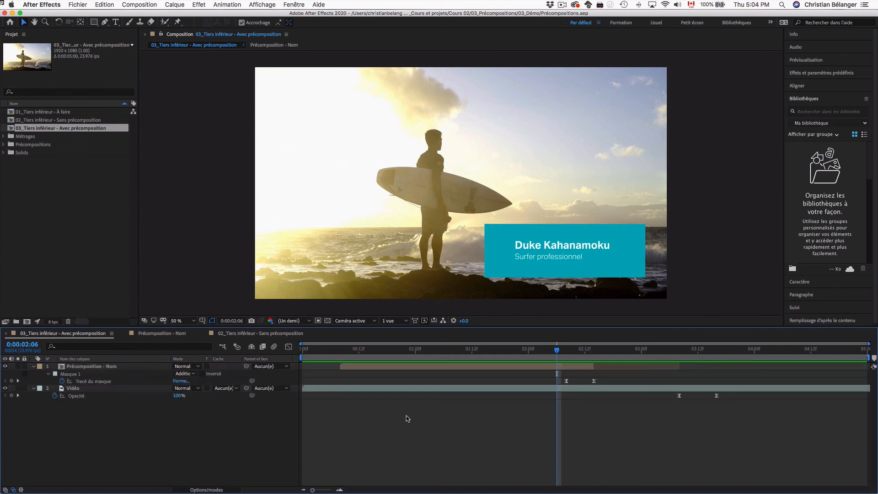
pyautogui.click(72, 374)
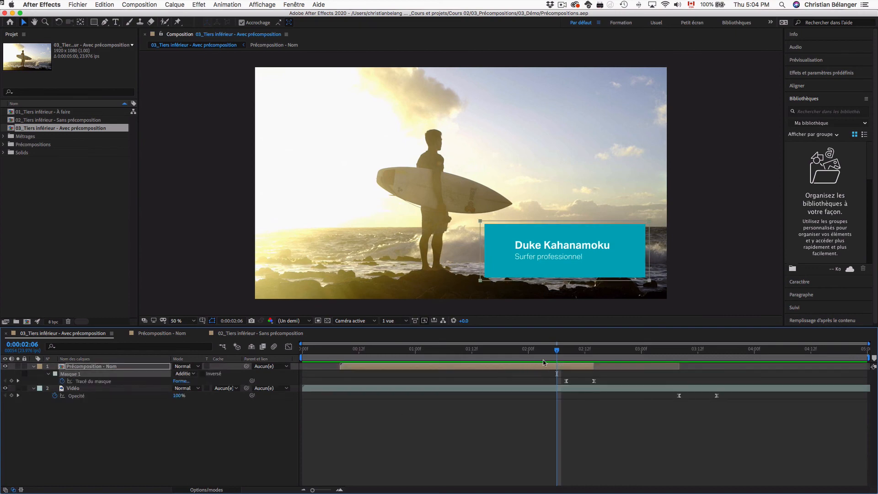
pyautogui.moveTo(557, 352)
pyautogui.mouseDown()
pyautogui.moveTo(596, 355)
pyautogui.moveTo(566, 356)
pyautogui.mouseUp()
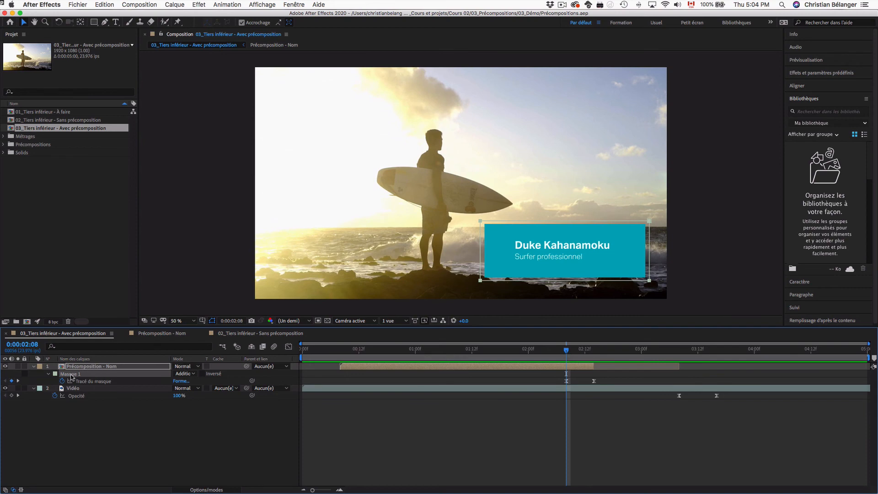
pyautogui.moveTo(567, 350)
pyautogui.mouseDown()
pyautogui.moveTo(595, 351)
pyautogui.moveTo(567, 351)
pyautogui.mouseUp()
# - In 02_Tiers inférieur - Sans précomposition, move to 0:00:02:08 and examine the Rectangle, Masque Duke and Masque Surfer layers
pyautogui.doubleClick(84, 121)
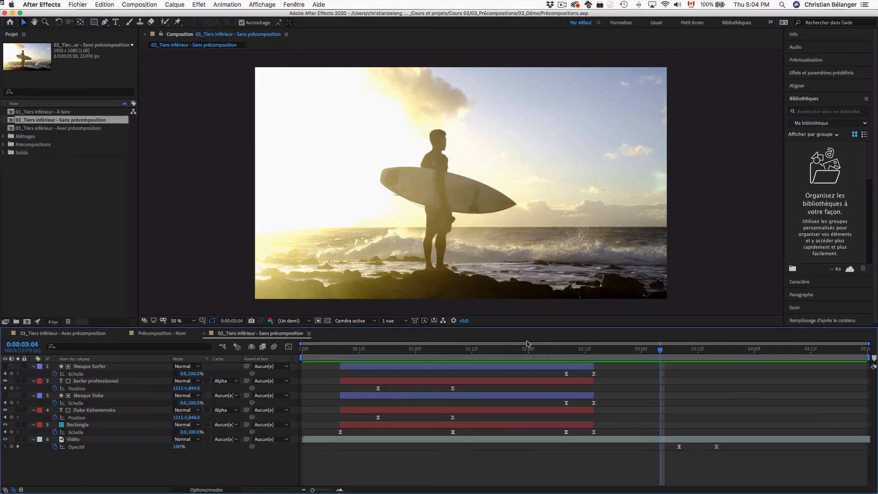
pyautogui.moveTo(515, 351); pyautogui.dragTo(566, 351)
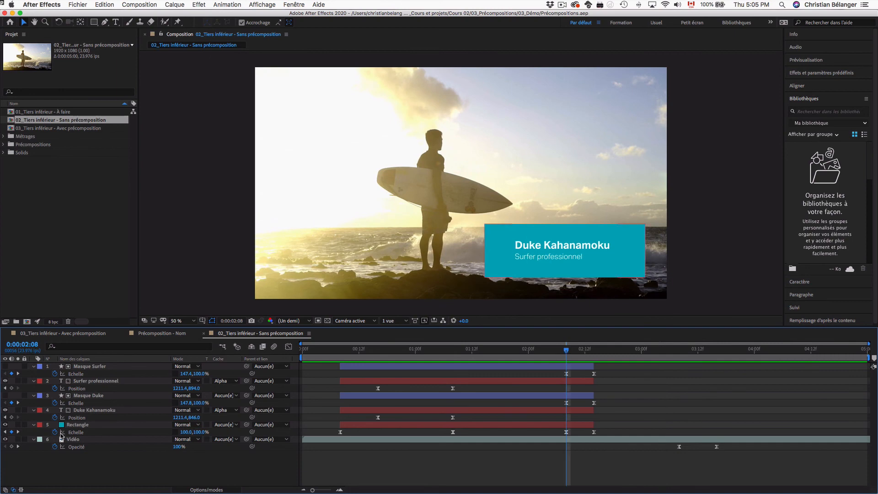
pyautogui.click(77, 425)
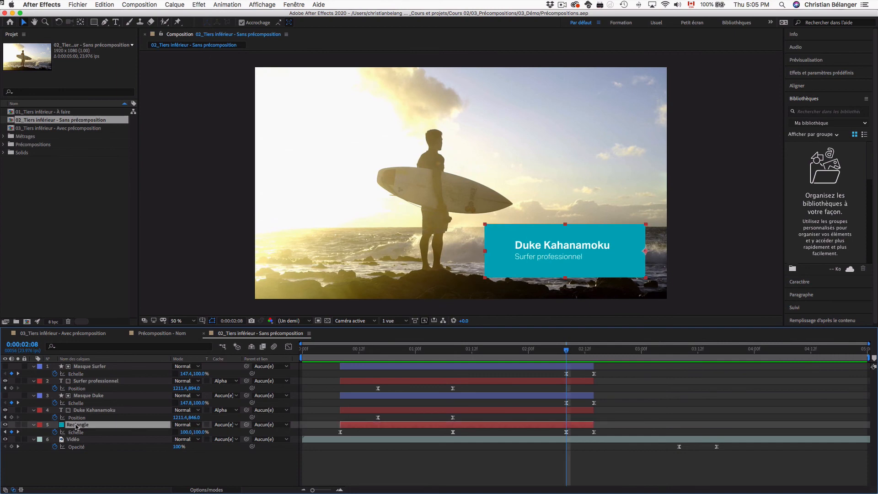
pyautogui.click(94, 395)
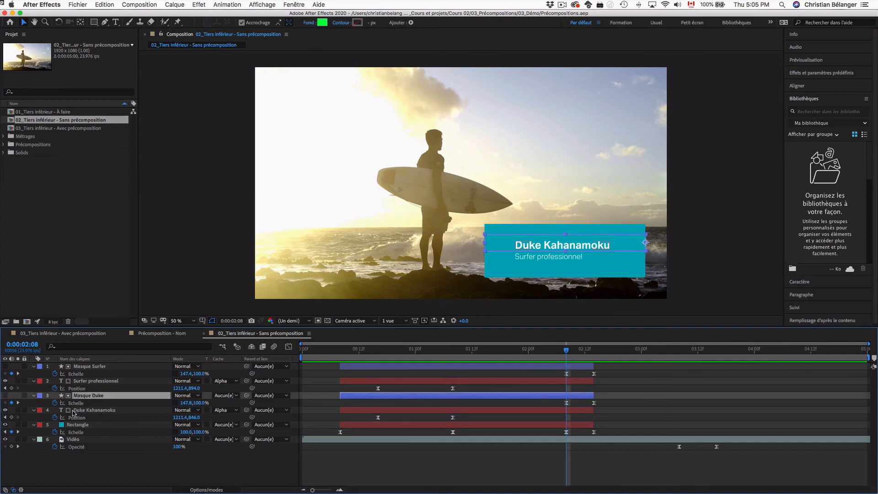
pyautogui.click(91, 367)
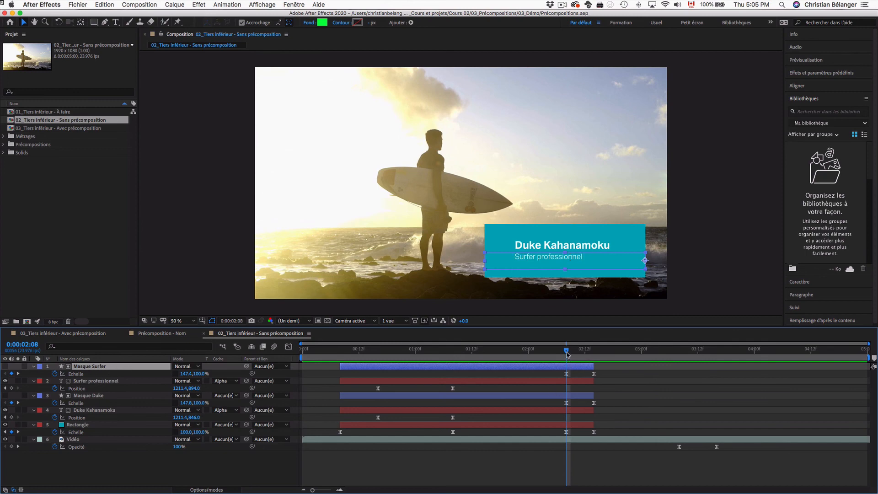
# - Compare the exit scale keyframes of Masque Surfer, Masque Duke and Rectangle at 0:00:02:08
pyautogui.moveTo(567, 354)
pyautogui.mouseDown()
pyautogui.moveTo(593, 352)
pyautogui.moveTo(567, 352)
pyautogui.mouseUp()
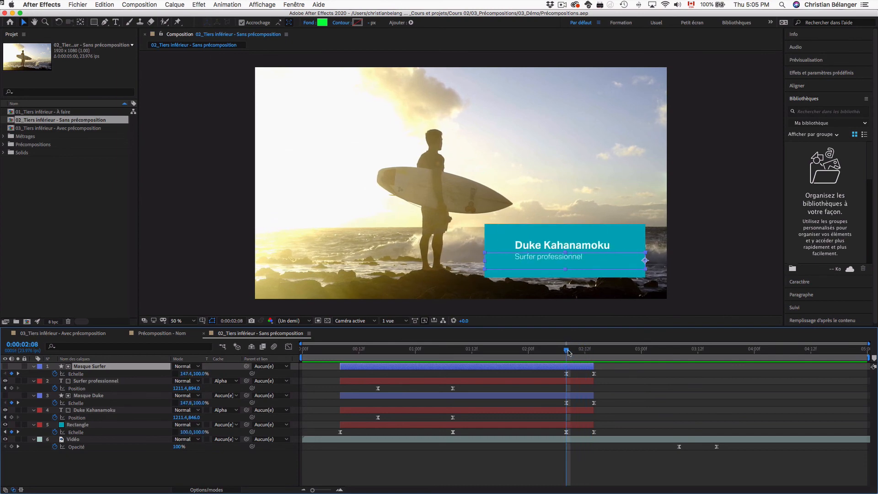
pyautogui.click(84, 396)
pyautogui.moveTo(567, 350)
pyautogui.mouseDown()
pyautogui.moveTo(590, 352)
pyautogui.moveTo(567, 351)
pyautogui.mouseUp()
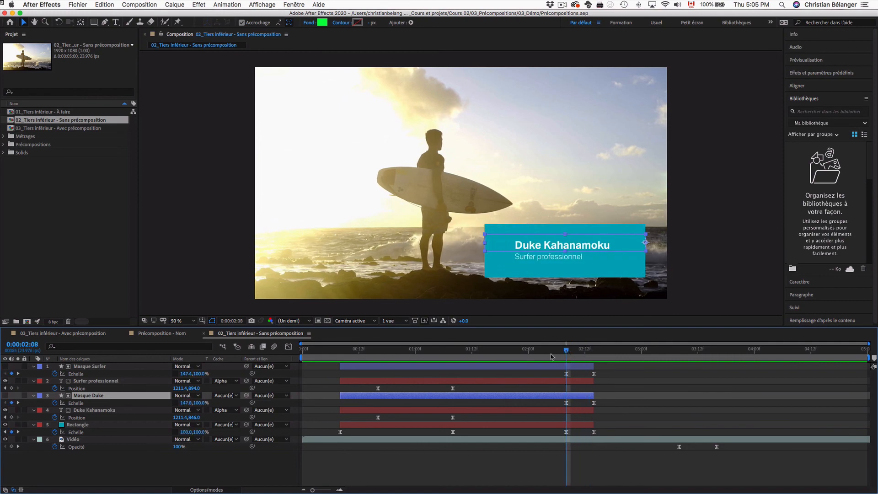
pyautogui.click(81, 426)
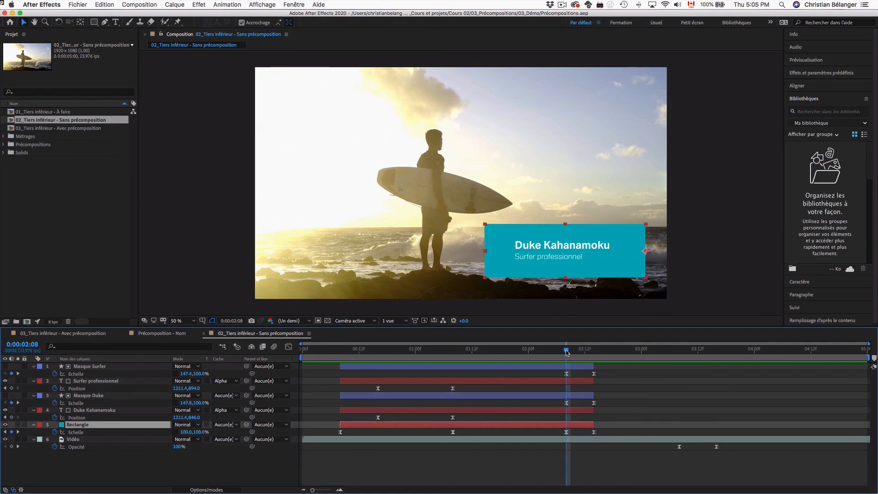
pyautogui.moveTo(567, 351)
pyautogui.mouseDown()
pyautogui.moveTo(588, 351)
pyautogui.moveTo(566, 351)
pyautogui.mouseUp()
# - Return to 03_Tiers inférieur - Avec précomposition and place the playhead on the mask path keyframe at 0:00:02:08
pyautogui.click(72, 128)
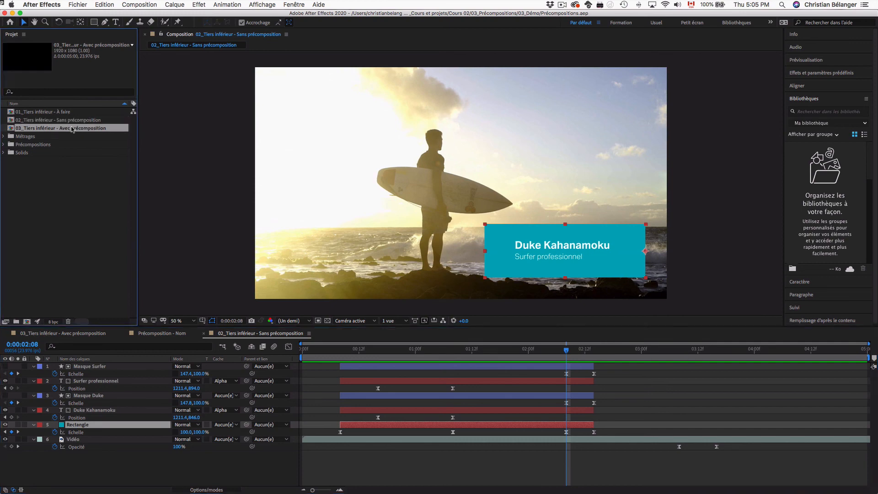
pyautogui.doubleClick(72, 128)
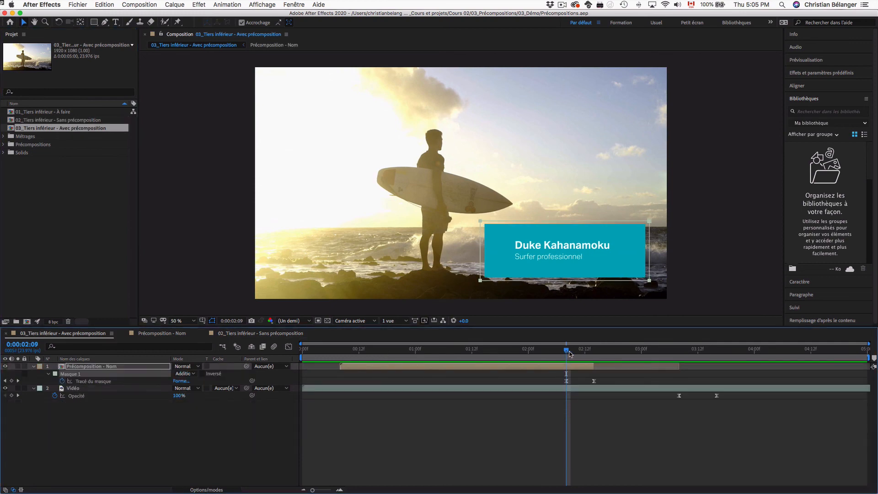
pyautogui.moveTo(570, 354)
pyautogui.mouseDown()
pyautogui.moveTo(590, 352)
pyautogui.moveTo(567, 356)
pyautogui.mouseUp()
# - Open the 01_Tiers inférieur - À faire composition and preview its animation up to 0:00:02:18
pyautogui.click(66, 114)
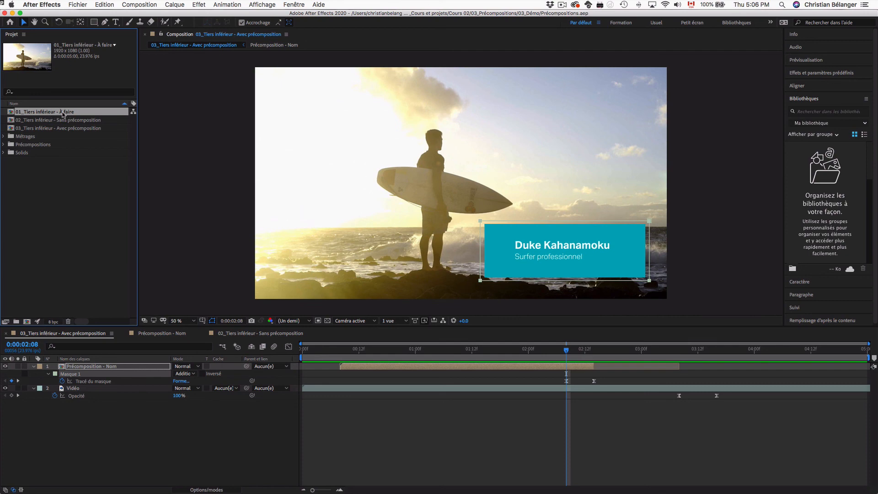
pyautogui.doubleClick(63, 113)
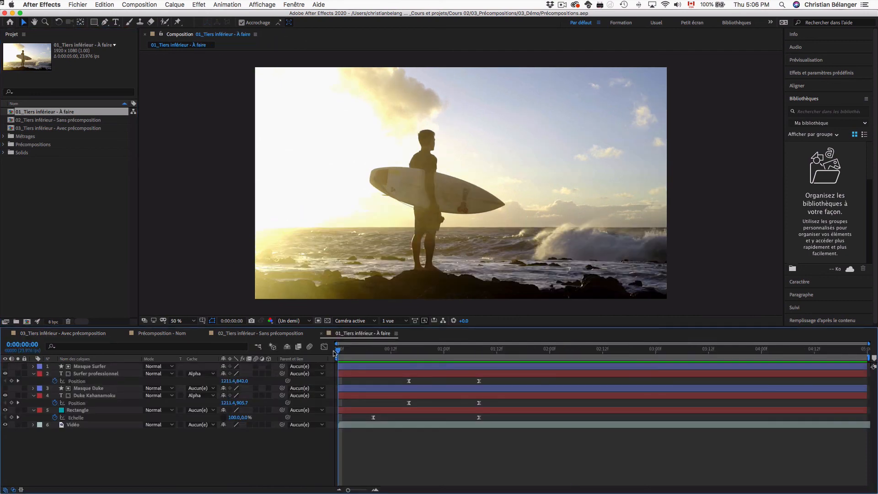
pyautogui.press('space')
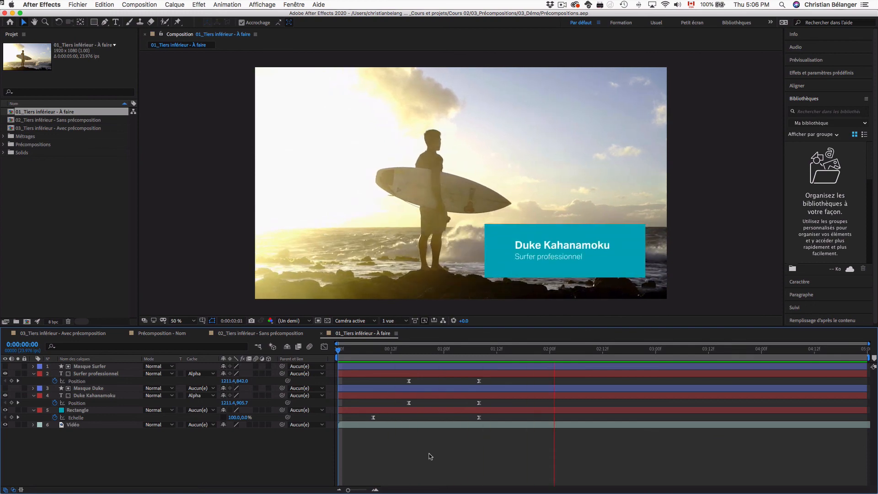
pyautogui.press('space')
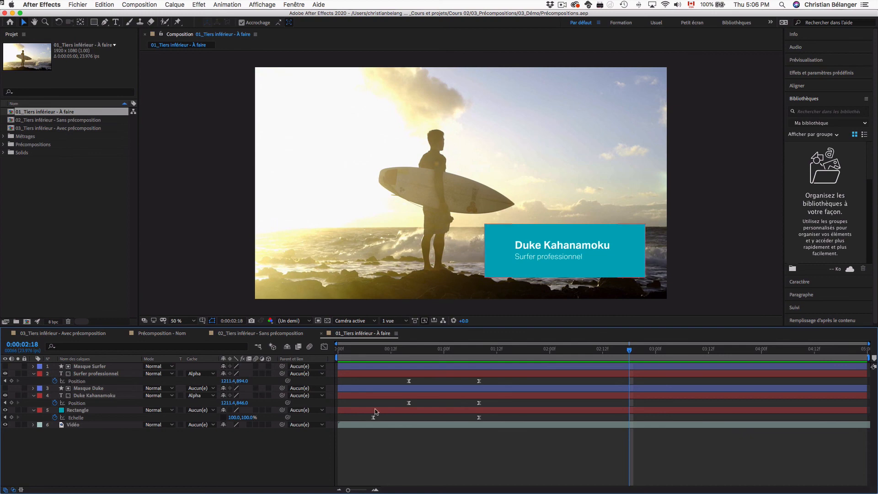
# - Examine the lower-third layers one by one, from Rectangle through both text layers and their masks to Masque Surfer
pyautogui.click(349, 410)
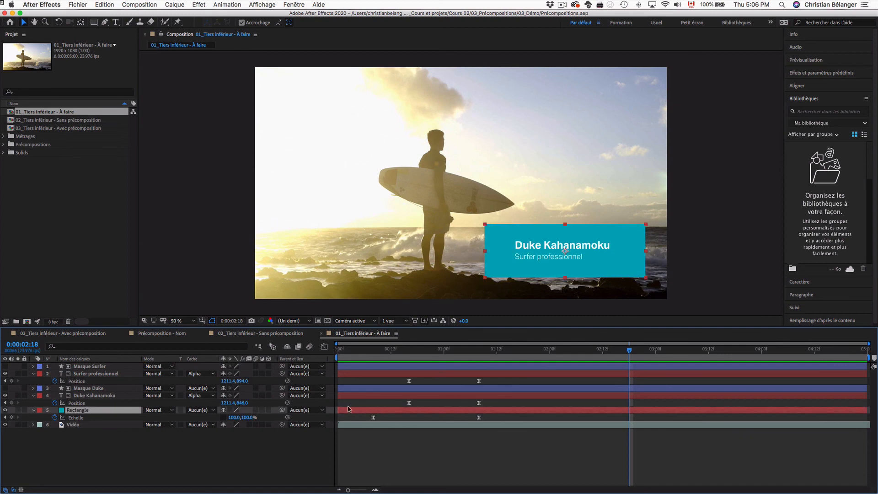
pyautogui.click(351, 395)
pyautogui.click(355, 388)
pyautogui.click(358, 373)
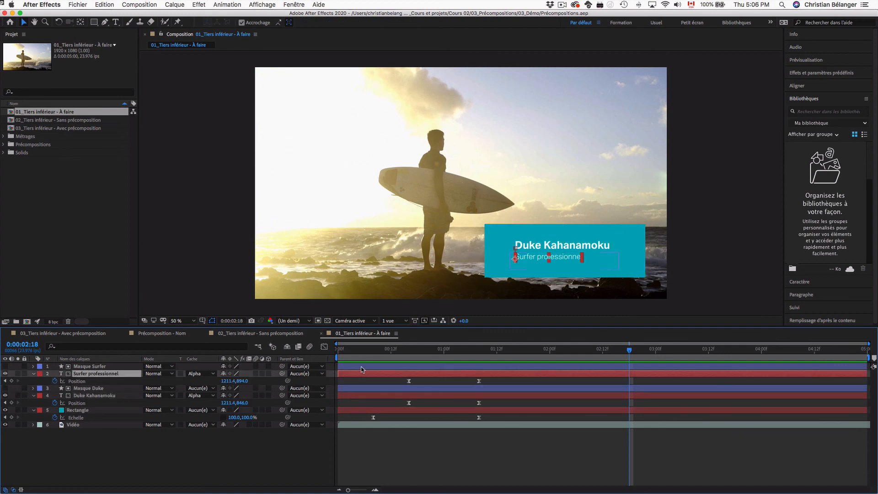
pyautogui.click(362, 367)
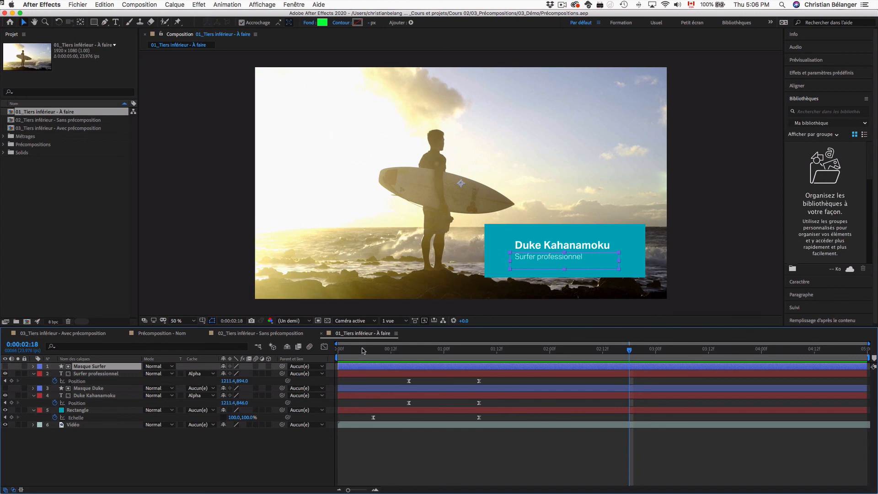
# - Deselect all layers and scrub from the first frame to the initial text position keyframes at 0:00:00:16
pyautogui.click(365, 350)
pyautogui.moveTo(364, 350); pyautogui.dragTo(338, 351)
pyautogui.click(379, 446)
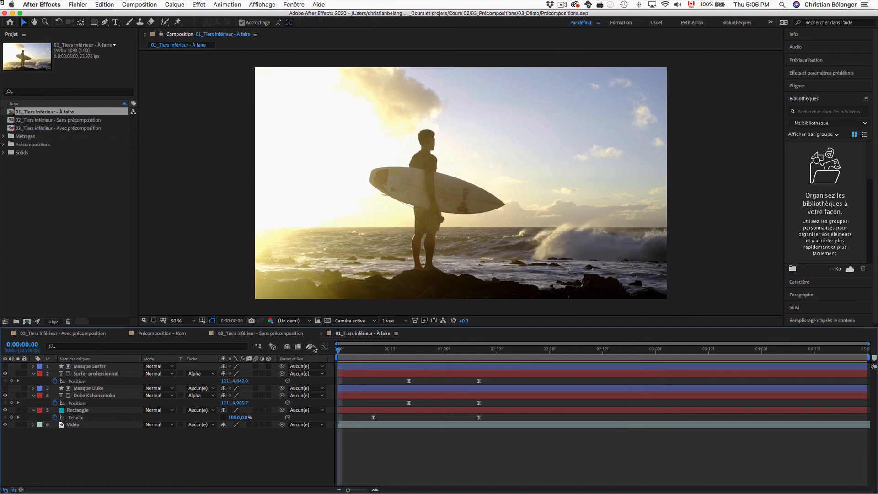
pyautogui.moveTo(339, 350); pyautogui.dragTo(409, 354)
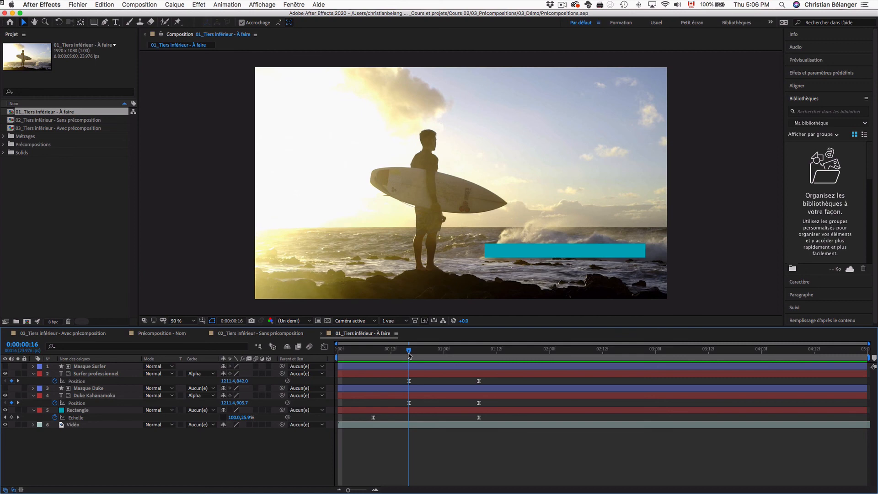
# - Trim the start of the Rectangle layer to its first scale keyframe at 0:00:00:08
pyautogui.moveTo(410, 353); pyautogui.dragTo(338, 353)
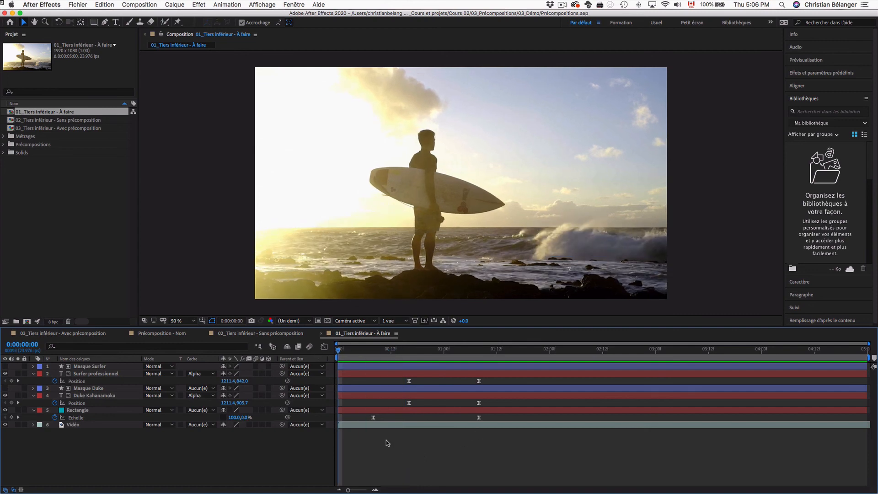
pyautogui.click(371, 410)
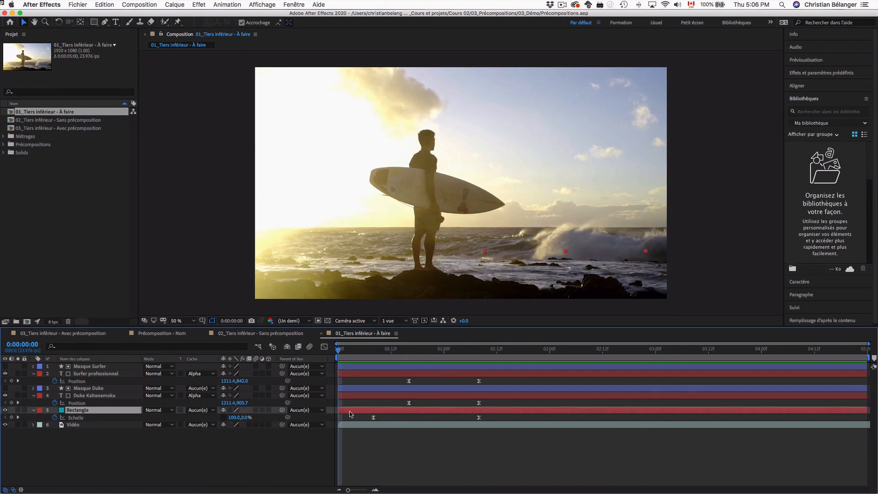
pyautogui.moveTo(339, 410); pyautogui.dragTo(373, 410)
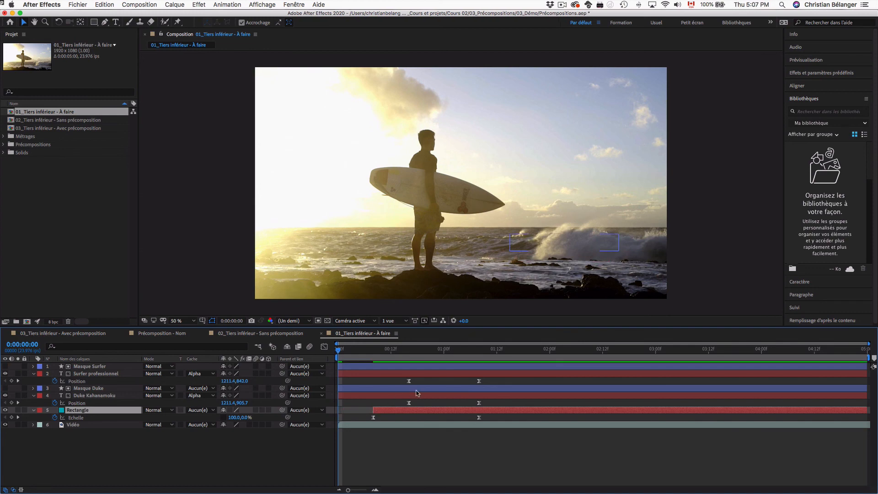
# - Trim the starts of the Rectangle and Duke Kahanamoku layers to the first position keyframe at 0:00:00:16
pyautogui.click(409, 350)
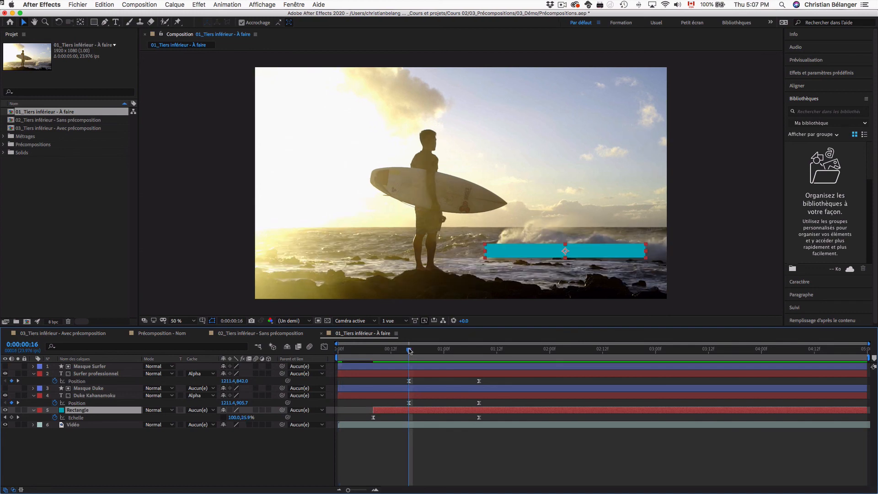
pyautogui.hotkey('alt', '[')
pyautogui.moveTo(409, 351)
pyautogui.mouseDown()
pyautogui.moveTo(383, 353)
pyautogui.moveTo(411, 352)
pyautogui.mouseUp()
pyautogui.click(417, 396)
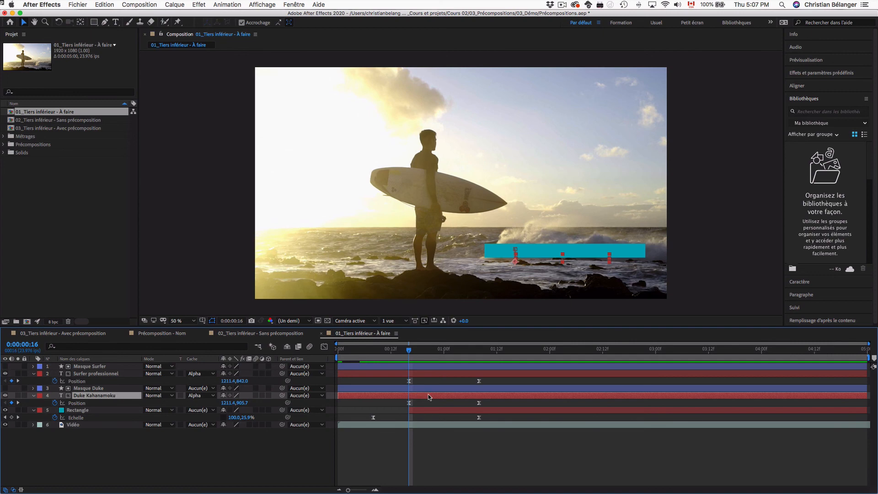
pyautogui.hotkey('alt', '[')
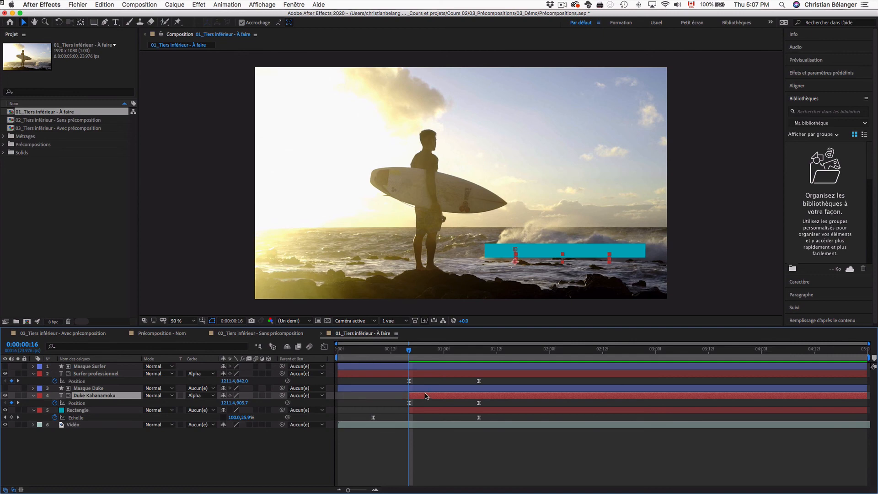
# - Trim the starts of the Masque Duke, Surfer professionnel and Masque Surfer layers to 0:00:00:16
pyautogui.click(418, 388)
pyautogui.moveTo(337, 388); pyautogui.dragTo(410, 388)
pyautogui.click(417, 374)
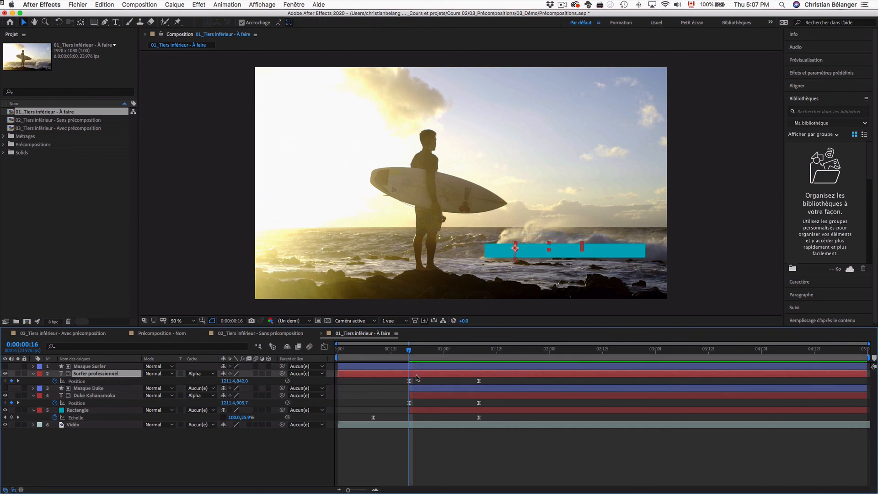
pyautogui.hotkey('alt', '[')
pyautogui.click(417, 367)
pyautogui.hotkey('alt', '[')
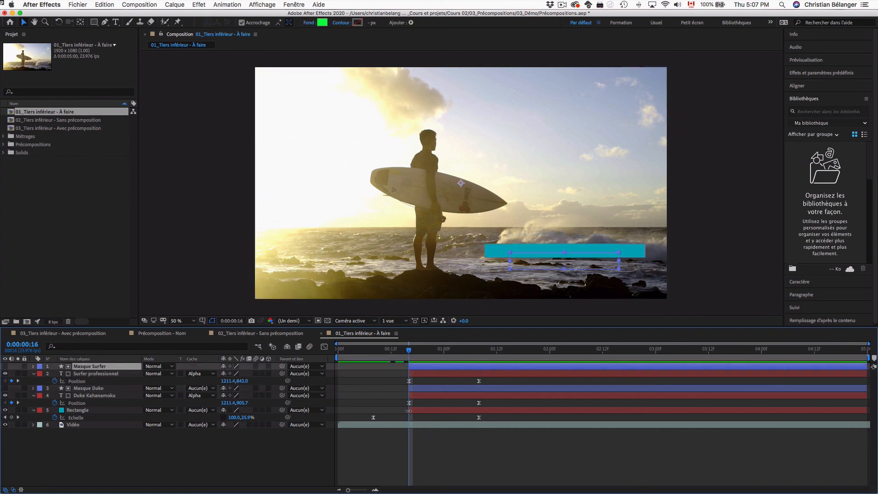
# - Set the Rectangle layer's in point to 0:00:00:08 and check it against the text layers' starts at 0:00:00:16
pyautogui.click(373, 348)
pyautogui.click(417, 410)
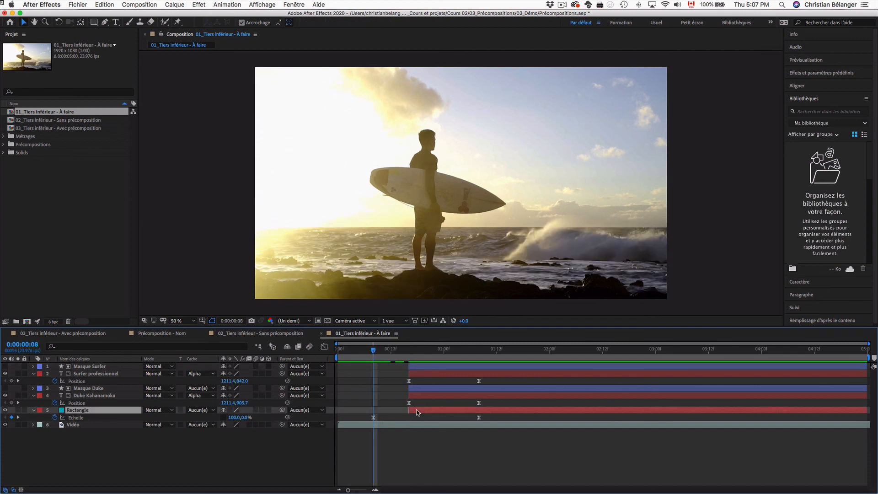
pyautogui.hotkey('alt', '[')
pyautogui.moveTo(372, 350); pyautogui.dragTo(409, 357)
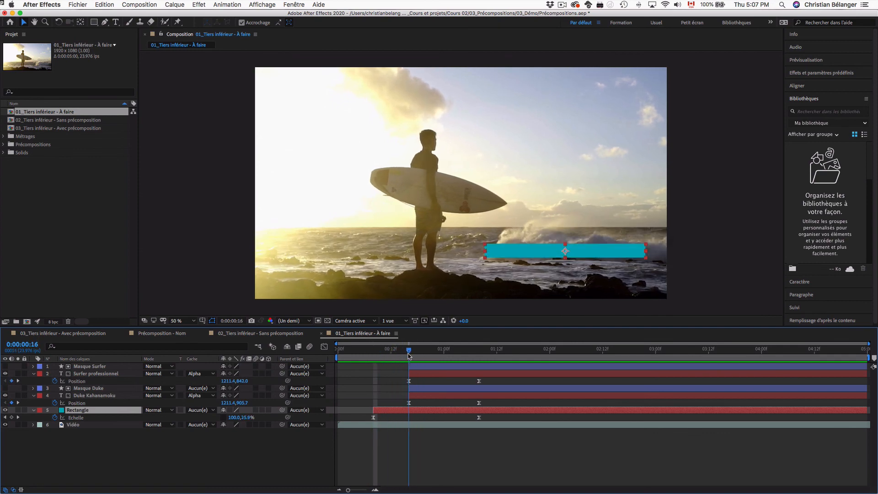
pyautogui.click(417, 373)
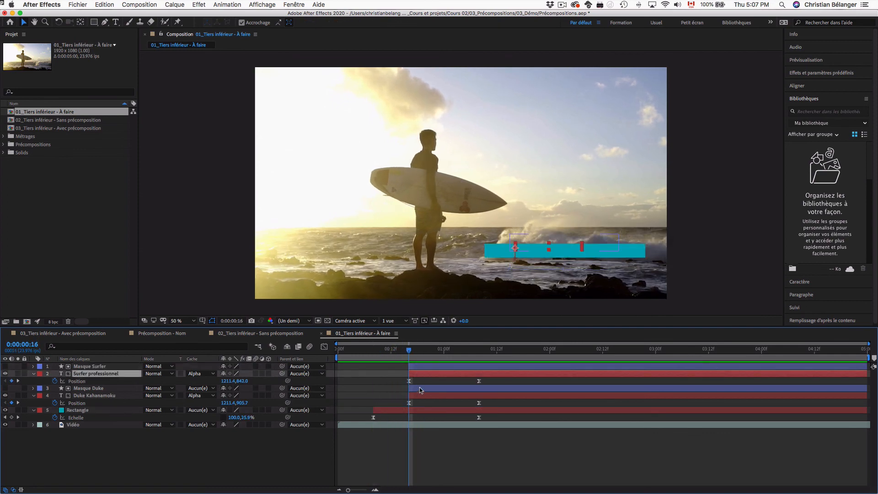
pyautogui.click(419, 395)
pyautogui.click(417, 410)
# - Extend the Rectangle layer back to the first frame, and trim its start again to 0:00:00:08
pyautogui.moveTo(392, 356); pyautogui.dragTo(339, 354)
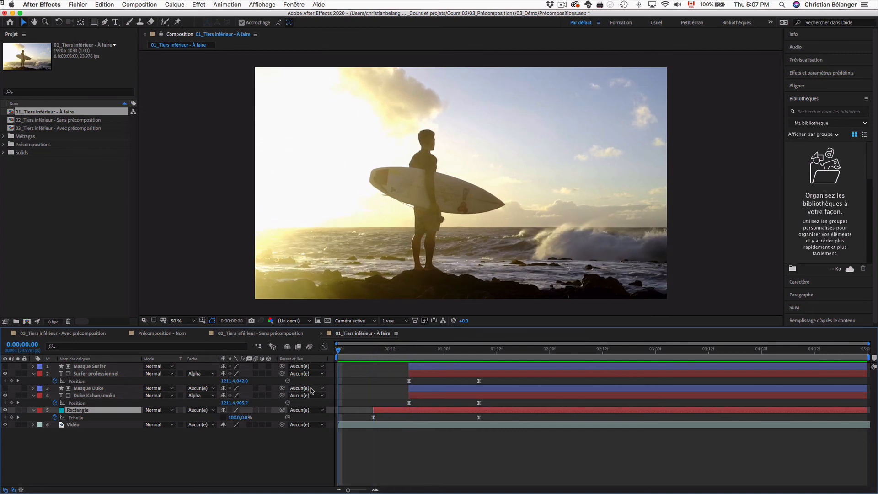
pyautogui.moveTo(373, 410); pyautogui.dragTo(340, 410)
pyautogui.moveTo(340, 353); pyautogui.dragTo(374, 351)
pyautogui.hotkey('alt', '[')
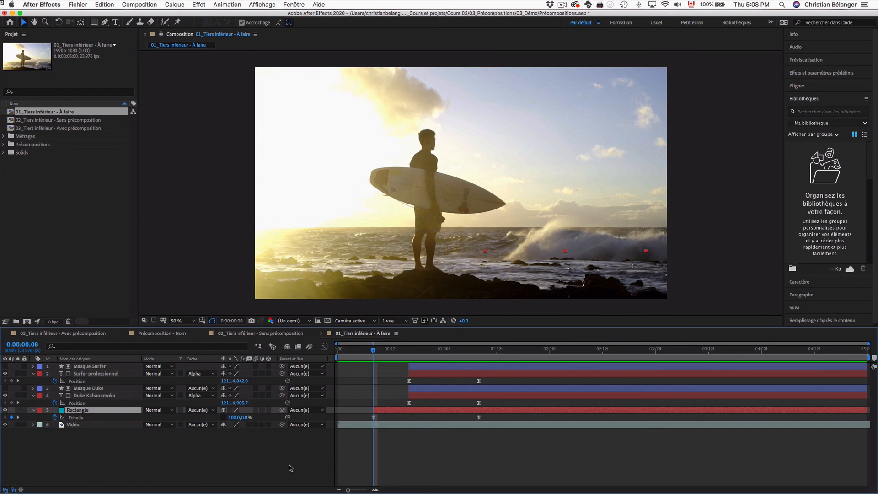
# - Precompose the five layers from Masque Surfer to Rectangle as Précomp. 1, with the composition duration matched to the selected layers
pyautogui.click(110, 368)
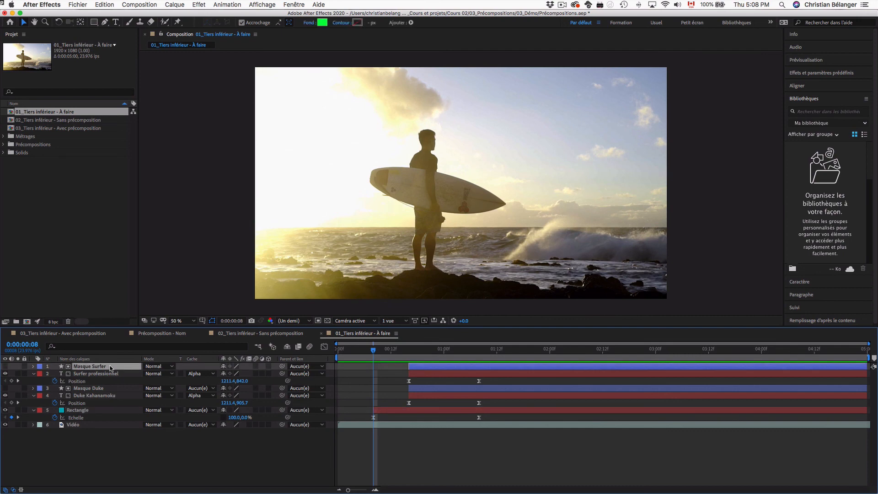
pyautogui.keyDown('shift'); pyautogui.click(93, 414); pyautogui.keyUp('shift')
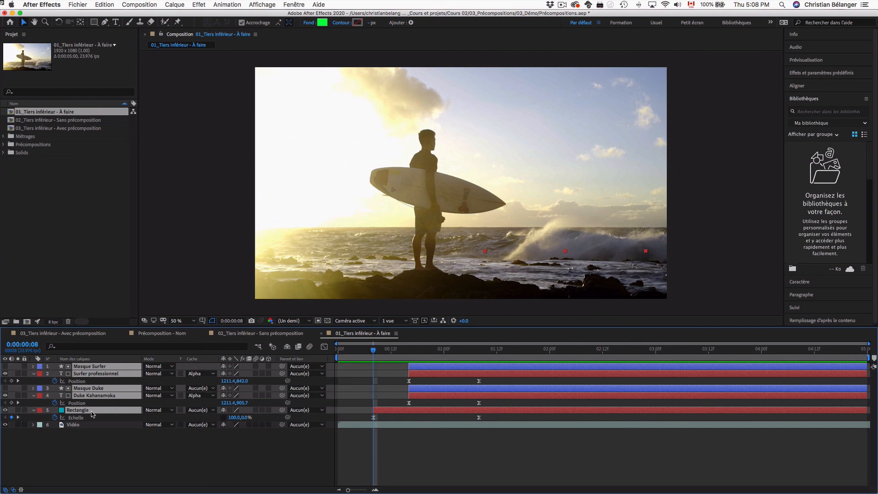
pyautogui.rightClick(97, 411)
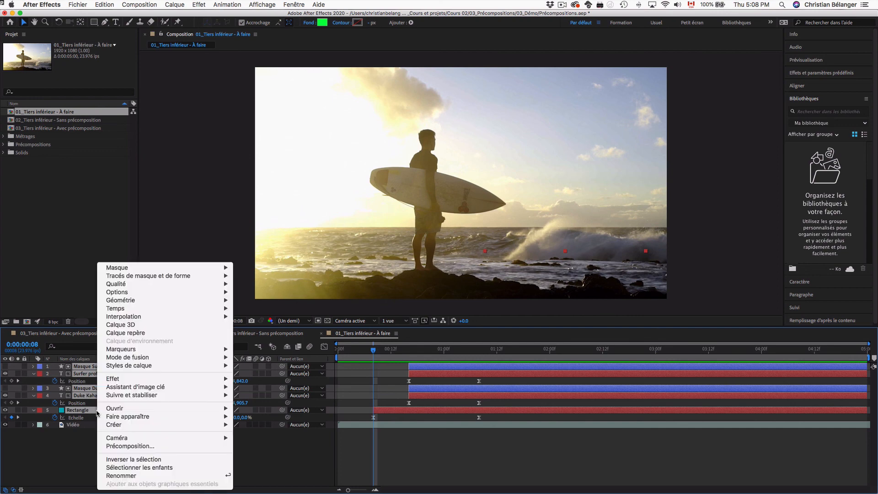
pyautogui.click(115, 447)
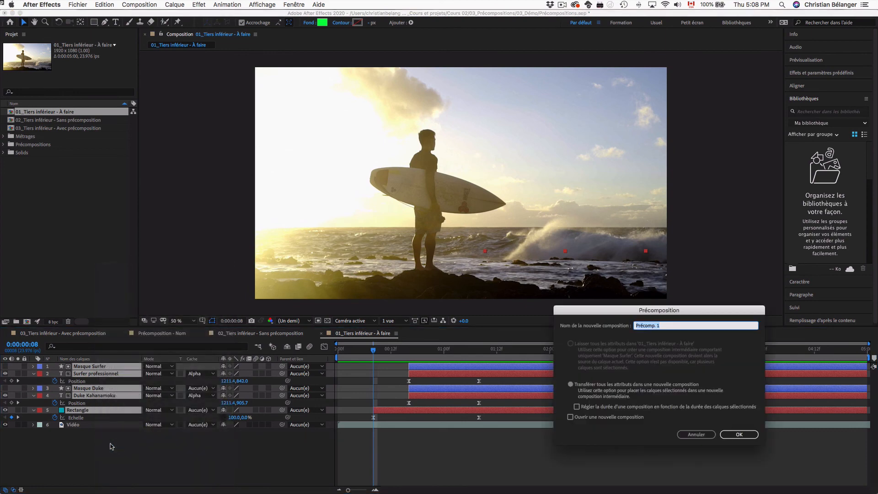
pyautogui.moveTo(578, 312); pyautogui.dragTo(373, 245)
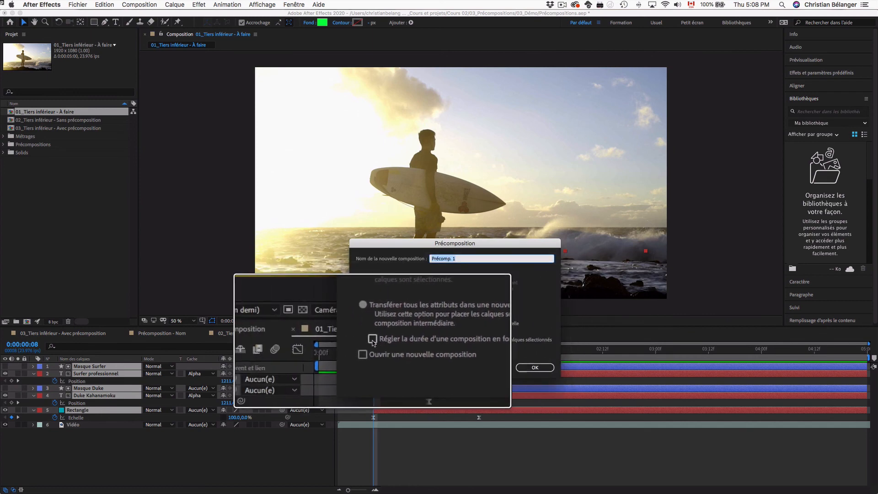
pyautogui.click(373, 340)
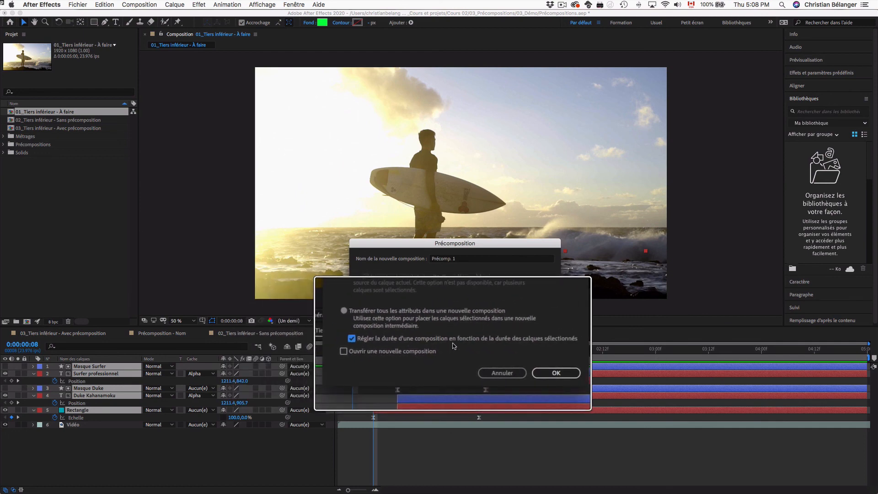
pyautogui.click(536, 366)
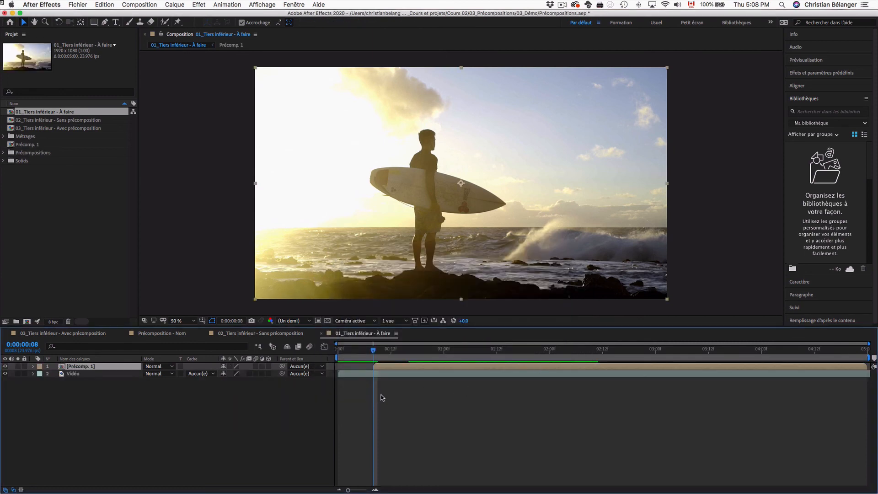
pyautogui.click(401, 402)
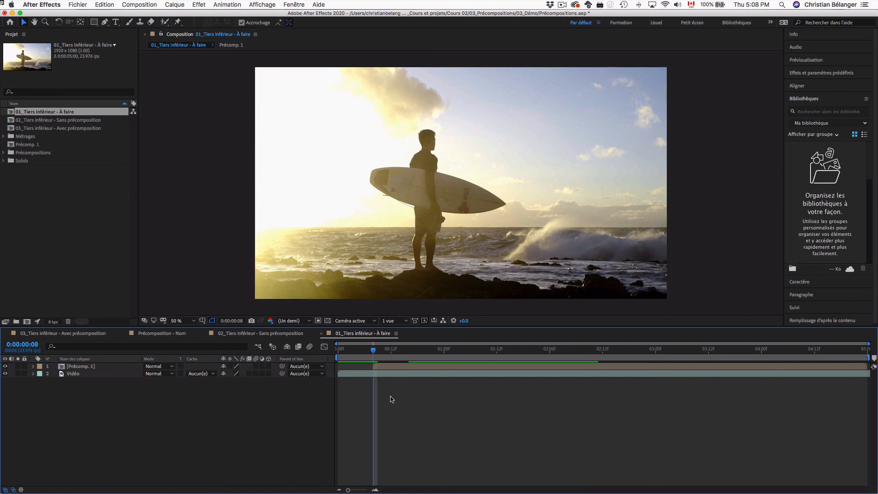
# - Undo the precomposition, move the playhead to 0:00:00:09 and precompose the same five layers as Précomp. 1 with matched duration
pyautogui.press('super+z')
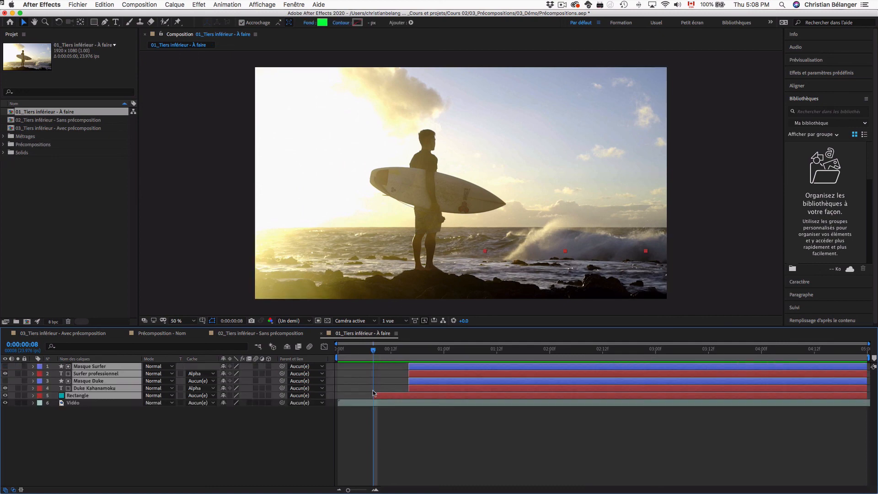
pyautogui.moveTo(374, 351)
pyautogui.mouseDown()
pyautogui.moveTo(426, 352)
pyautogui.moveTo(365, 352)
pyautogui.moveTo(388, 353)
pyautogui.moveTo(369, 351)
pyautogui.moveTo(379, 351)
pyautogui.mouseUp()
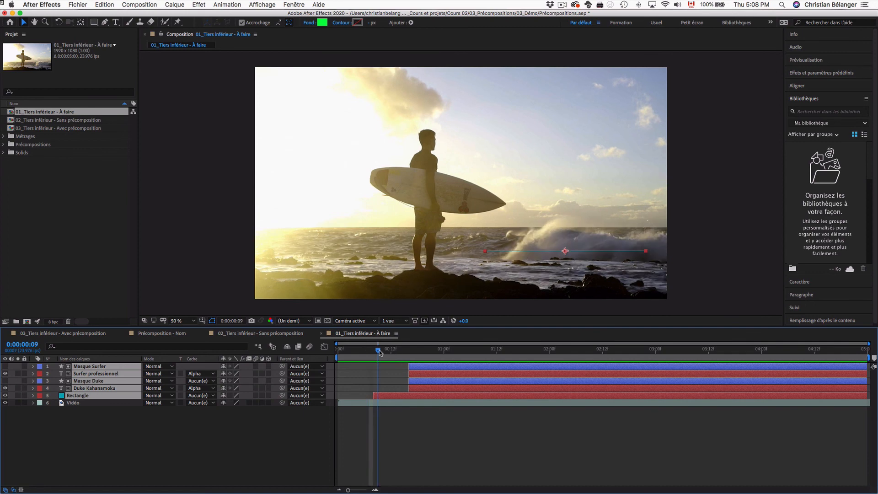
pyautogui.rightClick(159, 385)
pyautogui.click(154, 447)
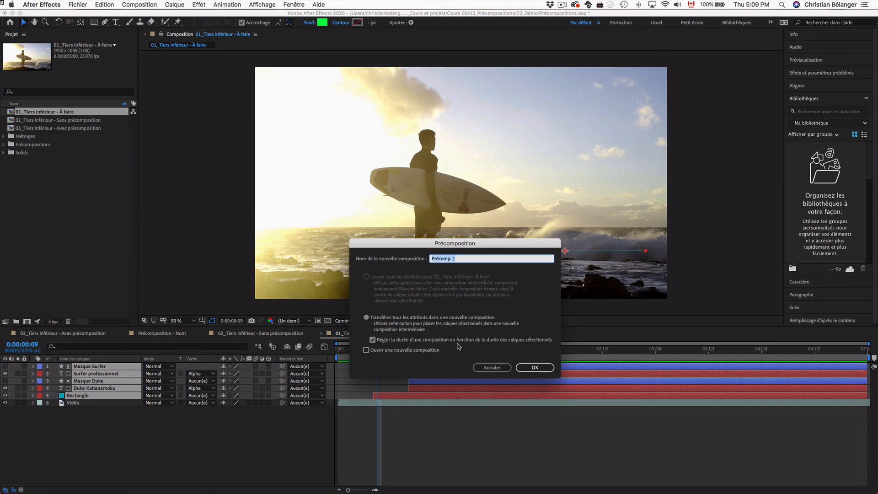
pyautogui.click(535, 368)
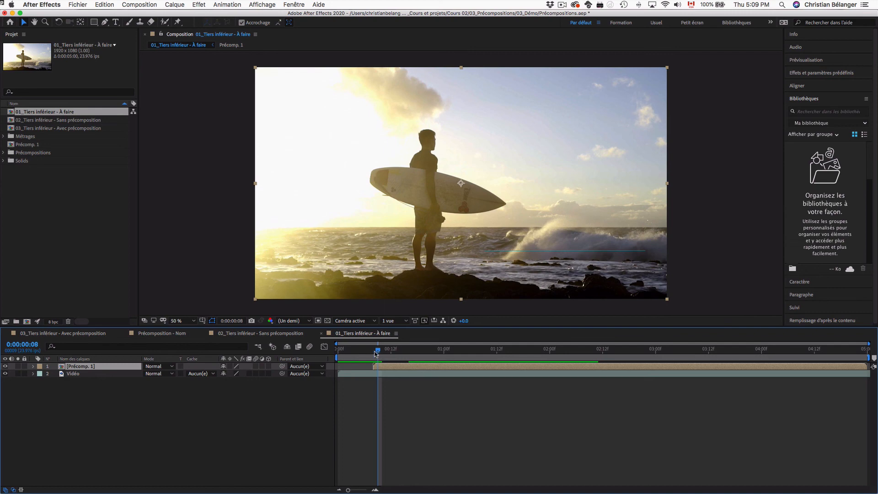
# - From 0:00:00:08, open the Précomp. 1 composition, show its layers' keyframes and preview the animation
pyautogui.moveTo(375, 353); pyautogui.dragTo(374, 352)
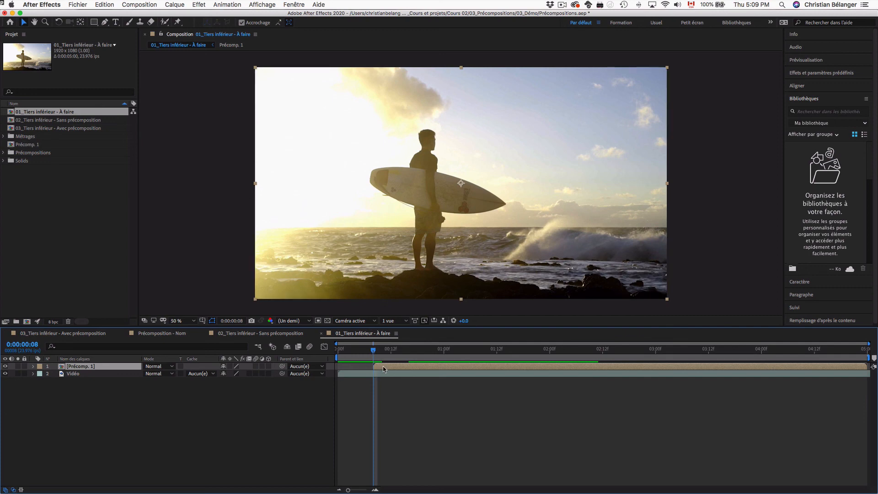
pyautogui.doubleClick(384, 369)
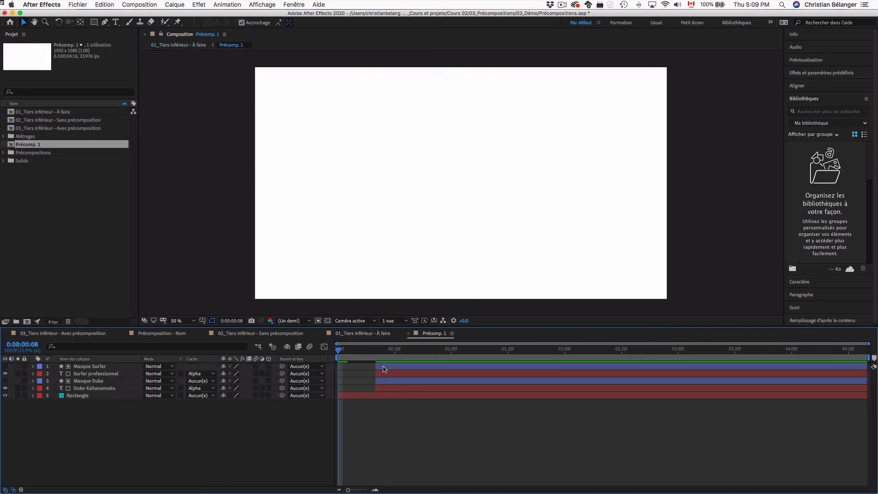
pyautogui.press('u')
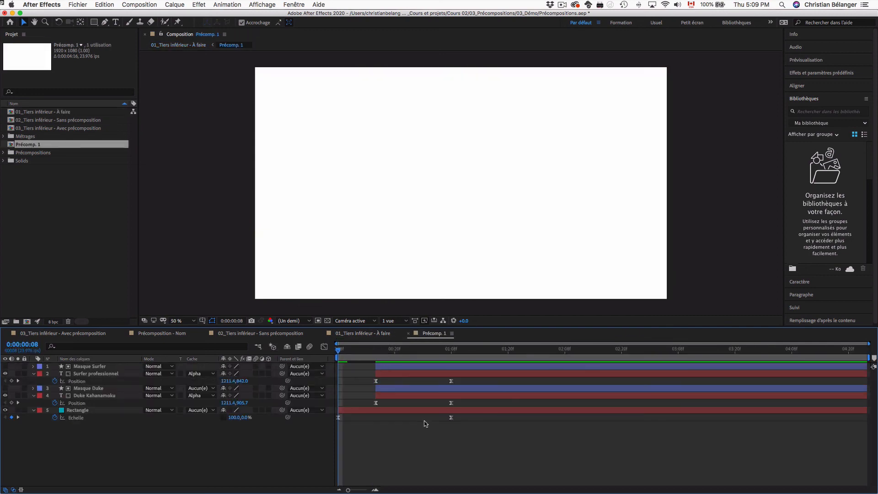
pyautogui.press('space')
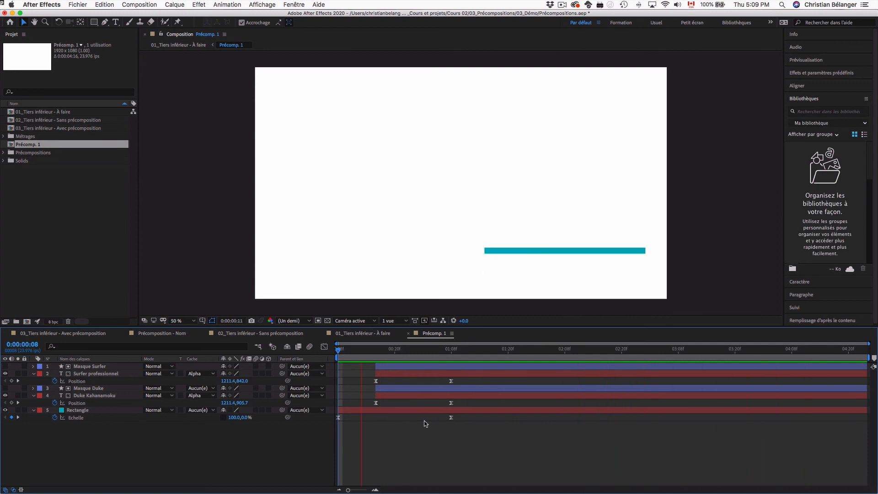
pyautogui.press('space')
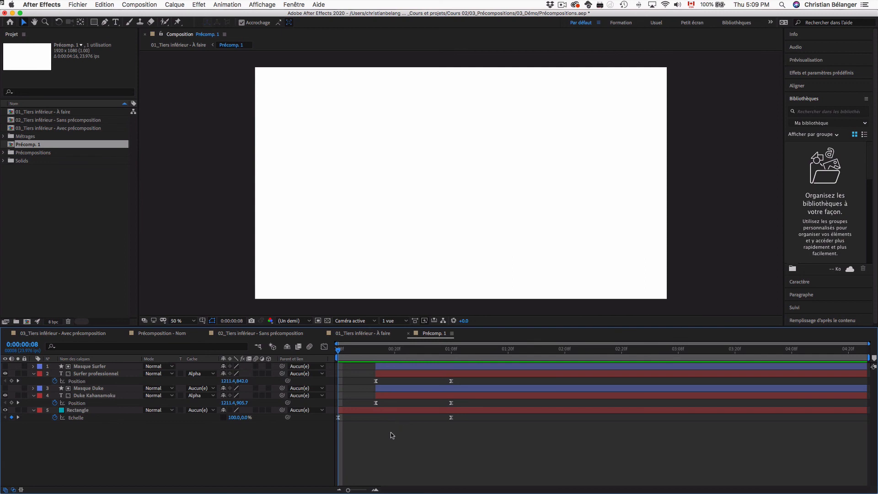
# - Revert the project to its last saved version
pyautogui.click(53, 2)
pyautogui.moveTo(78, 4)
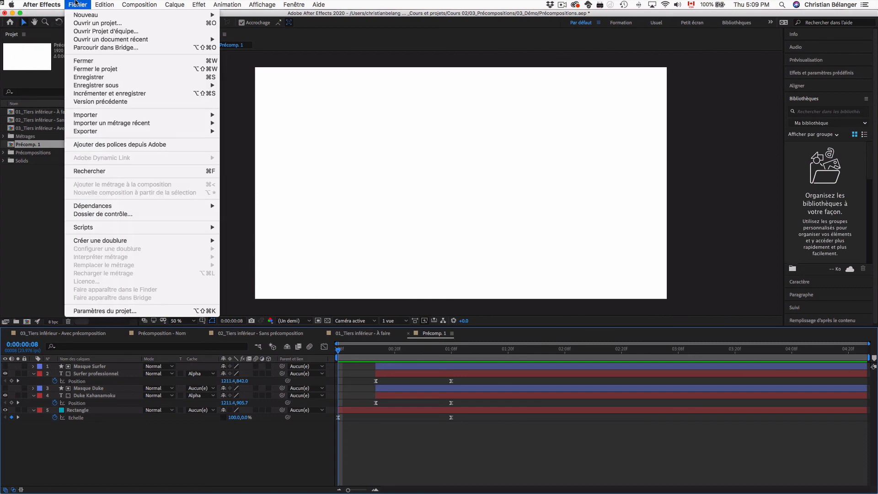
pyautogui.click(90, 102)
pyautogui.click(521, 265)
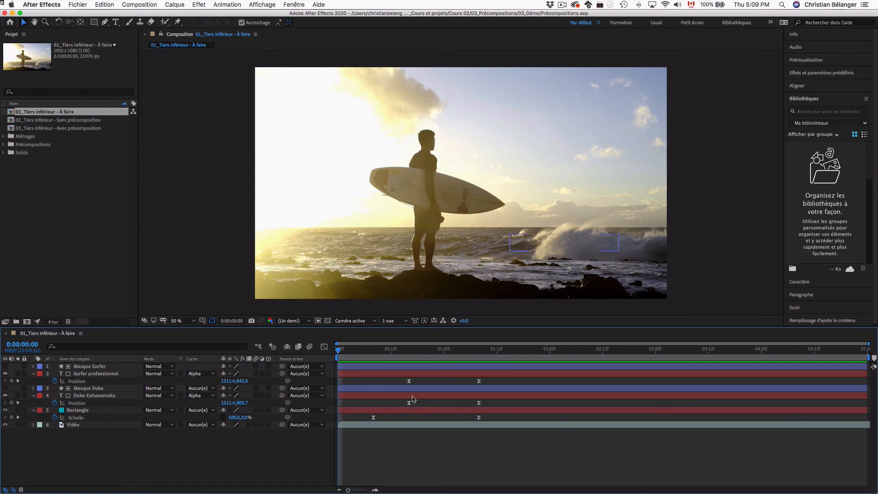
# - Precompose the five untrimmed layers from Masque Surfer to Rectangle as Précomp. 1, with the composition duration matched to the selected layers
pyautogui.click(362, 411)
pyautogui.click(367, 396)
pyautogui.click(370, 389)
pyautogui.click(372, 373)
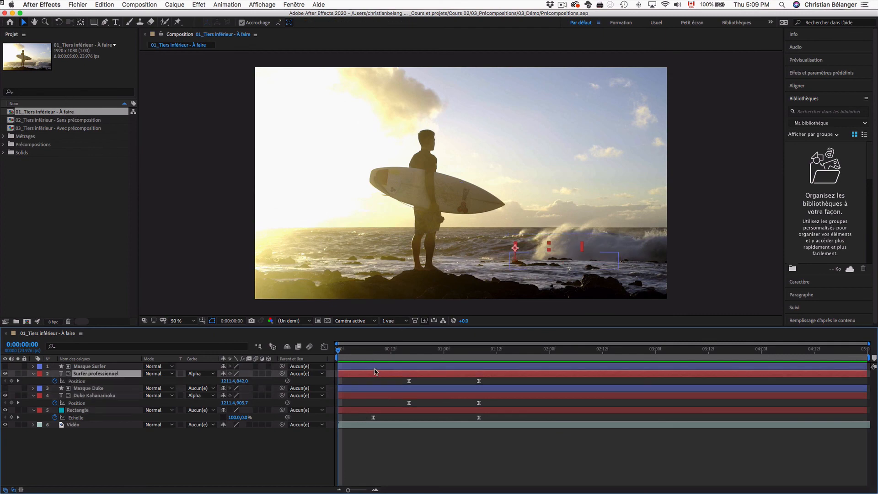
pyautogui.click(375, 366)
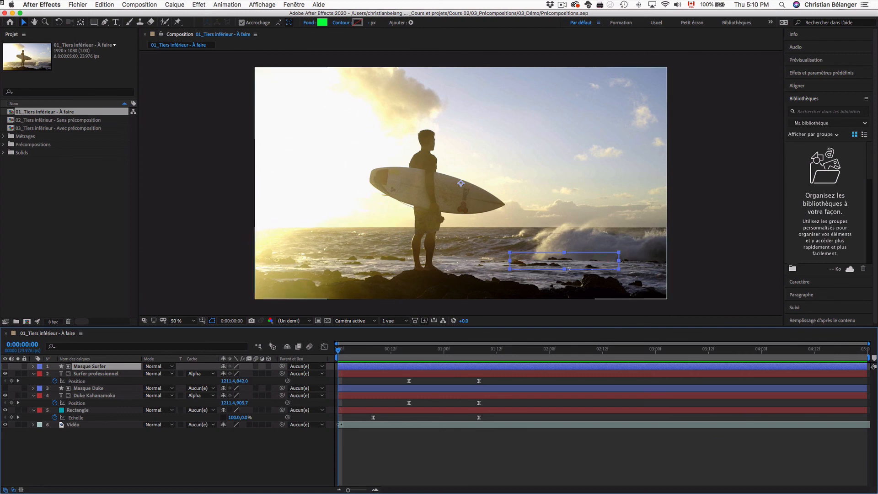
pyautogui.keyDown('shift'); pyautogui.click(351, 410); pyautogui.keyUp('shift')
pyautogui.rightClick(359, 411)
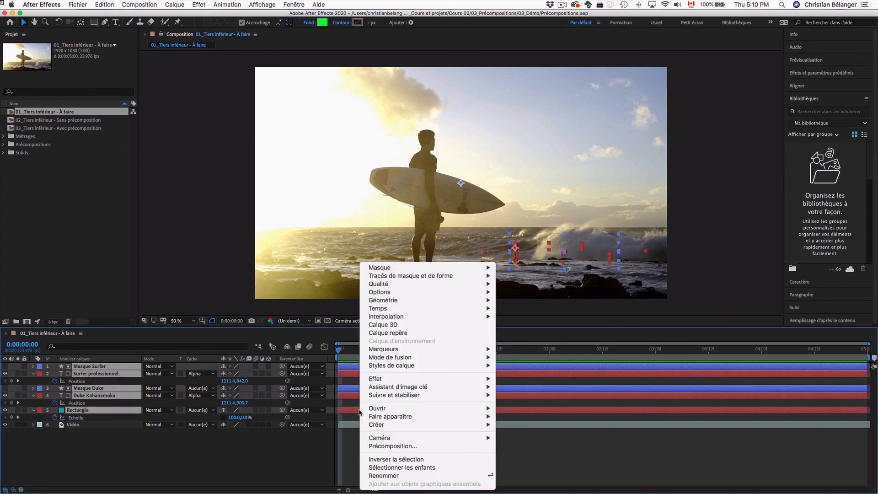
pyautogui.click(381, 446)
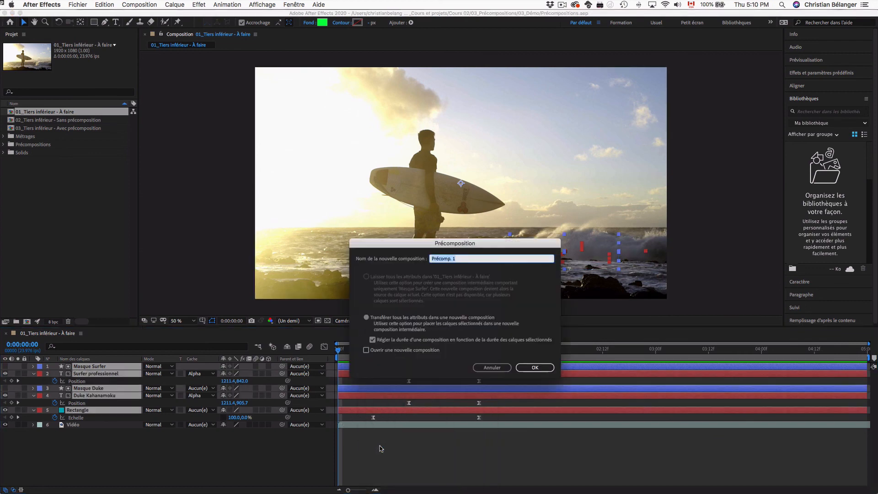
pyautogui.click(529, 366)
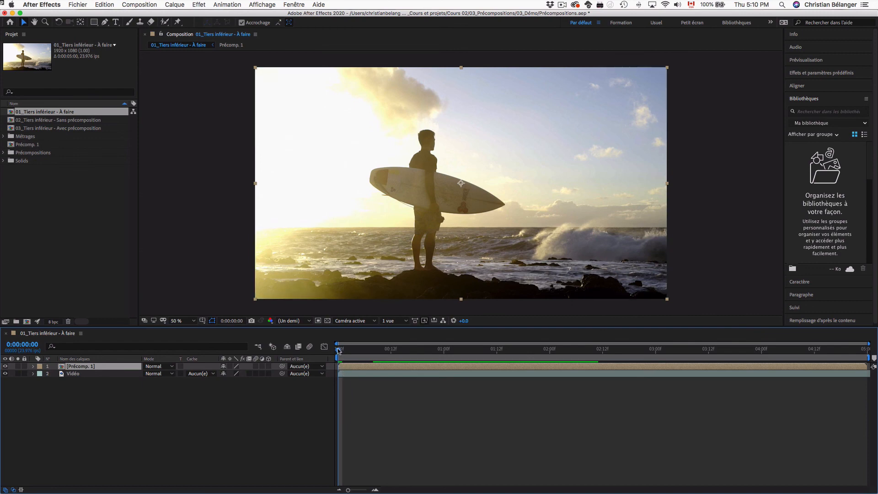
# - Open the Précomp. 1 composition, show its layers' keyframes and scrub the empty span between the start and 0:00:00:08
pyautogui.moveTo(340, 351); pyautogui.dragTo(317, 349)
pyautogui.doubleClick(377, 366)
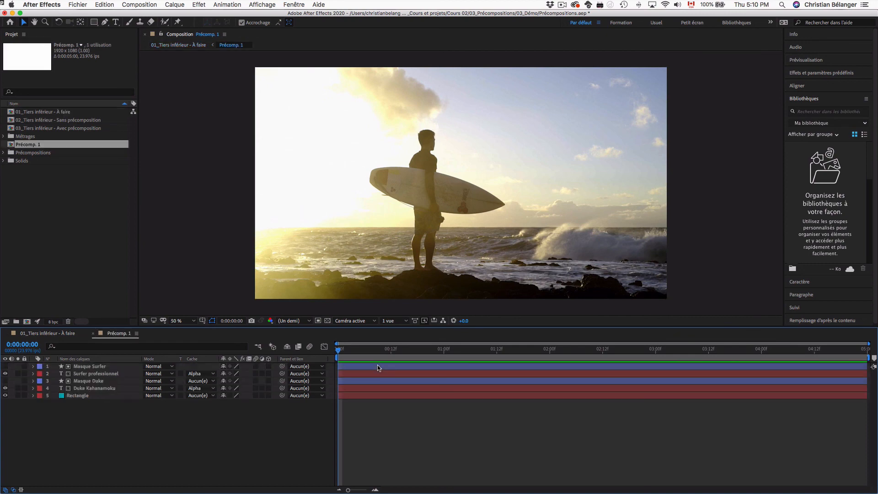
pyautogui.press('u')
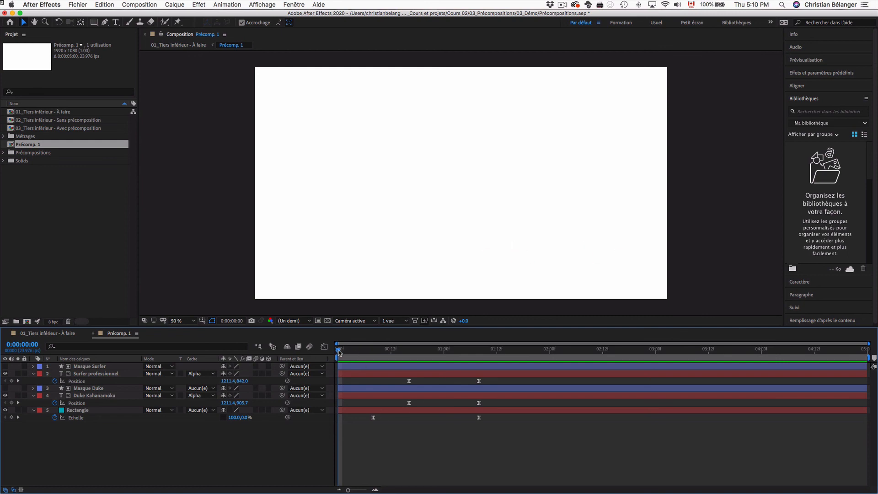
pyautogui.moveTo(338, 351); pyautogui.dragTo(374, 352)
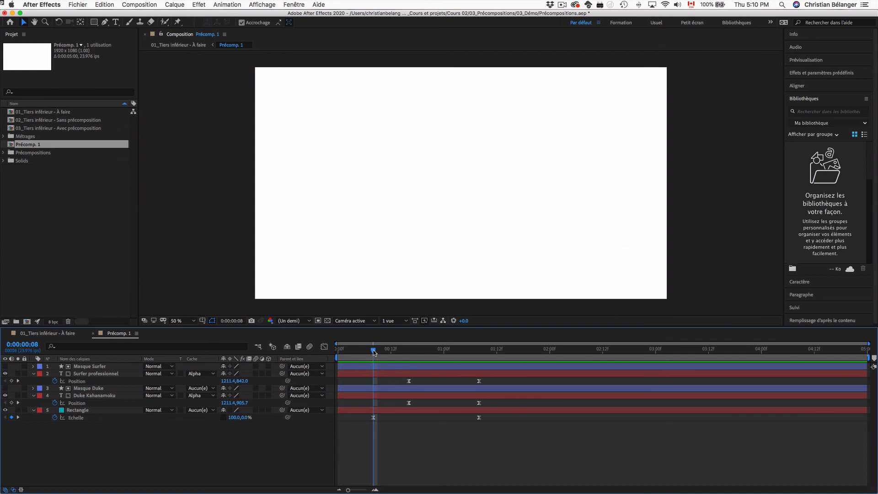
pyautogui.moveTo(374, 352); pyautogui.dragTo(303, 351)
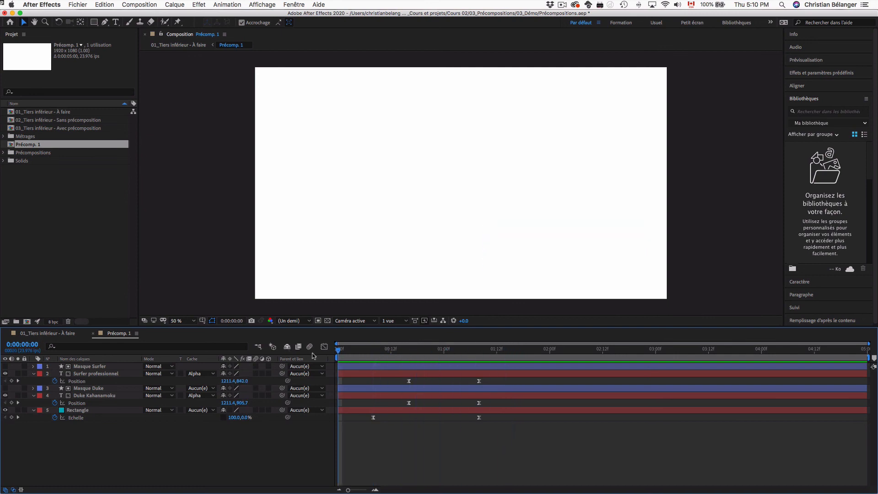
pyautogui.click(369, 350)
pyautogui.moveTo(369, 351)
pyautogui.mouseDown()
pyautogui.moveTo(318, 352)
pyautogui.moveTo(526, 351)
pyautogui.moveTo(373, 351)
pyautogui.mouseUp()
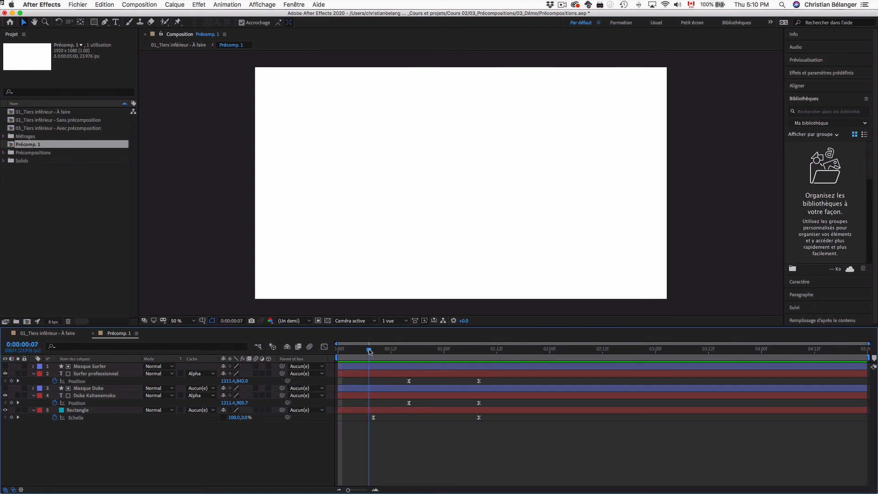
pyautogui.click(533, 397)
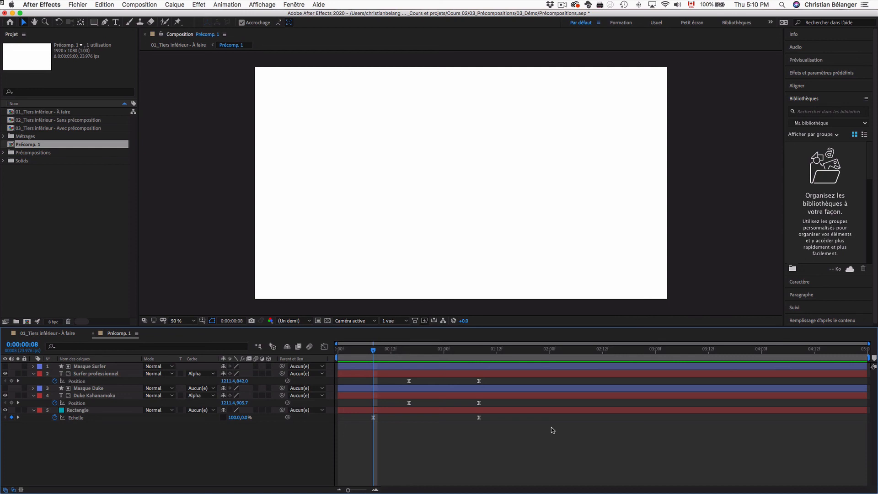
# - Revert the project to its last saved version, discarding the precomposition of the untrimmed layers
pyautogui.click(78, 5)
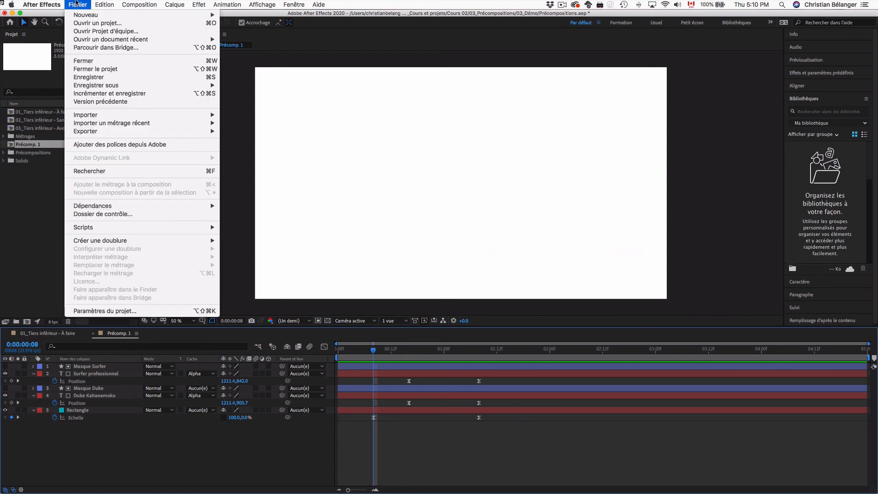
pyautogui.click(87, 101)
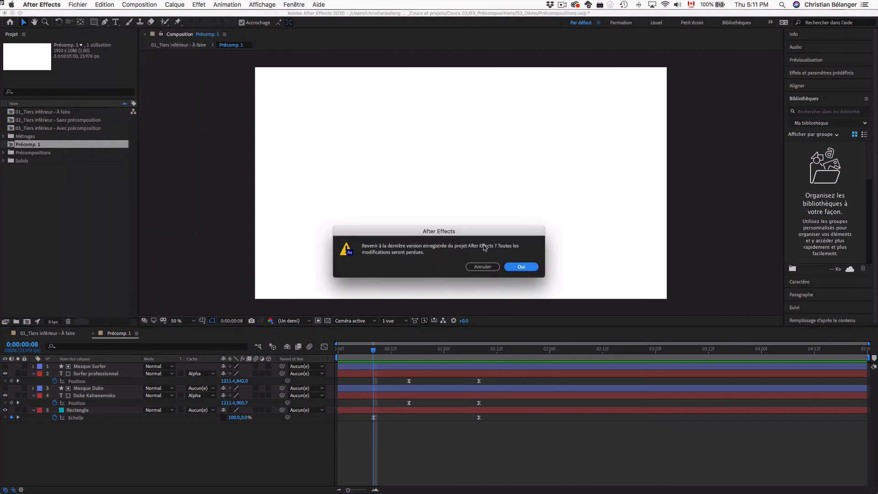
pyautogui.click(520, 267)
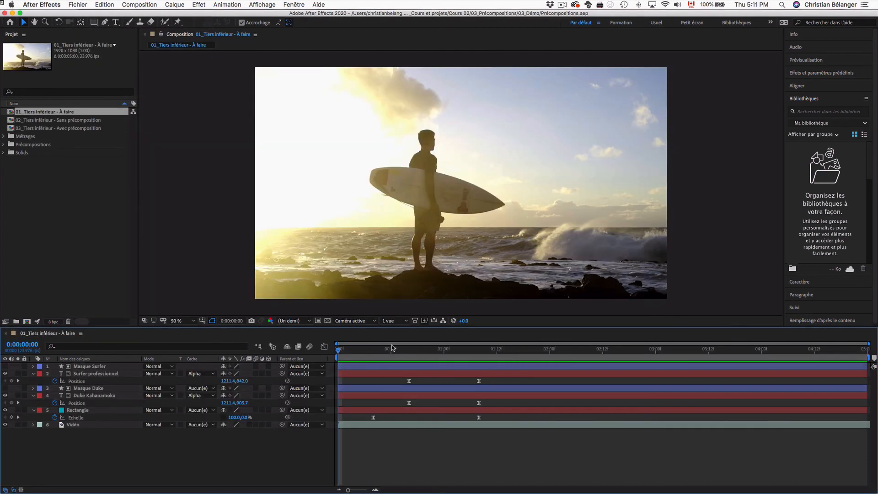
# - Trim the start of the Rectangle layer to its first scale keyframe at 0:00:00:08
pyautogui.moveTo(363, 350); pyautogui.dragTo(372, 350)
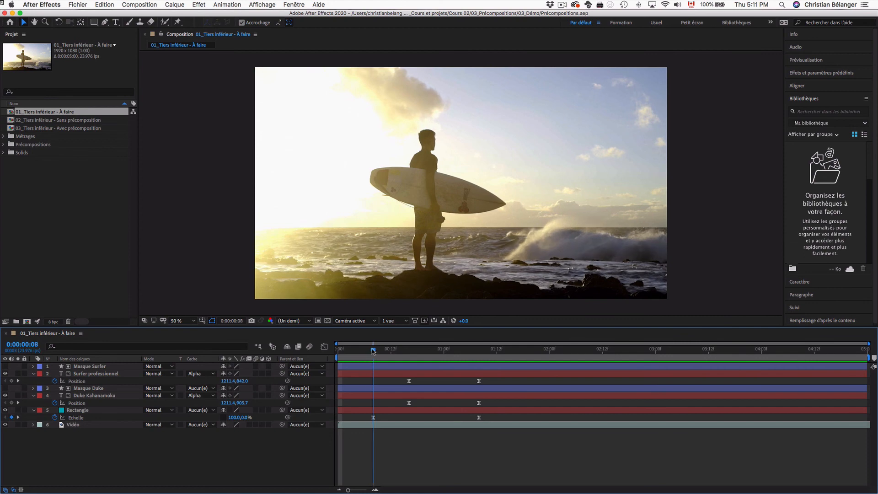
pyautogui.click(388, 413)
pyautogui.hotkey('alt', '[')
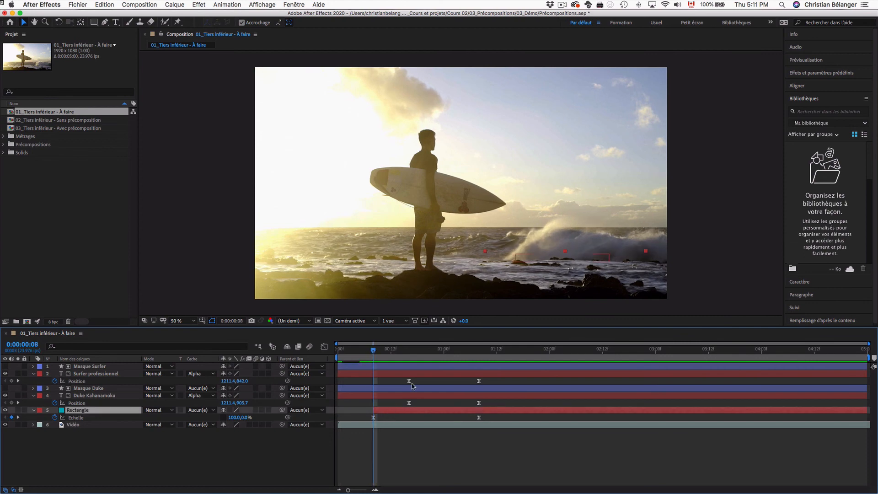
# - Trim the starts of the two text layers and their mask layers, Masque Duke and Masque Surfer, to 0:00:00:16
pyautogui.click(407, 353)
pyautogui.click(413, 394)
pyautogui.hotkey('alt', '[')
pyautogui.click(414, 388)
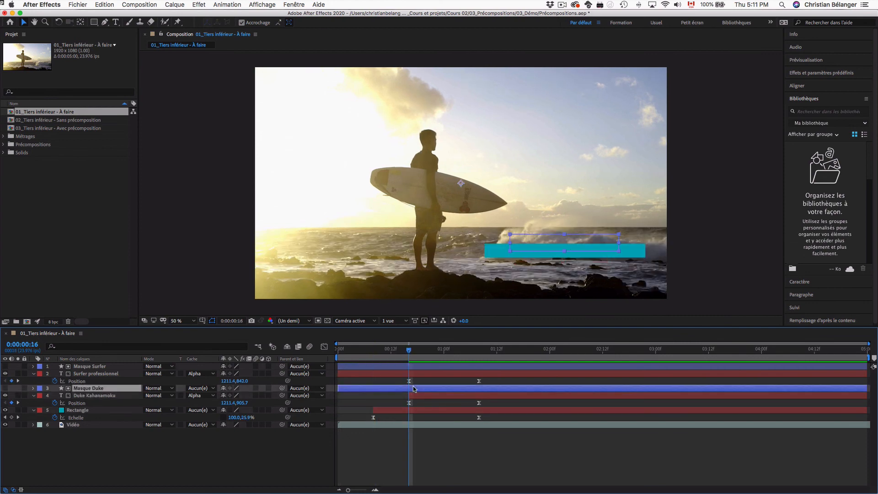
pyautogui.hotkey('alt', '[')
pyautogui.click(415, 373)
pyautogui.hotkey('alt', '[')
pyautogui.click(417, 366)
pyautogui.hotkey('alt', '[')
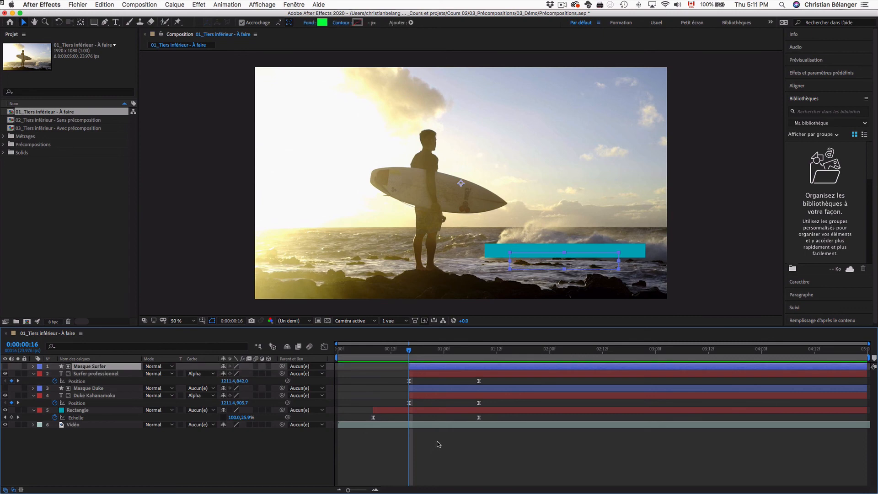
# - Precompose the five trimmed layers as "Animation tiers inférieur", with the composition duration matched to the selected layers
pyautogui.keyDown('shift'); pyautogui.click(438, 408); pyautogui.keyUp('shift')
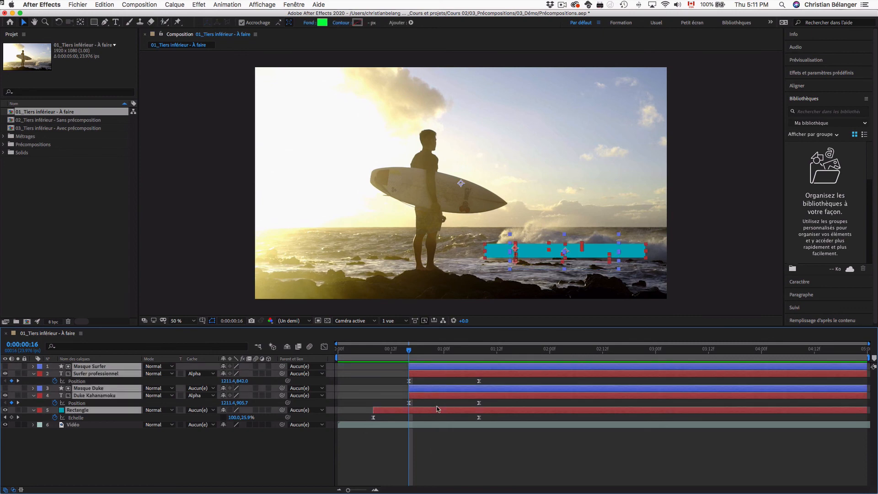
pyautogui.rightClick(437, 409)
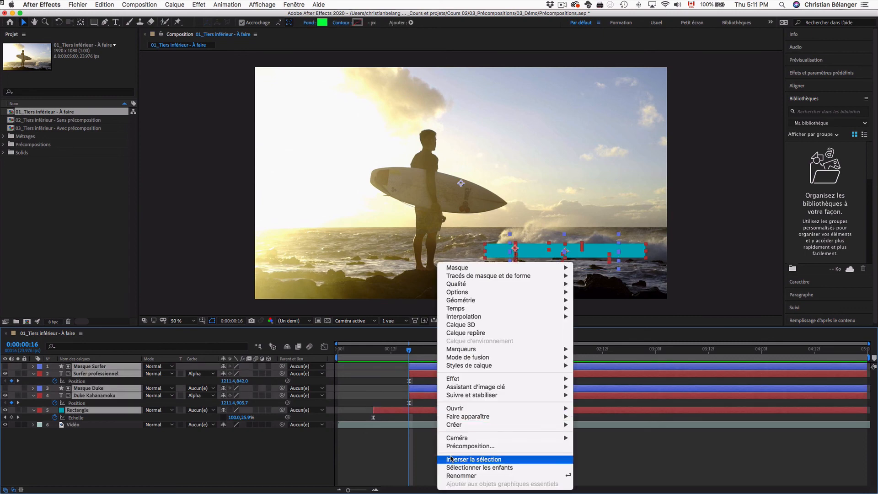
pyautogui.click(440, 446)
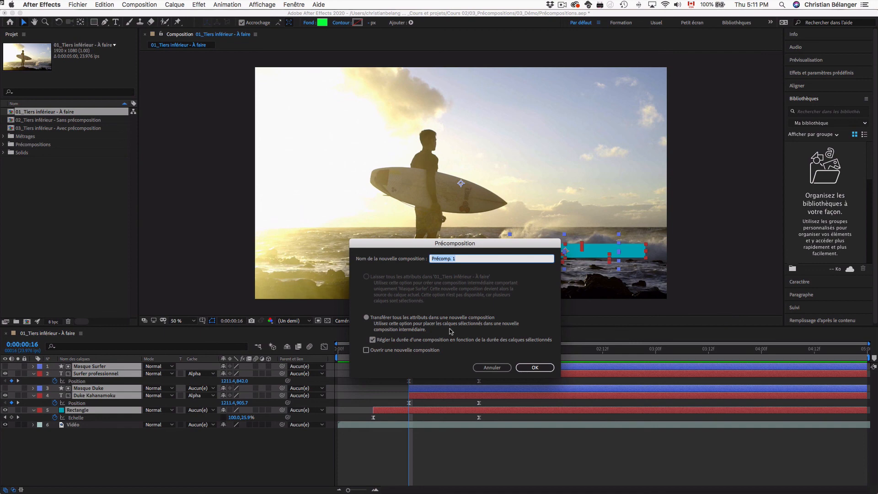
pyautogui.write('Animation tiers inférieur')
pyautogui.press('Return')
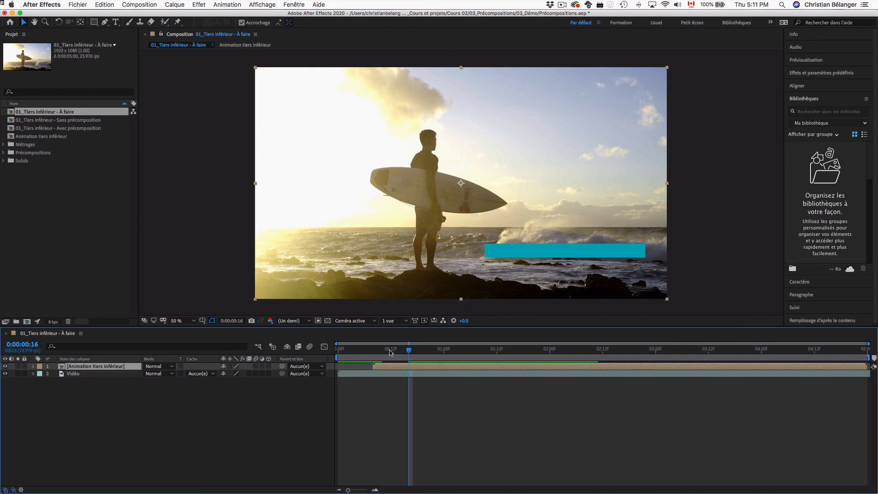
# - At 0:00:02:11, draw a rectangular mask on the Animation tiers inférieur layer, slightly larger than the whole turquoise lower third
pyautogui.moveTo(376, 351); pyautogui.dragTo(600, 351)
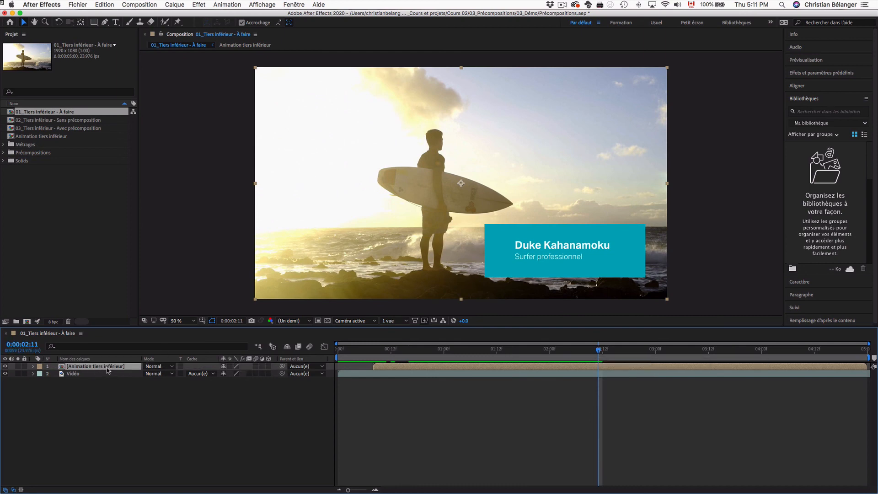
pyautogui.press('q')
pyautogui.moveTo(481, 218); pyautogui.dragTo(648, 281)
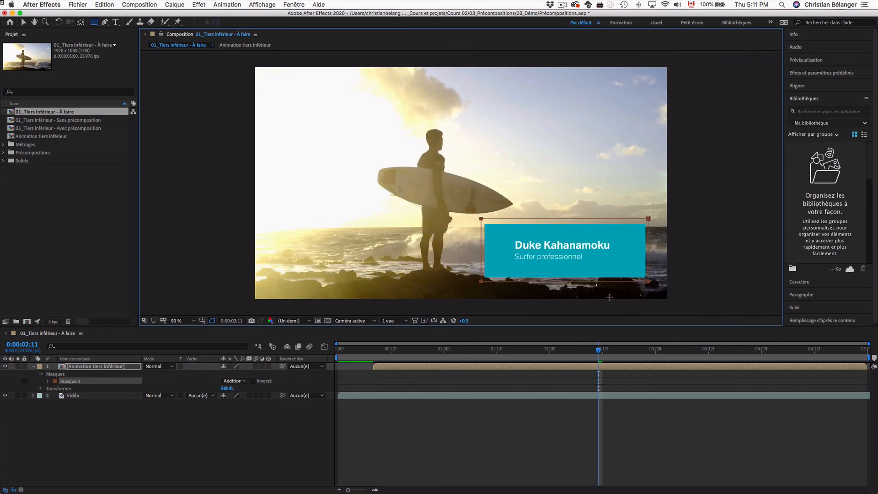
pyautogui.click(93, 384)
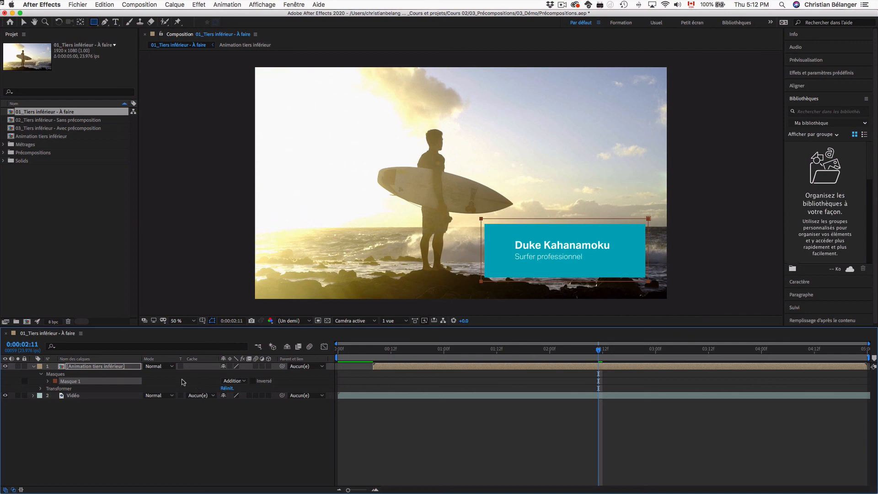
pyautogui.click(112, 366)
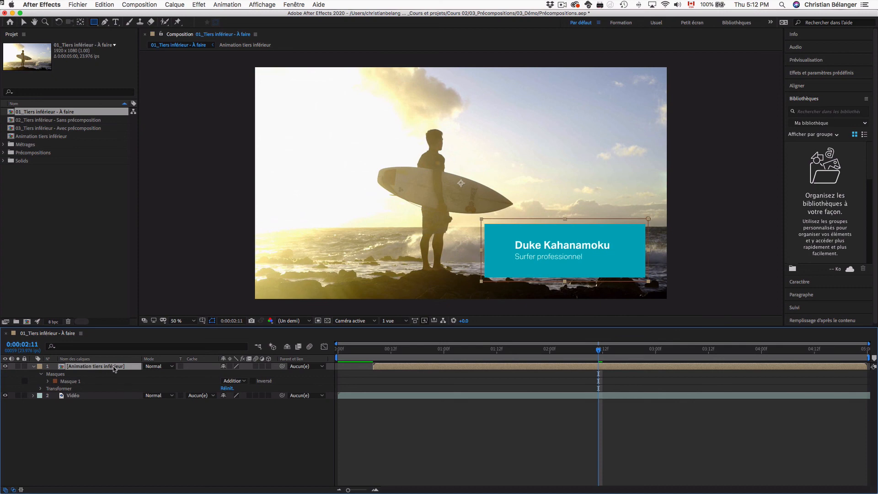
# - Set a mask path (Tracé du masque) keyframe for Masque 1 at 0:00:02:12
pyautogui.moveTo(395, 351); pyautogui.dragTo(602, 353)
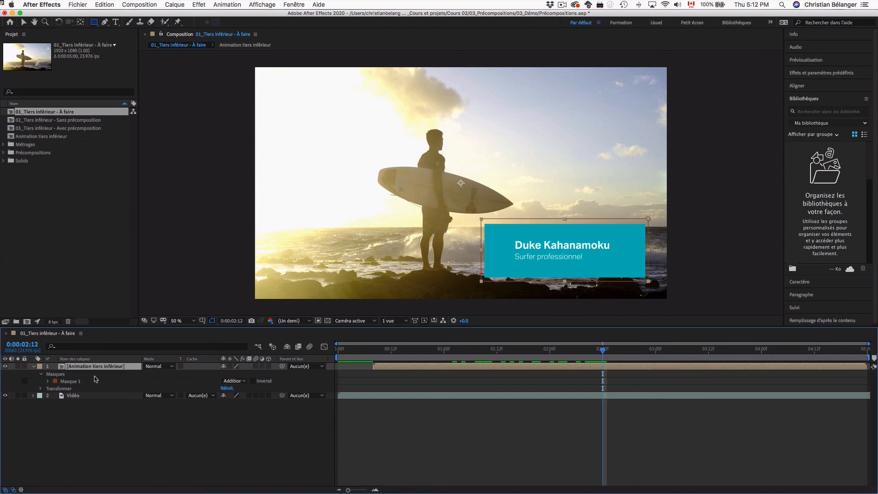
pyautogui.click(47, 381)
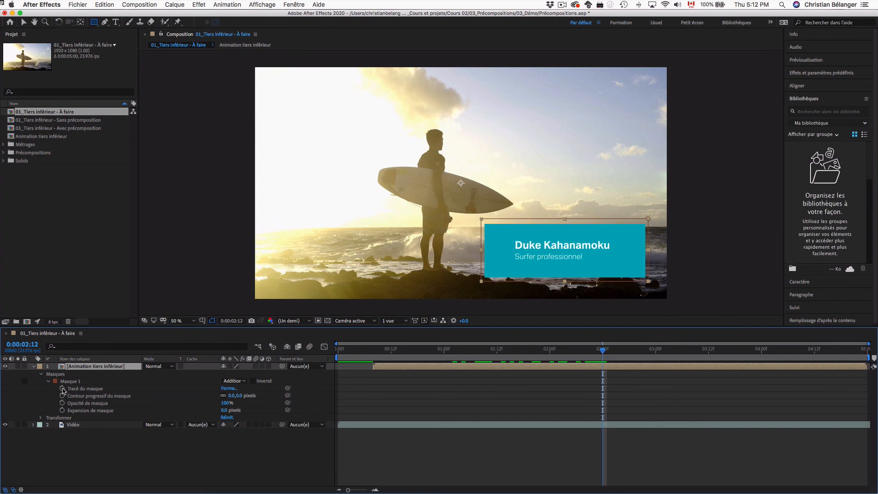
pyautogui.click(62, 389)
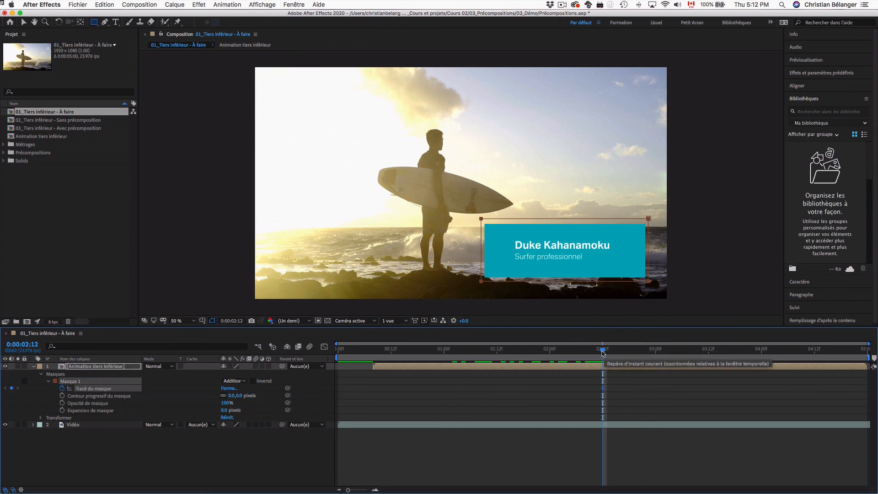
# - At 0:00:02:20, move the mask right until it clears the lower third, and apply Easy Ease to both mask path keyframes
pyautogui.moveTo(601, 350); pyautogui.dragTo(637, 349)
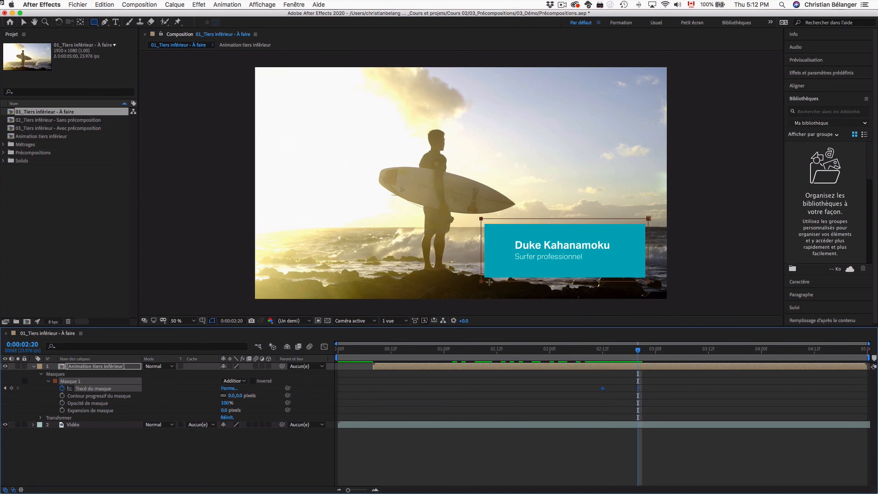
pyautogui.press('v')
pyautogui.moveTo(485, 282); pyautogui.dragTo(649, 283)
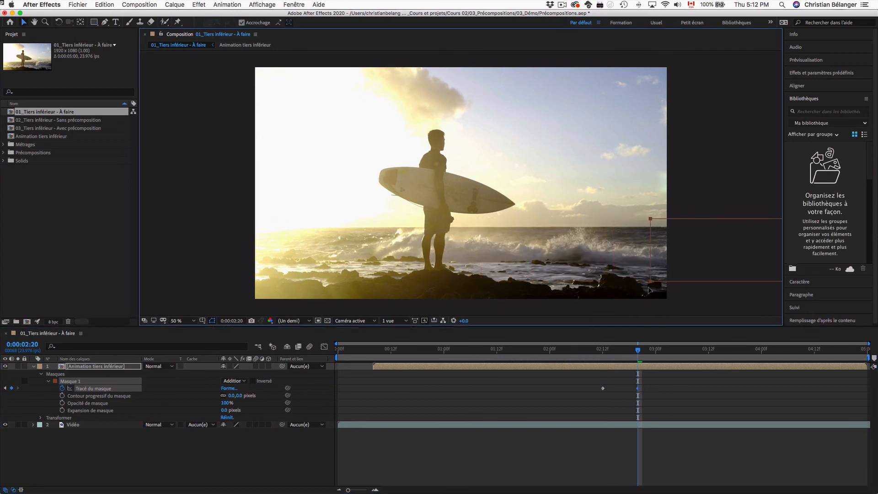
pyautogui.moveTo(594, 378); pyautogui.dragTo(662, 397)
pyautogui.press('F9')
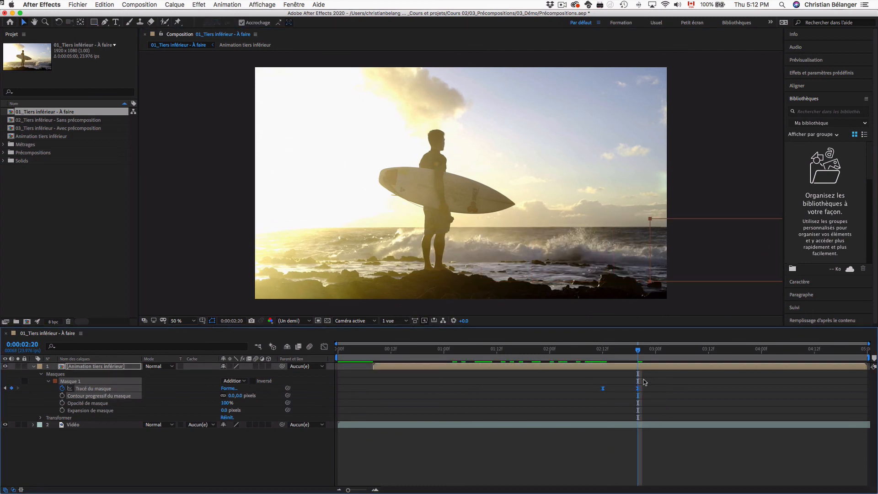
# - Preview the lower third's entrance and mask exit animation, and put the playhead at the second mask keyframe, 0:00:02:20
pyautogui.click(505, 350)
pyautogui.press('space')
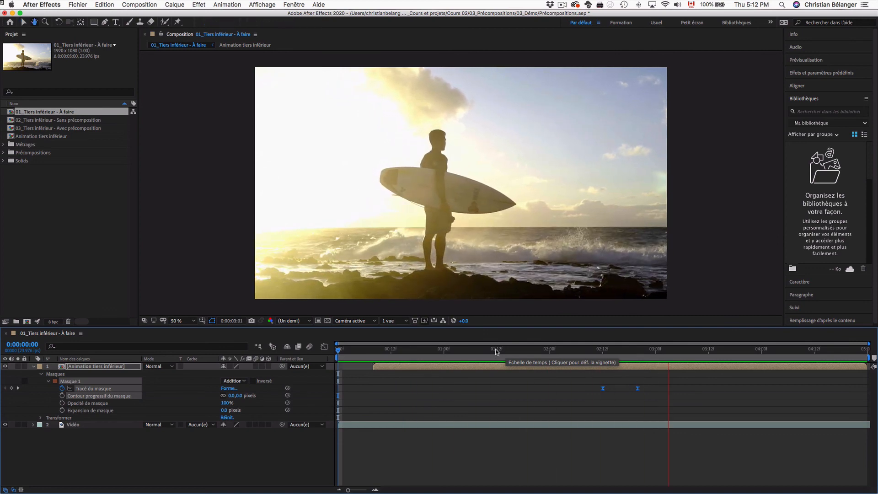
pyautogui.press('space')
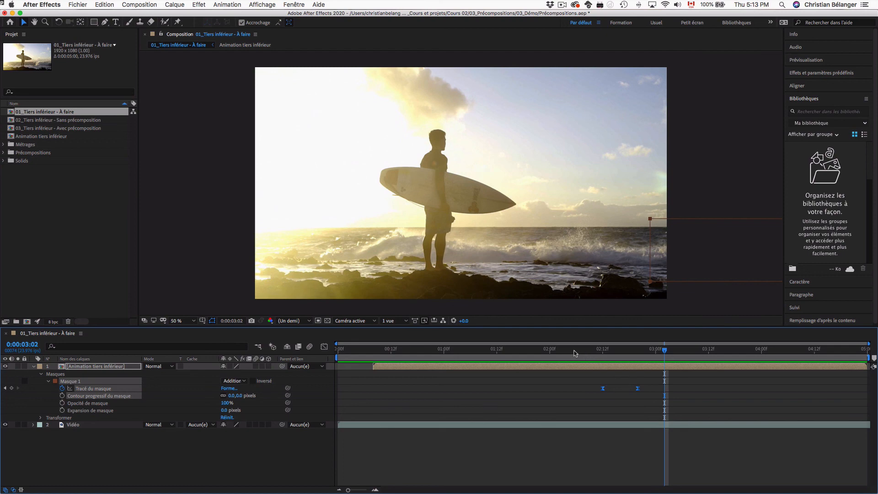
pyautogui.moveTo(664, 349); pyautogui.dragTo(638, 356)
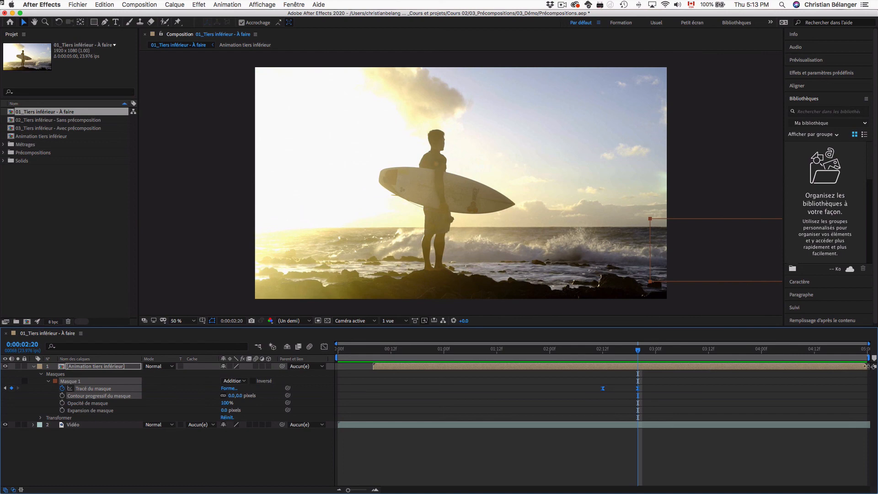
# - Trim the end of the Animation tiers inférieur layer to 0:00:02:20, collapse its properties, and return to the composition's start
pyautogui.moveTo(866, 366); pyautogui.dragTo(639, 366)
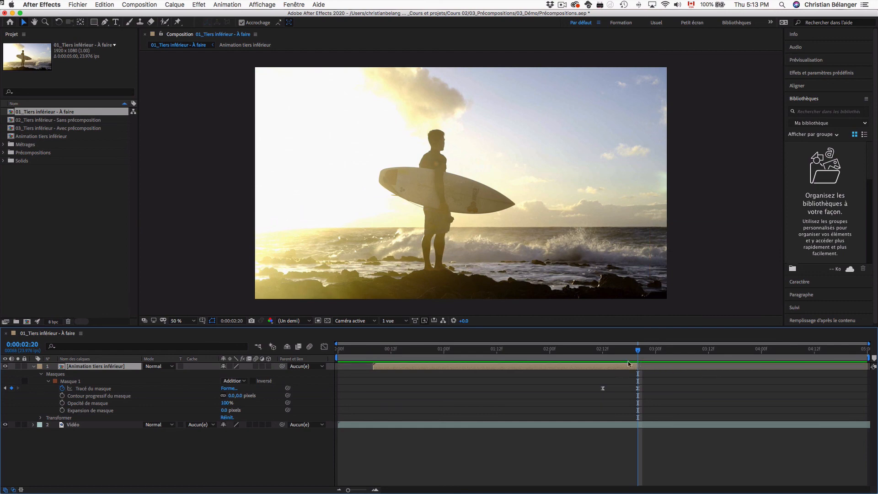
pyautogui.click(597, 440)
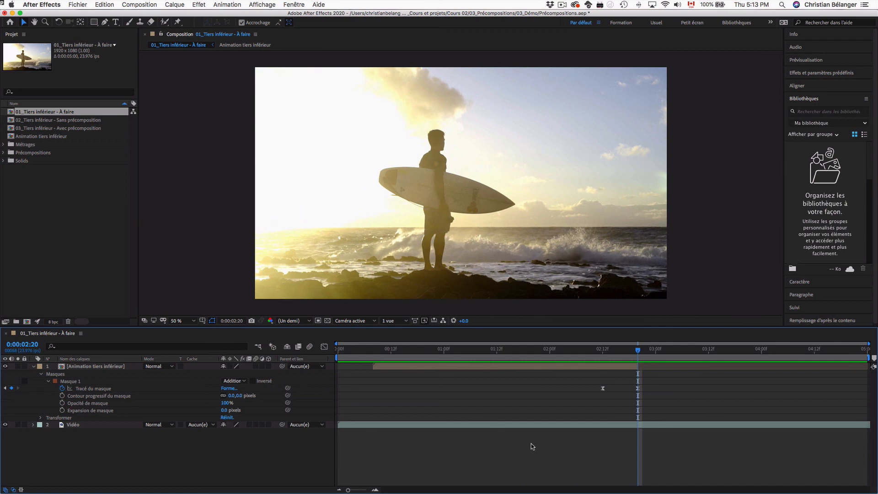
pyautogui.press('u')
pyautogui.press('u')
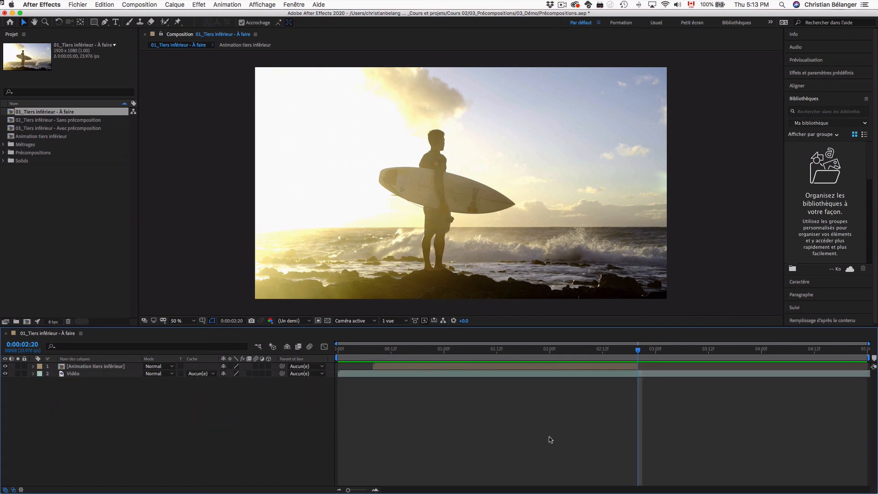
pyautogui.press('Home')
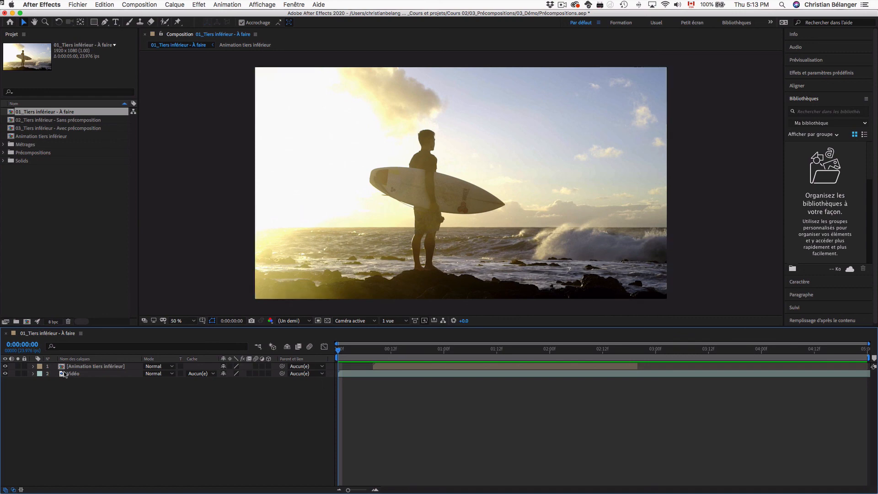
# - Check the in and out points of the trimmed Animation tiers inférieur layer, and preview the lower third from 0:00:00:08
pyautogui.click(78, 375)
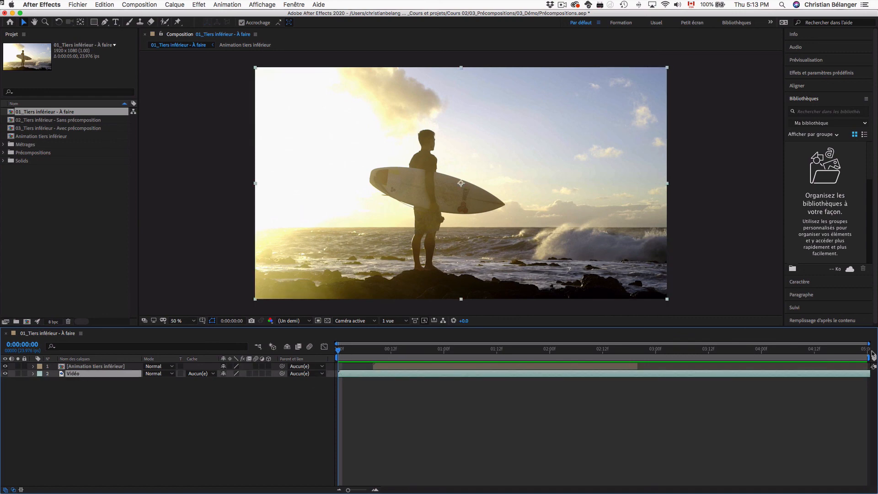
pyautogui.click(397, 367)
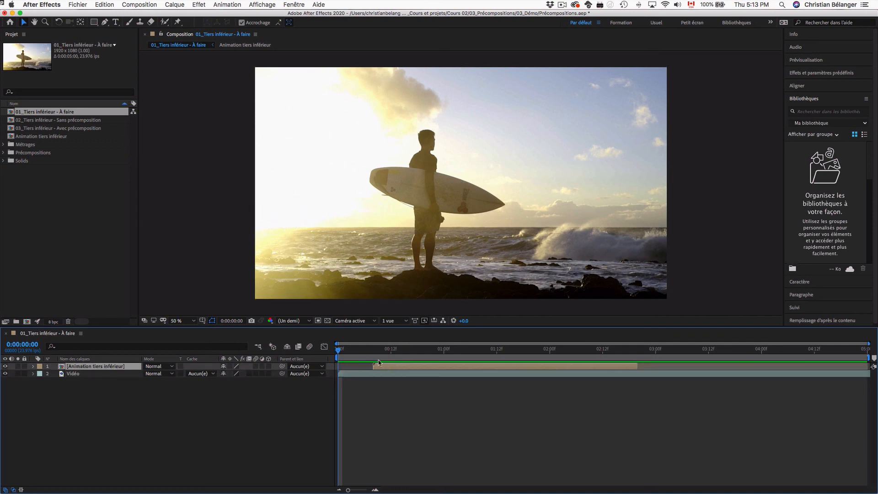
pyautogui.click(372, 349)
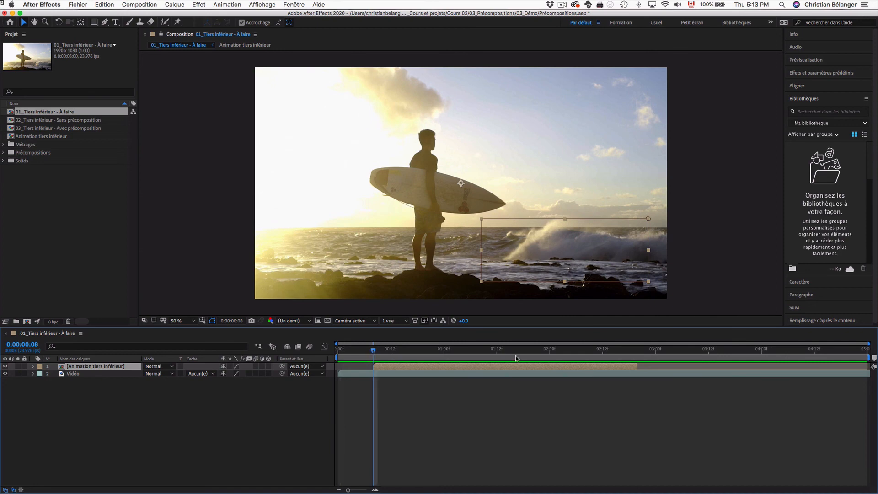
pyautogui.click(635, 350)
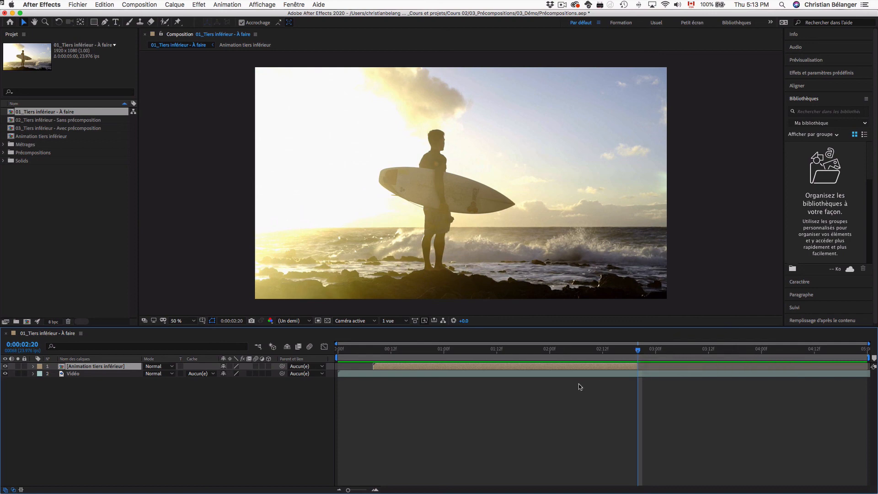
pyautogui.click(374, 351)
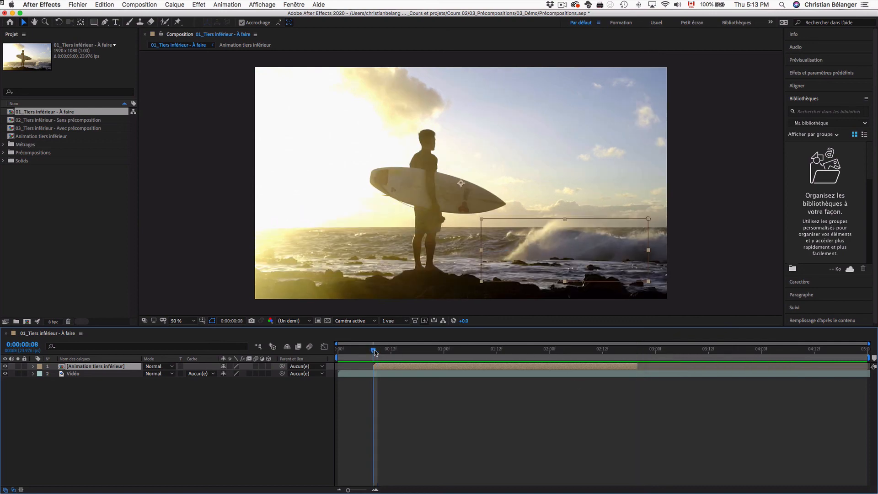
pyautogui.press('space')
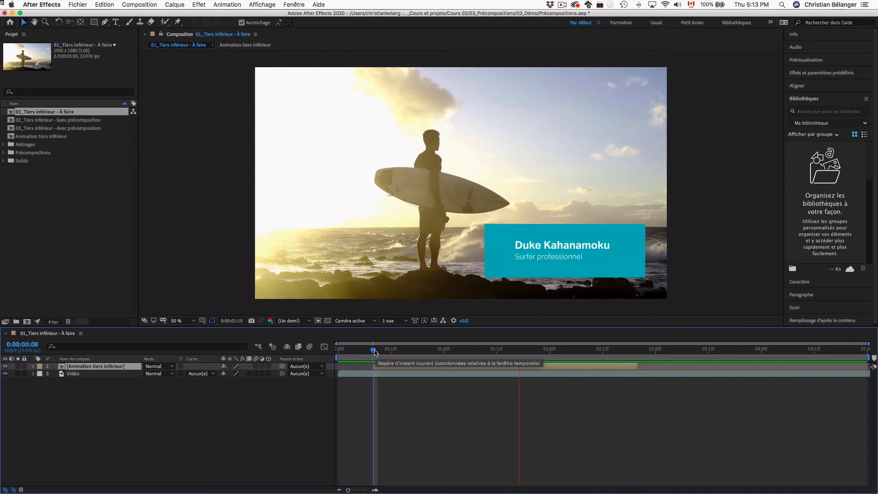
pyautogui.press('space')
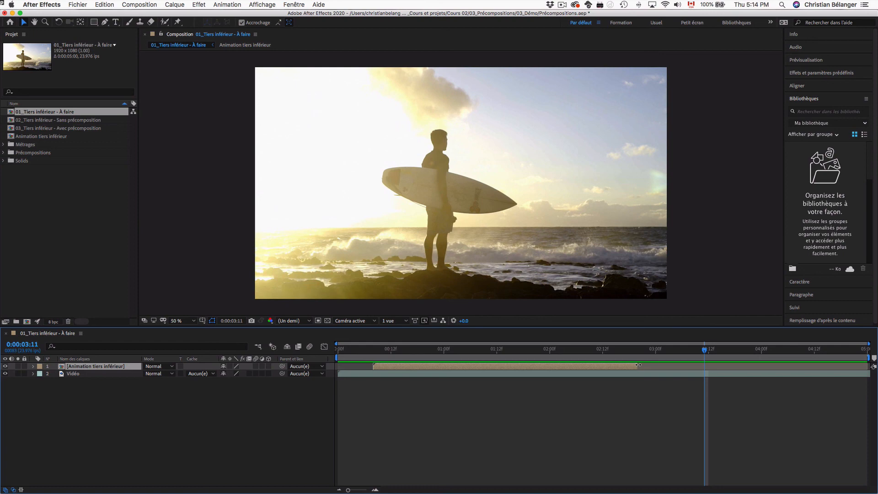
# - Extend the Animation tiers inférieur layer to the composition's end, and move its inner layers' final Position and Échelle keyframes to about 0:00:03:08
pyautogui.moveTo(639, 364); pyautogui.dragTo(867, 366)
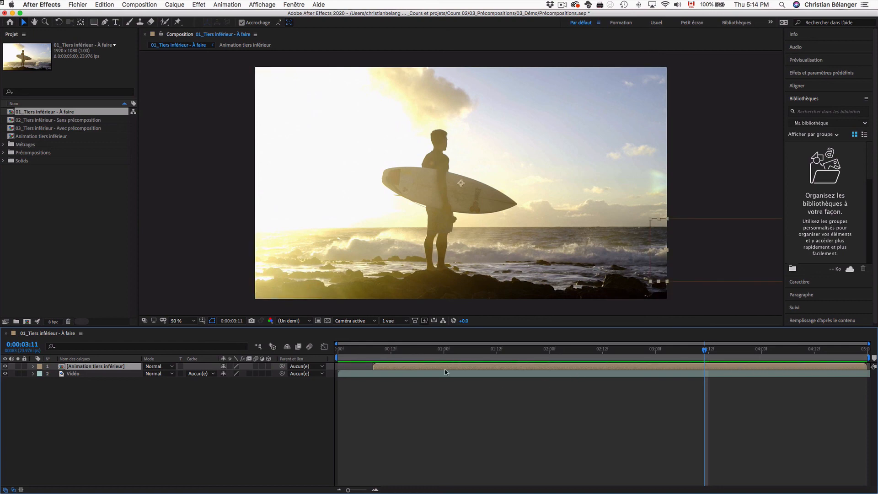
pyautogui.doubleClick(396, 368)
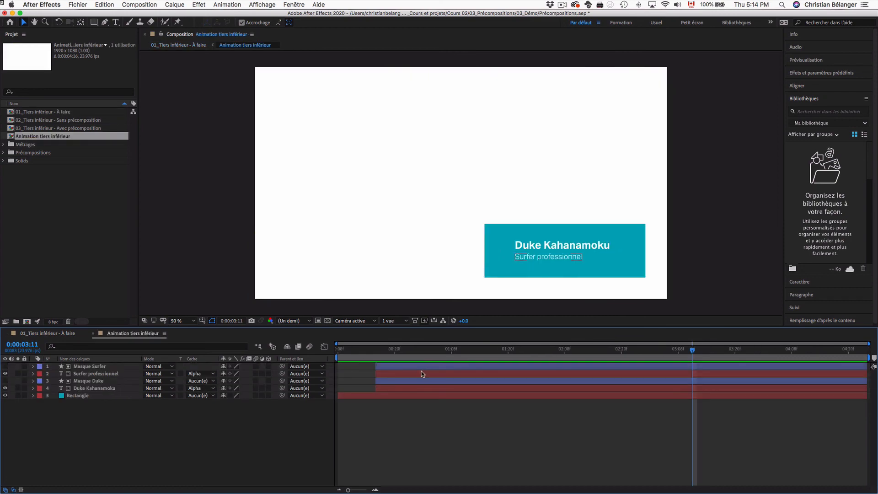
pyautogui.press('u')
pyautogui.moveTo(443, 378); pyautogui.dragTo(678, 418)
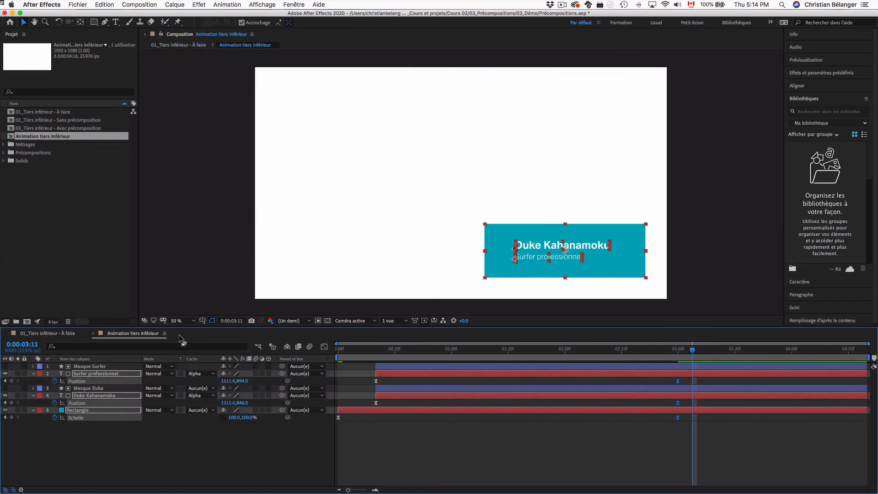
pyautogui.click(48, 333)
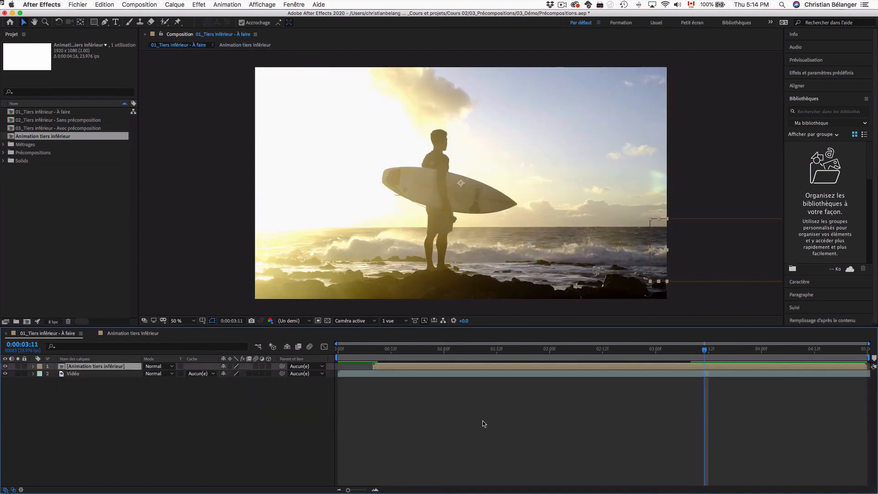
# - Shift both Tracé du masque keyframes so the exit starts at 0:00:03:12, and preview the lengthened lower-third animation
pyautogui.click(504, 438)
pyautogui.press('m')
pyautogui.moveTo(567, 350); pyautogui.dragTo(757, 381)
pyautogui.moveTo(546, 351); pyautogui.dragTo(708, 352)
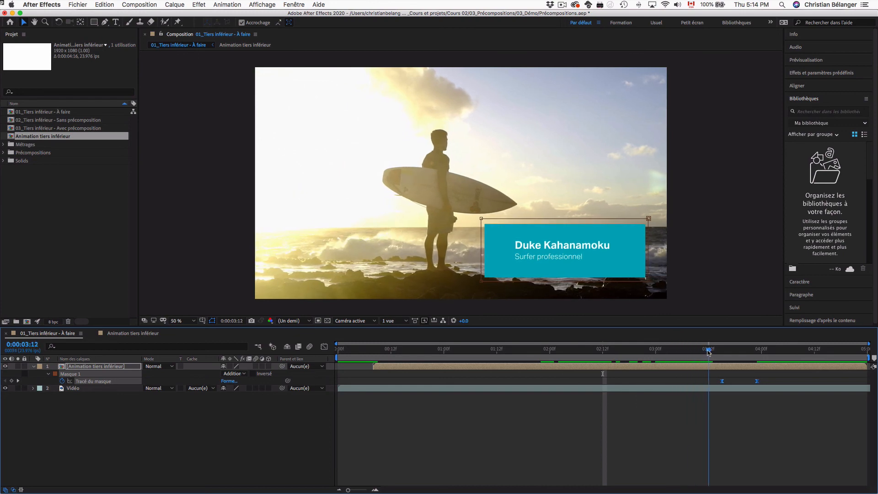
pyautogui.moveTo(722, 381); pyautogui.dragTo(709, 380)
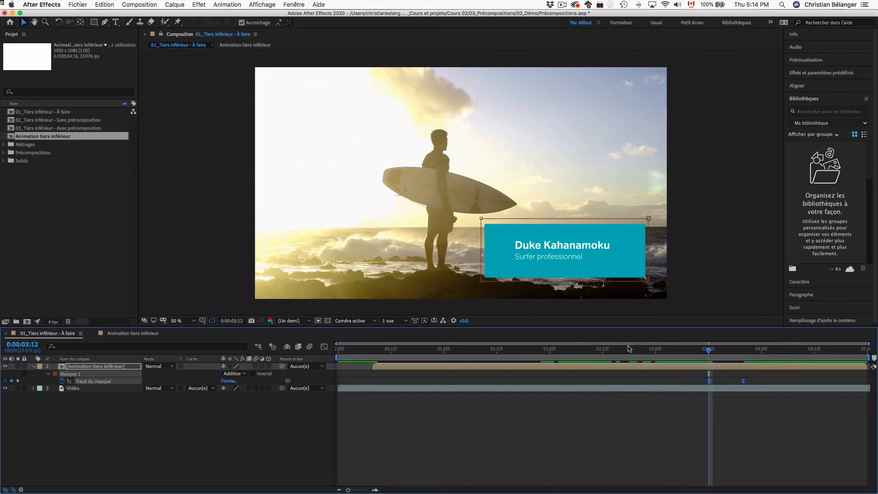
pyautogui.click(536, 350)
pyautogui.press('space')
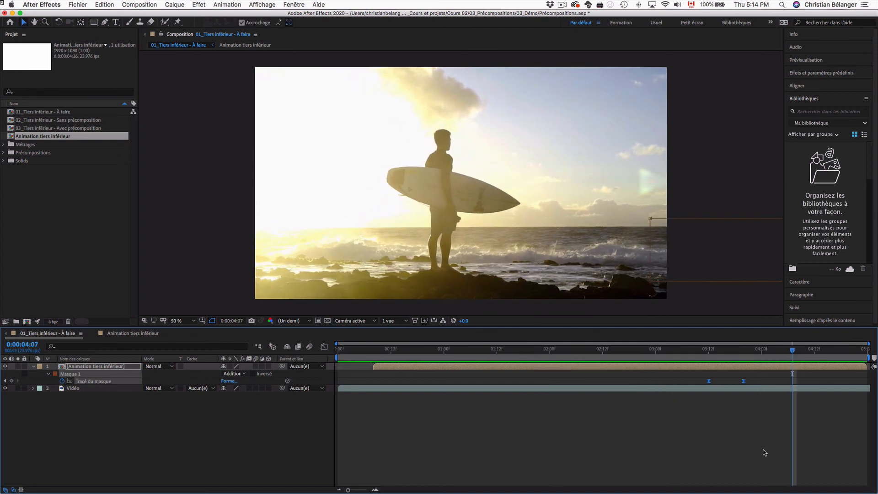
# - Set the duration of the Animation tiers inférieur precomposition to 0:00:08:00
pyautogui.click(441, 366)
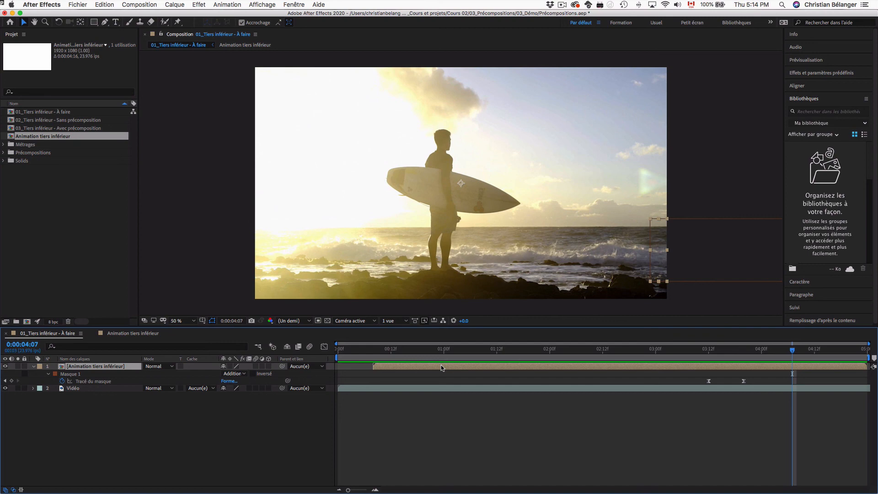
pyautogui.doubleClick(441, 366)
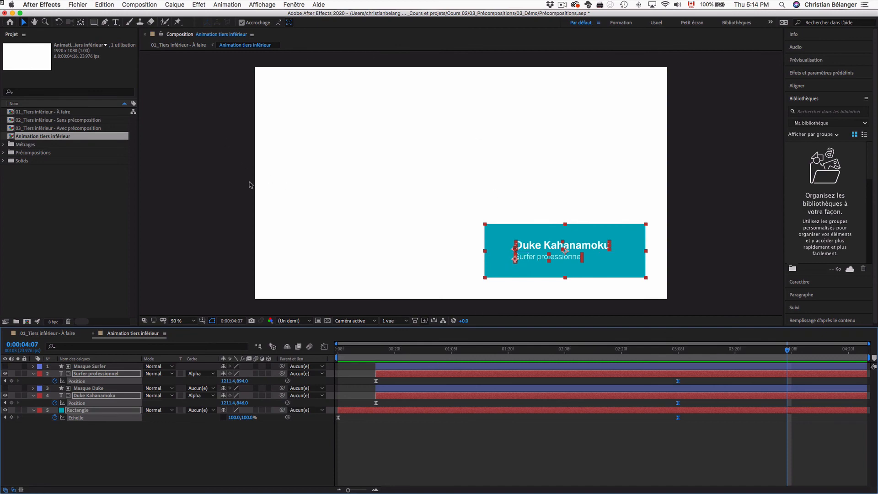
pyautogui.click(219, 184)
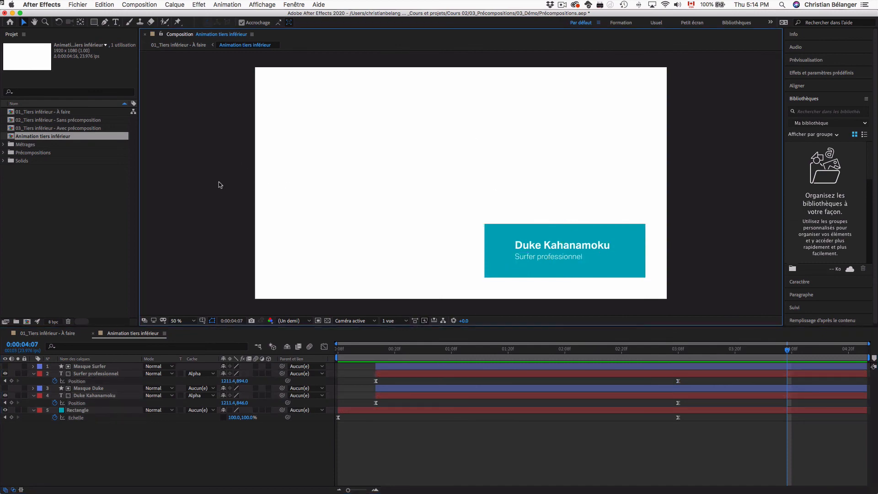
pyautogui.press('super+k')
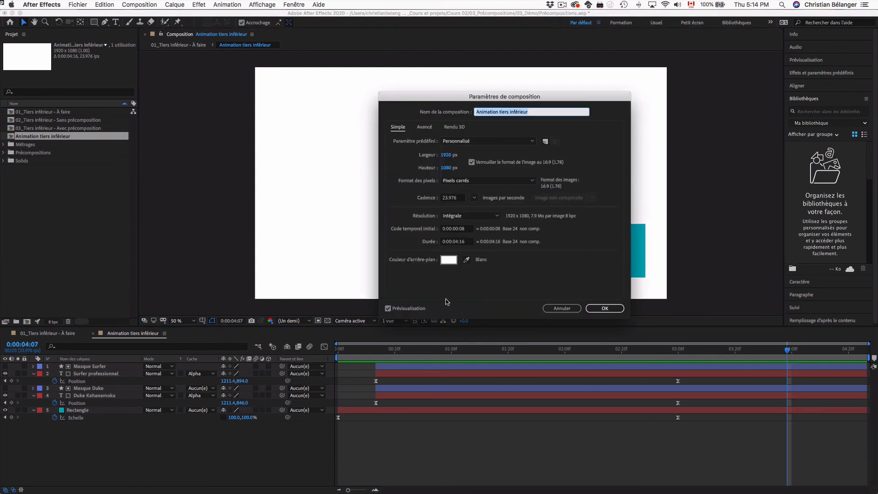
pyautogui.click(455, 242)
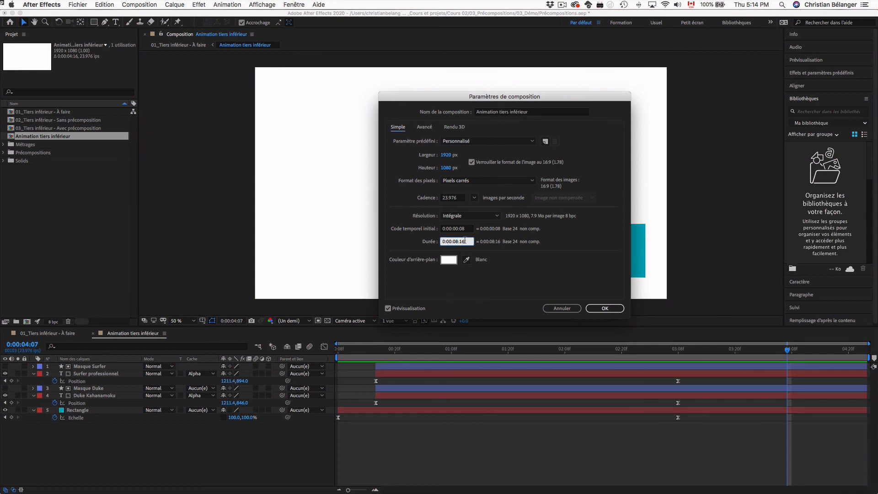
pyautogui.press('BackSpace')
pyautogui.press('BackSpace')
pyautogui.write('0')
pyautogui.press('Return')
# - Extend all layers inside the Animation tiers inférieur precomposition to the end of its timeline
pyautogui.moveTo(364, 490); pyautogui.dragTo(346, 490)
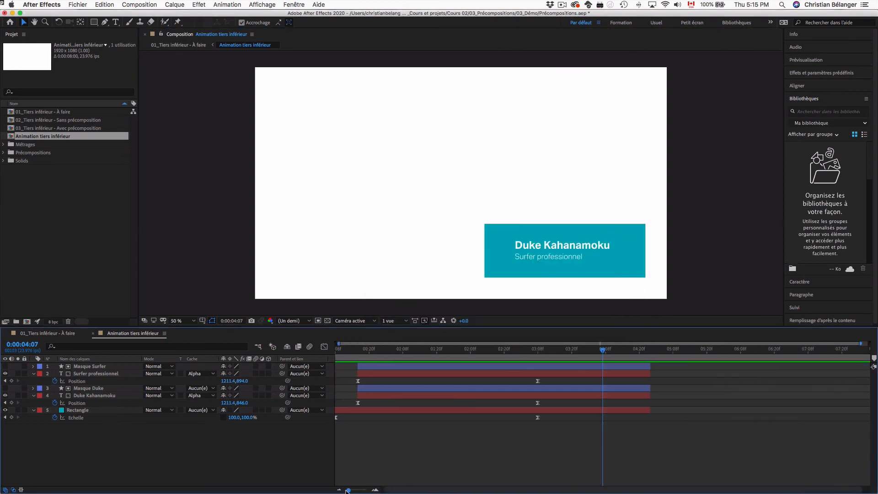
pyautogui.press('super+a')
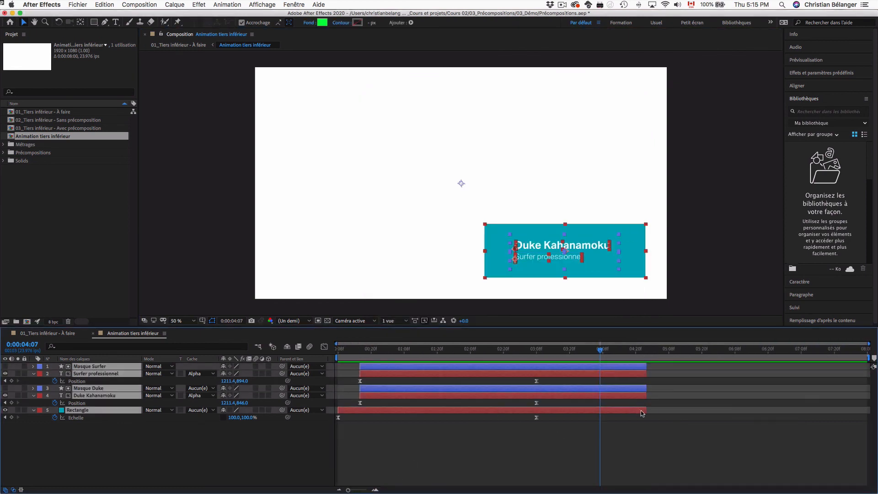
pyautogui.moveTo(643, 409); pyautogui.dragTo(867, 410)
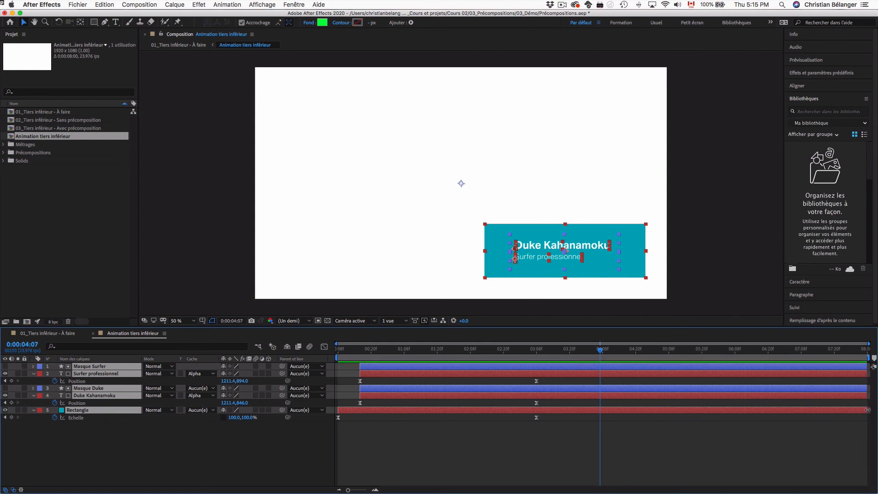
pyautogui.click(708, 482)
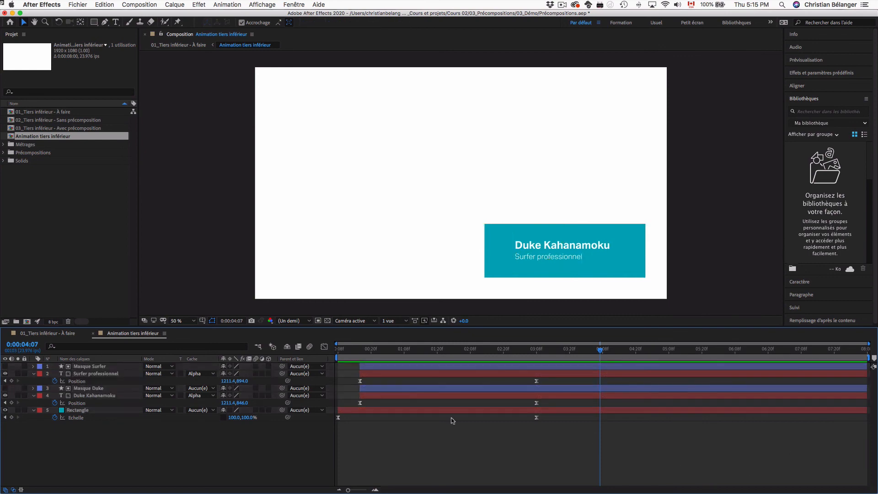
# - Set the 01_Tiers inférieur - À faire composition's duration to 0:00:08:00, and extend the Animation tiers inférieur layer to its end
pyautogui.click(53, 335)
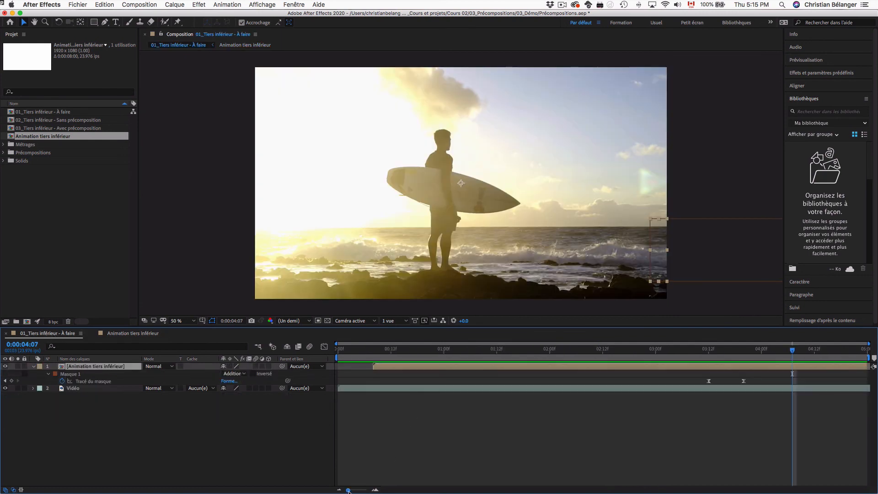
pyautogui.press('super+k')
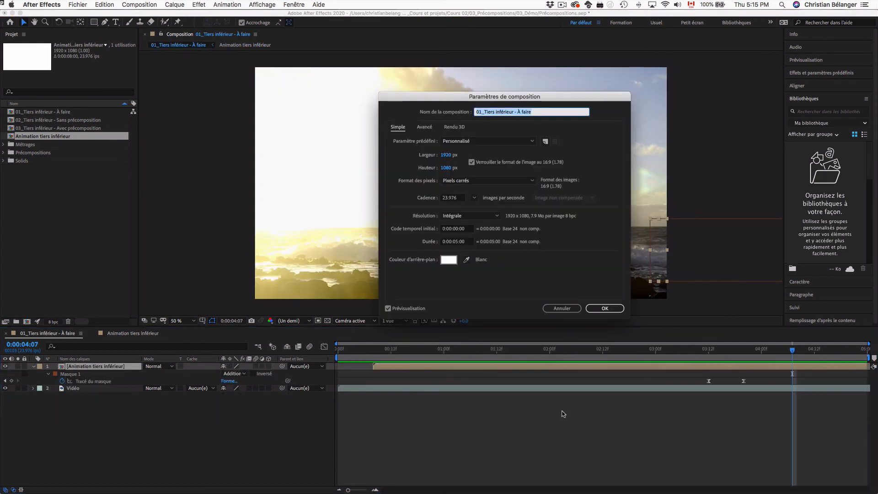
pyautogui.click(458, 242)
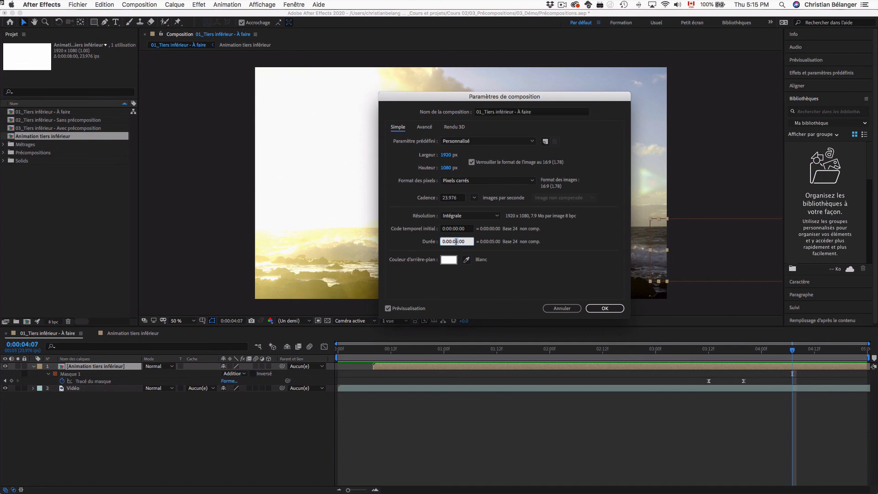
pyautogui.press('Return')
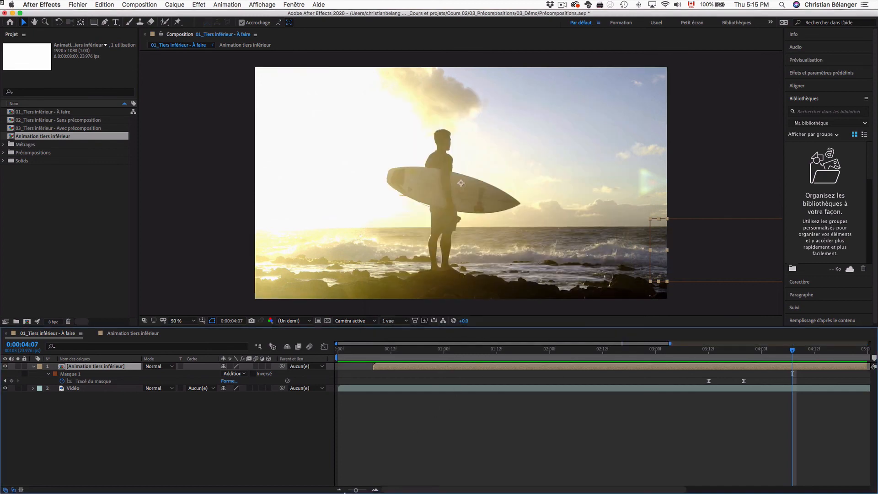
pyautogui.moveTo(356, 490); pyautogui.dragTo(319, 492)
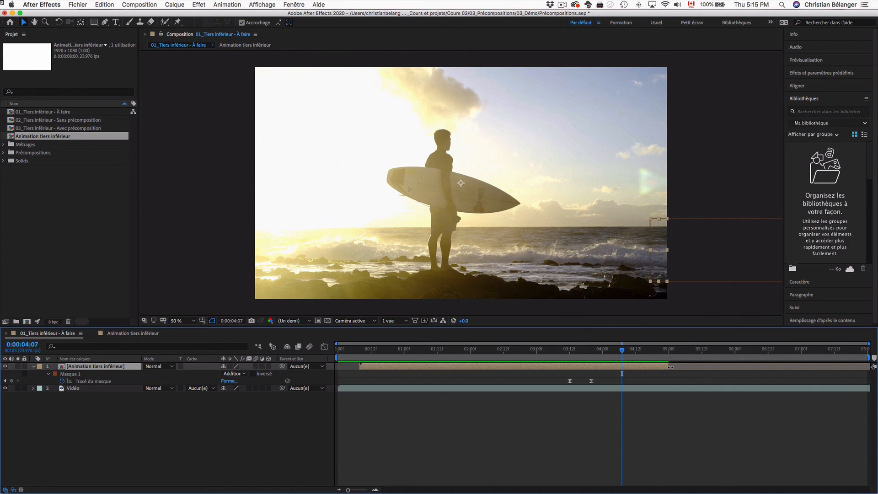
pyautogui.moveTo(671, 366); pyautogui.dragTo(869, 367)
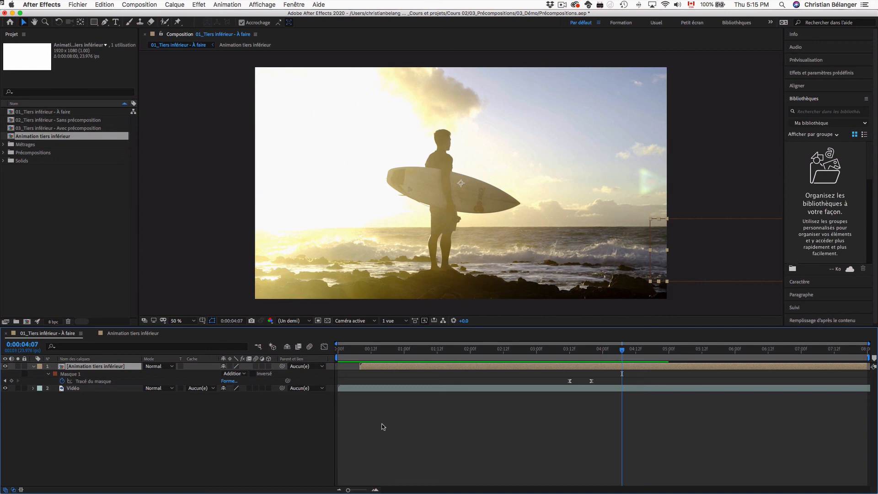
# - Set the duration of the 01_Tiers inférieur - À faire composition to 0:00:10:00
pyautogui.press('super+k')
pyautogui.click(456, 242)
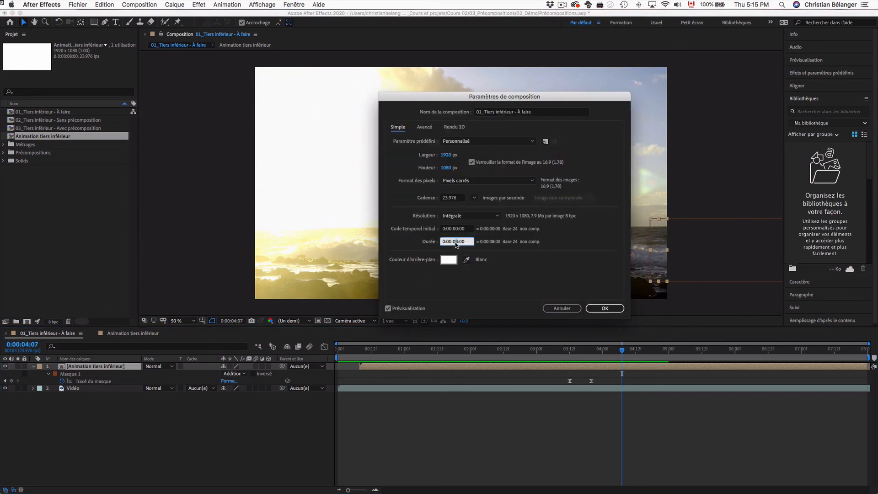
pyautogui.moveTo(455, 242); pyautogui.dragTo(453, 243)
pyautogui.write('10')
pyautogui.press('Return')
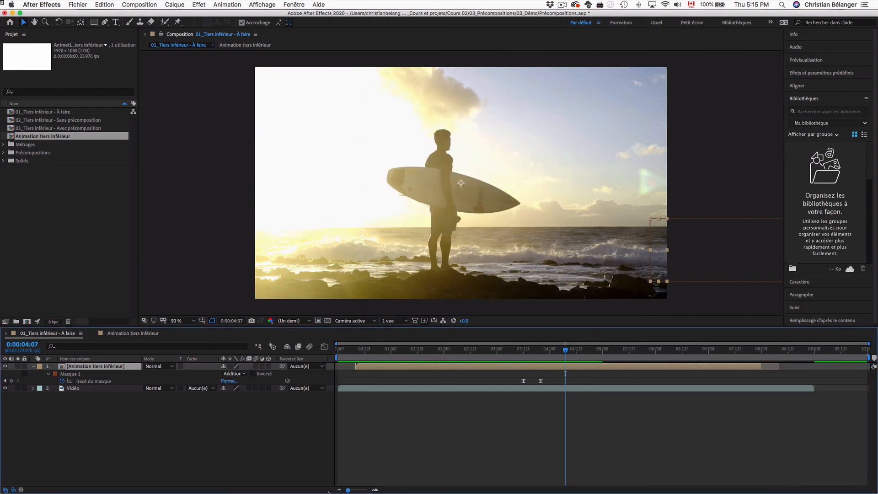
# - Extend the Animation tiers inférieur layer's out point to the end of its available source duration
pyautogui.click(857, 388)
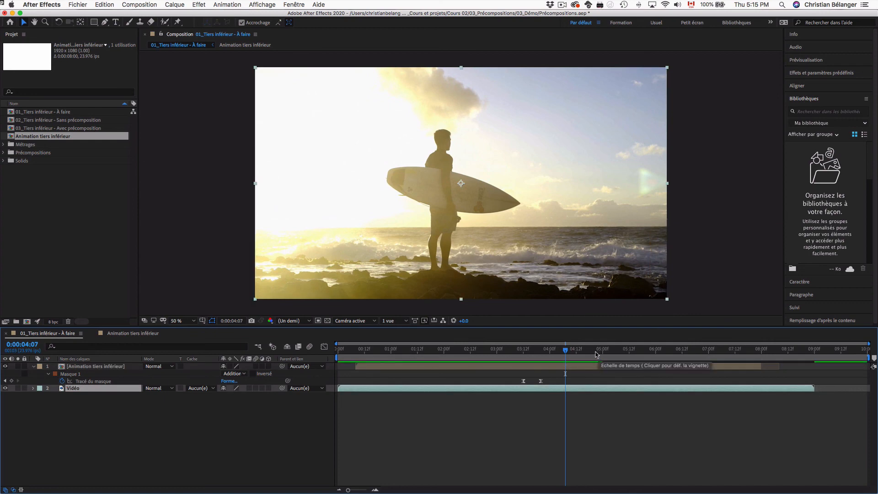
pyautogui.click(770, 367)
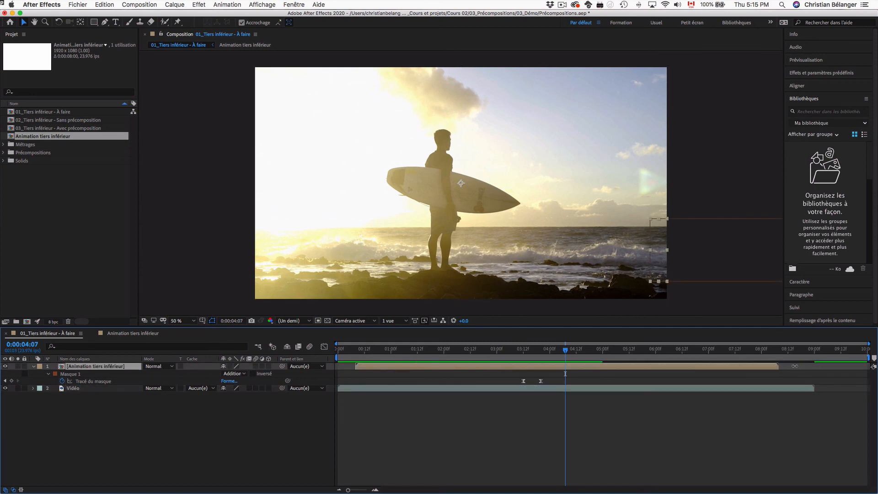
pyautogui.click(495, 441)
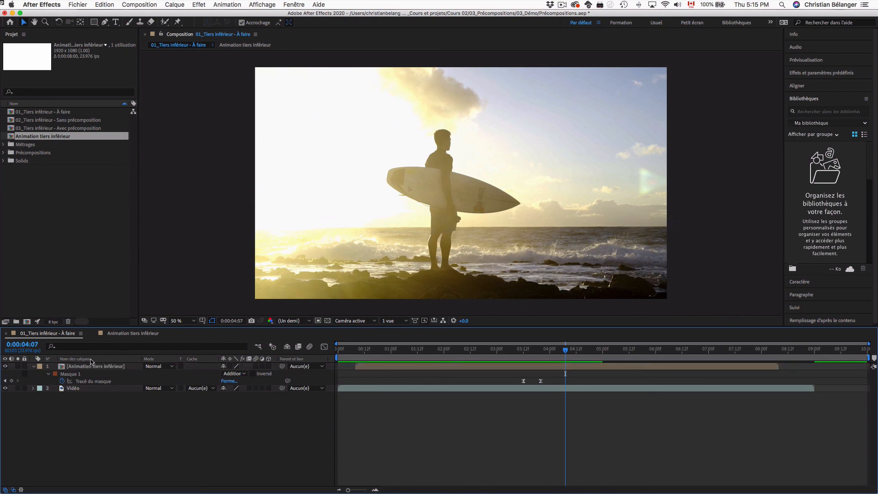
# - Draw a red rectangle shape layer over the video, shorten its duration to about 06:10f, and delete it
pyautogui.press('q')
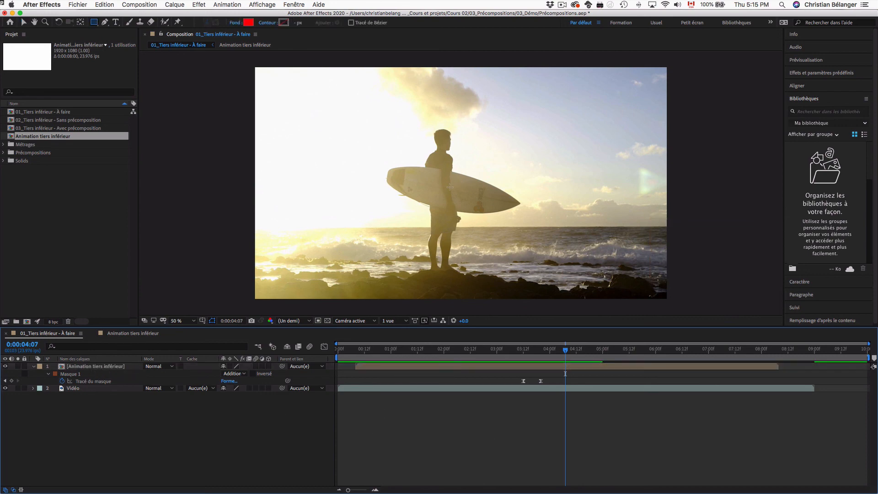
pyautogui.moveTo(451, 188); pyautogui.dragTo(529, 252)
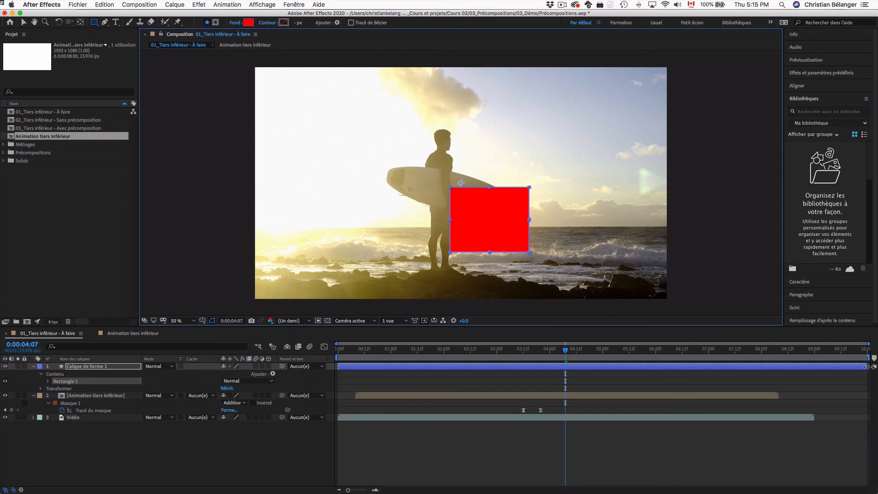
pyautogui.moveTo(866, 366); pyautogui.dragTo(677, 367)
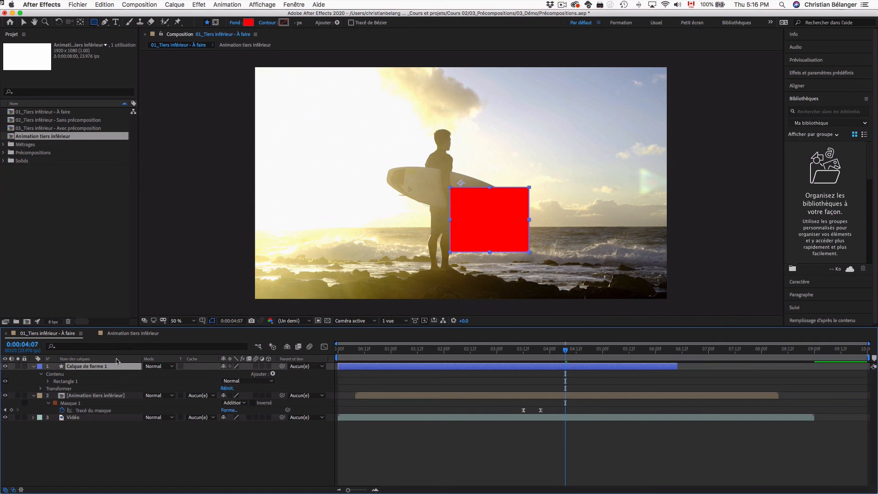
pyautogui.press('Delete')
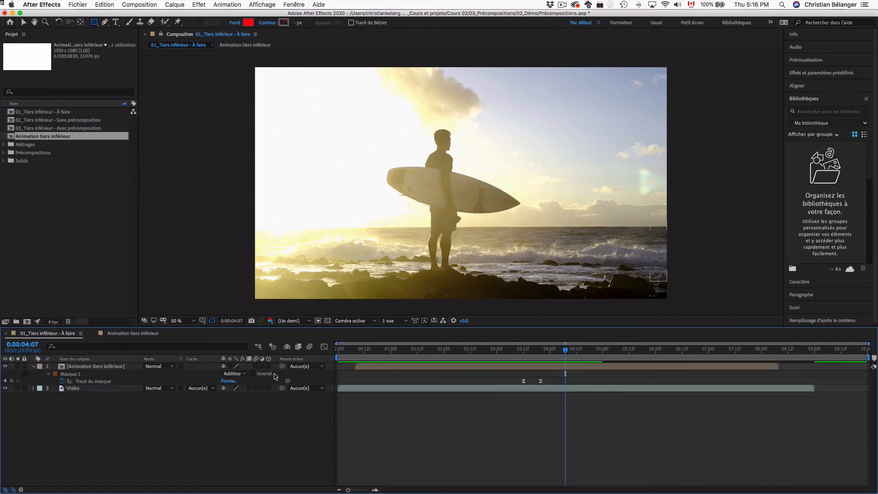
# - Try to extend the Animation tiers inférieur layer past its source, and set the precomposition's duration to 0:00:10:00
pyautogui.click(391, 364)
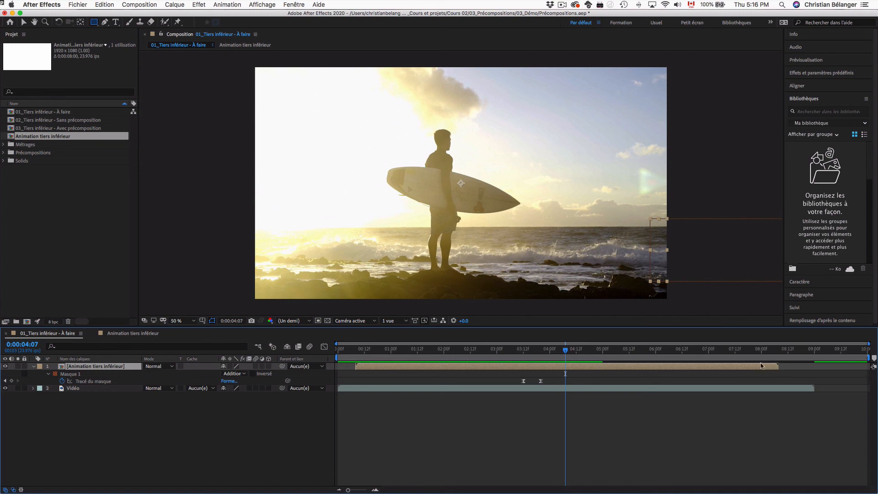
pyautogui.moveTo(778, 365)
pyautogui.mouseDown()
pyautogui.moveTo(800, 366)
pyautogui.moveTo(663, 365)
pyautogui.moveTo(797, 366)
pyautogui.moveTo(779, 365)
pyautogui.mouseUp()
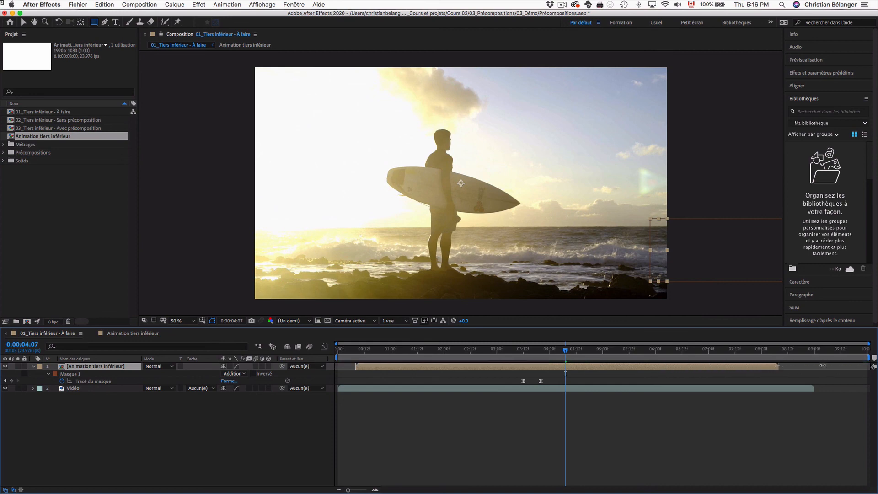
pyautogui.doubleClick(763, 366)
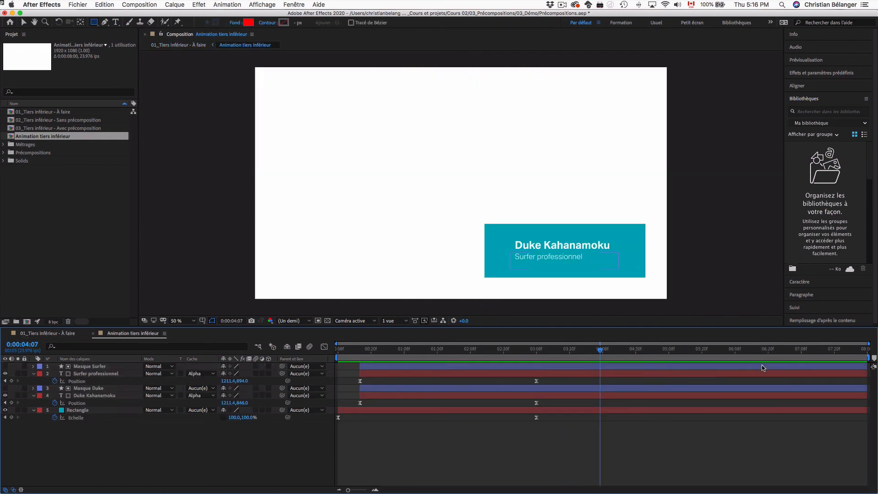
pyautogui.press('super+k')
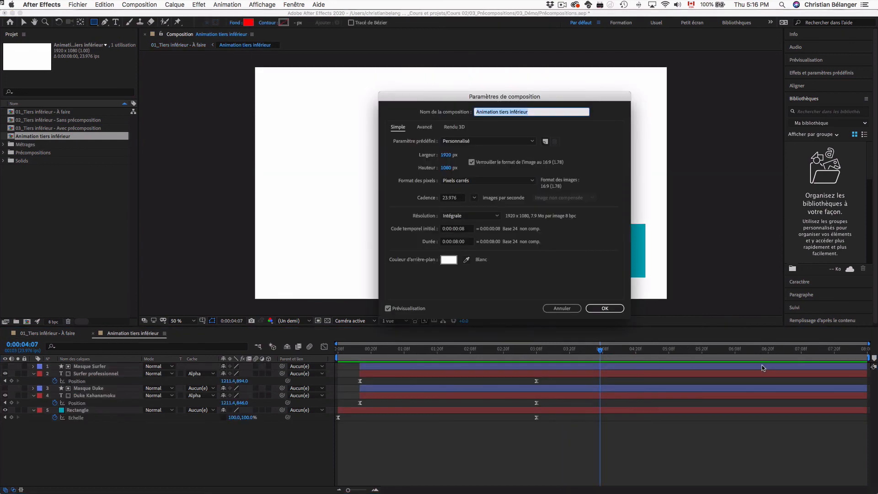
pyautogui.click(455, 243)
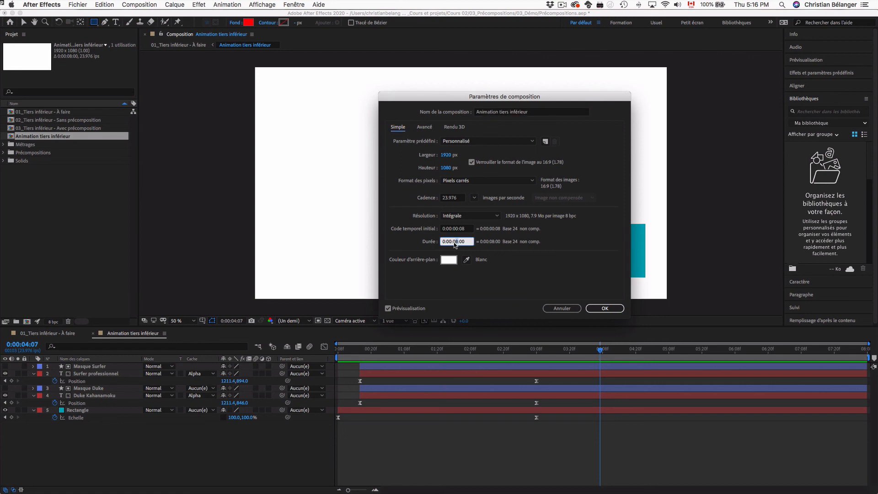
pyautogui.press('BackSpace')
pyautogui.write('10')
pyautogui.press('Return')
# - Extend the Animation tiers inférieur layer to the end of the 01_Tiers inférieur - À faire composition
pyautogui.click(60, 334)
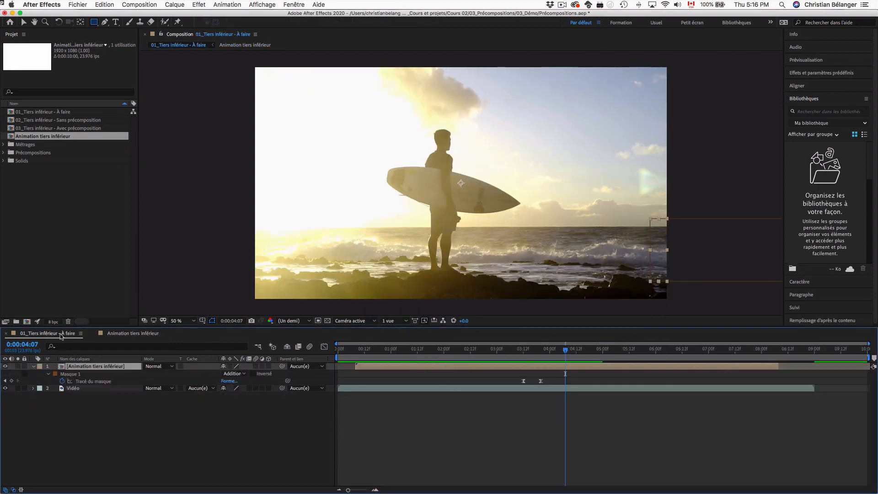
pyautogui.moveTo(778, 367); pyautogui.dragTo(868, 366)
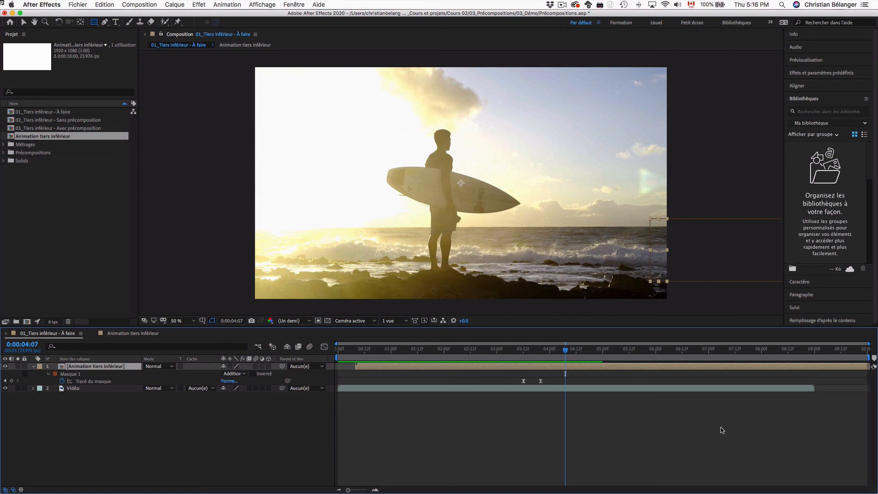
pyautogui.click(179, 210)
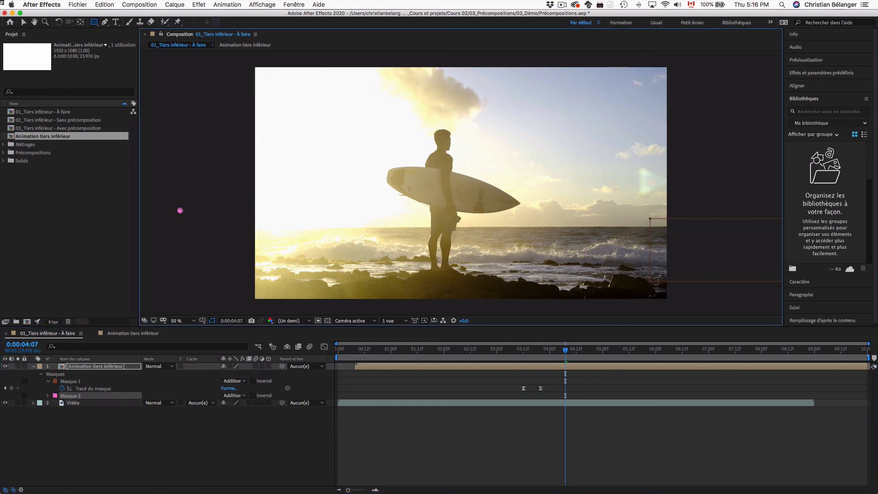
# - Revert the project to its last saved version, discarding all modifications
pyautogui.click(78, 5)
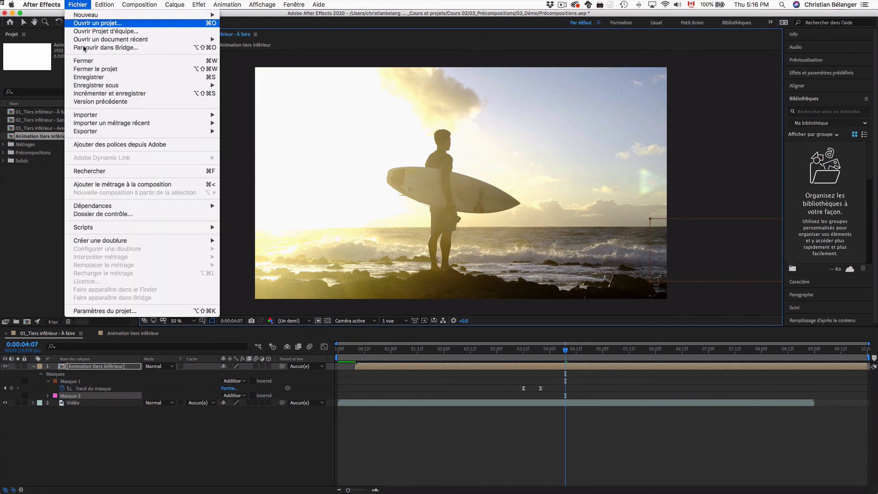
pyautogui.click(91, 101)
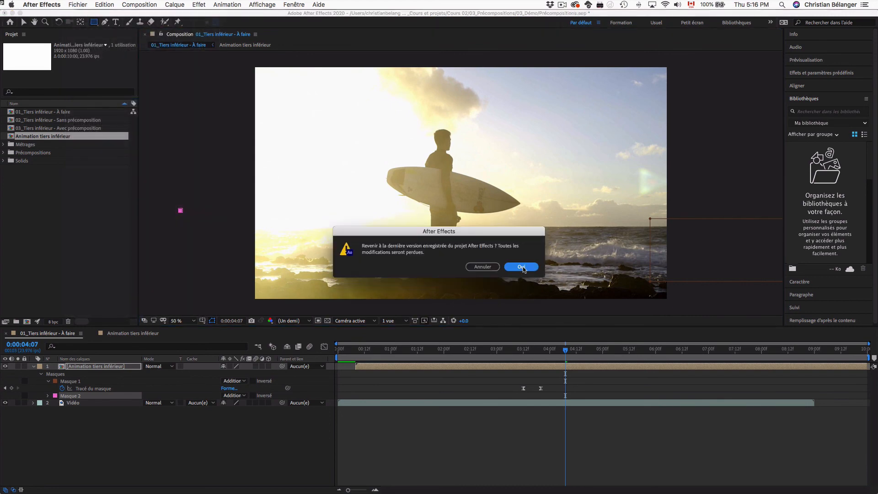
pyautogui.click(521, 266)
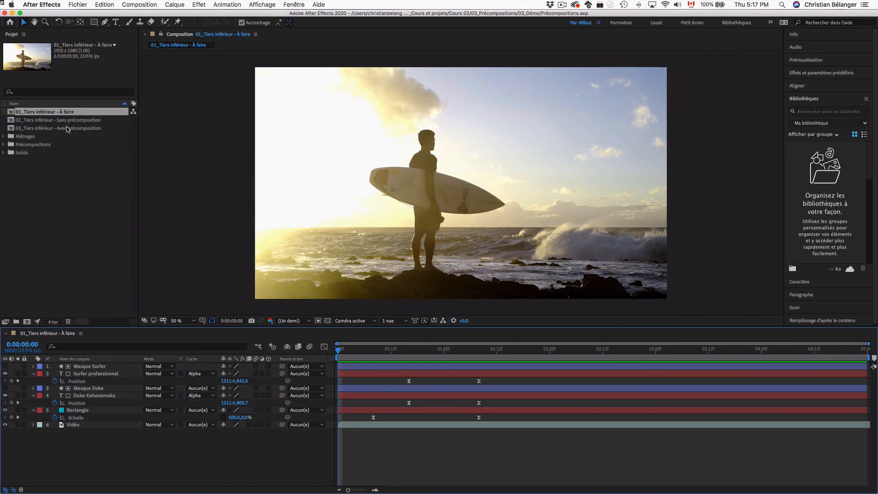
# - Open the 03_Tiers inférieur - Avec précomposition composition, move to 0:00:01:07, and open its Précomposition - Nom layer
pyautogui.doubleClick(87, 130)
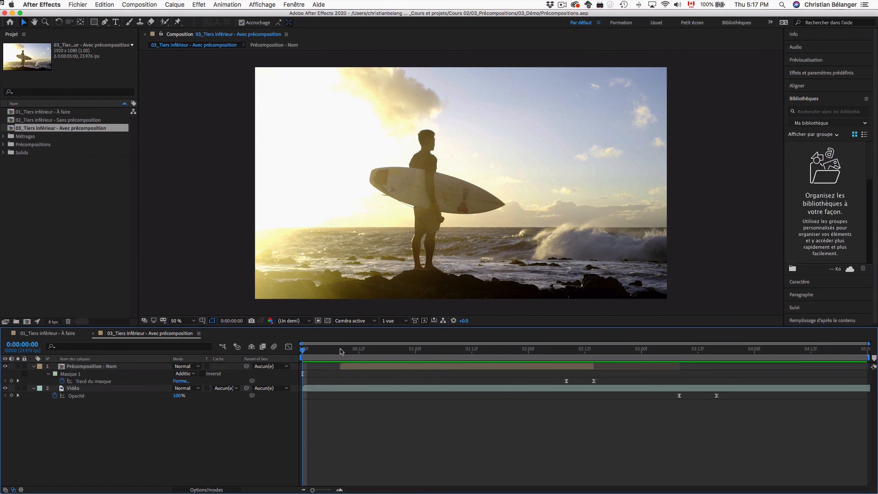
pyautogui.moveTo(344, 351); pyautogui.dragTo(449, 353)
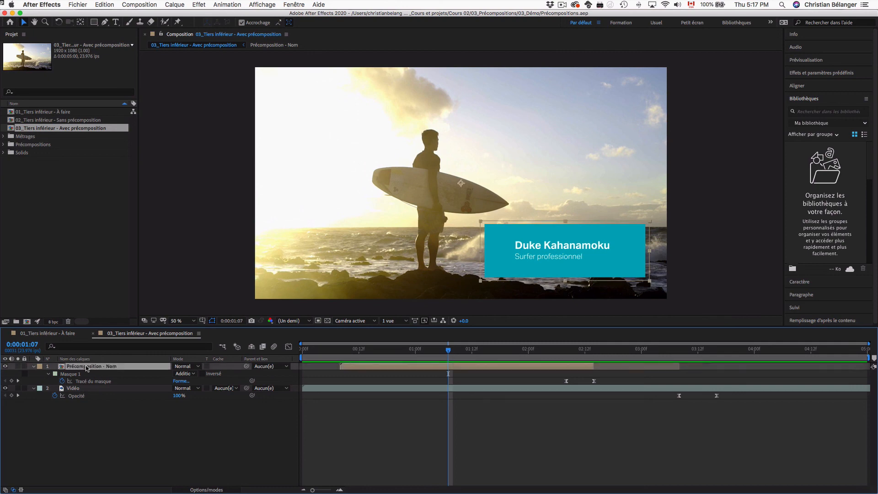
pyautogui.doubleClick(86, 367)
# - Change the Rectangle solid's color to red B90000 in Précomposition - Nom
pyautogui.click(490, 268)
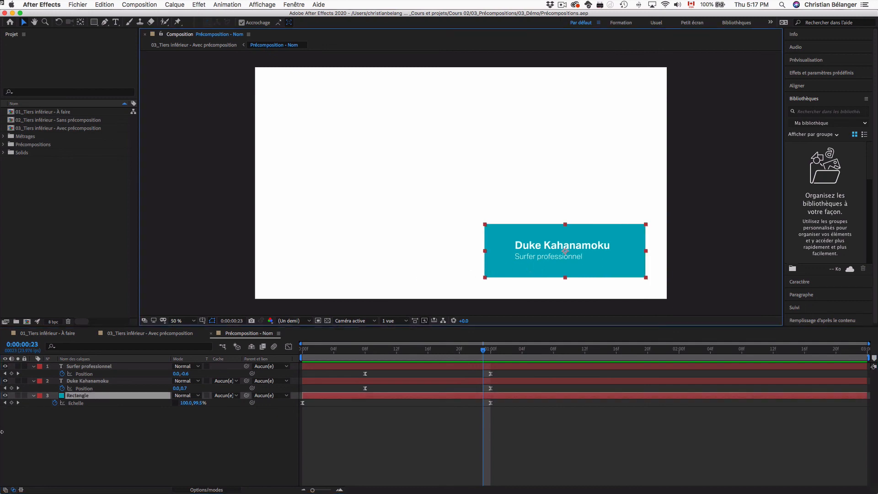
pyautogui.press('super+y')
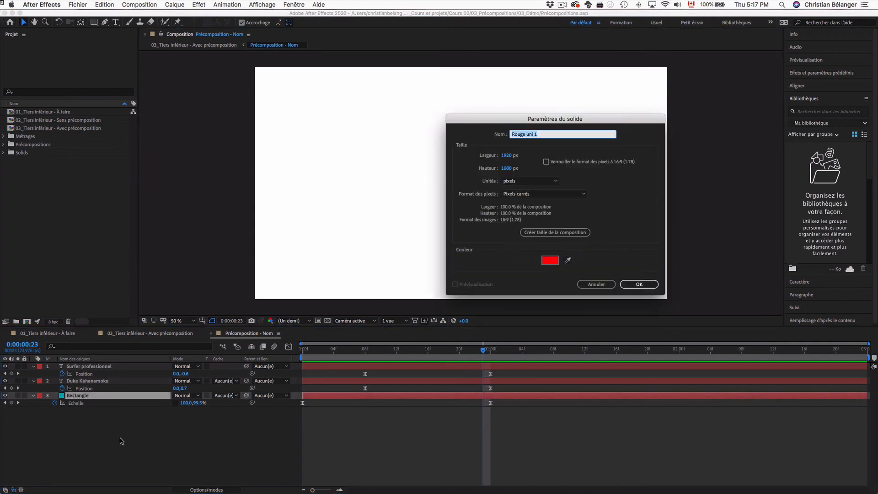
pyautogui.click(577, 287)
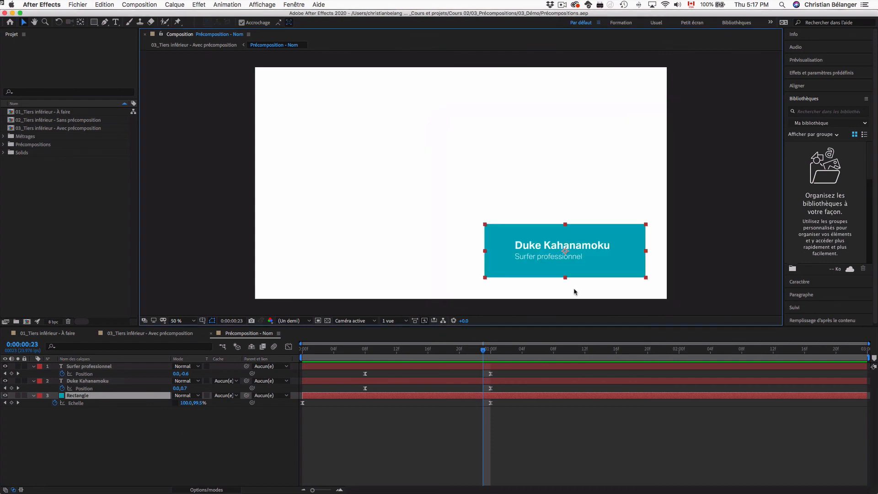
pyautogui.press('super+y')
pyautogui.moveTo(463, 419); pyautogui.dragTo(403, 126)
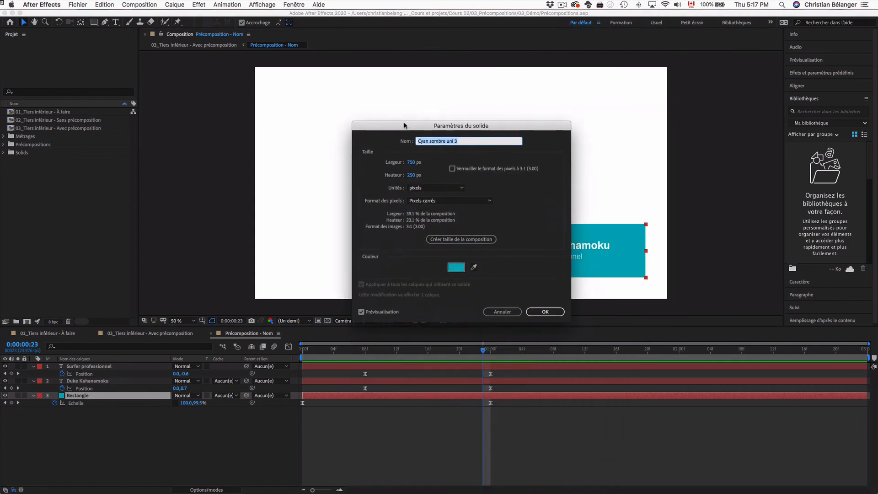
pyautogui.click(454, 267)
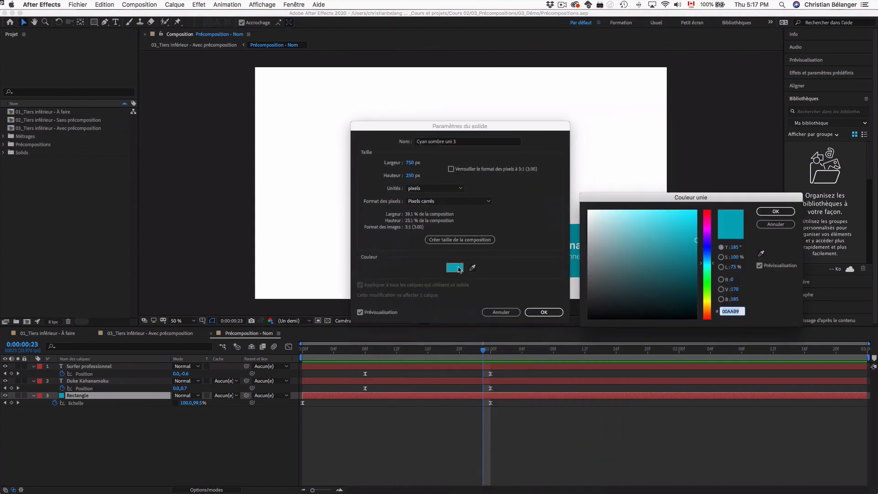
pyautogui.click(706, 211)
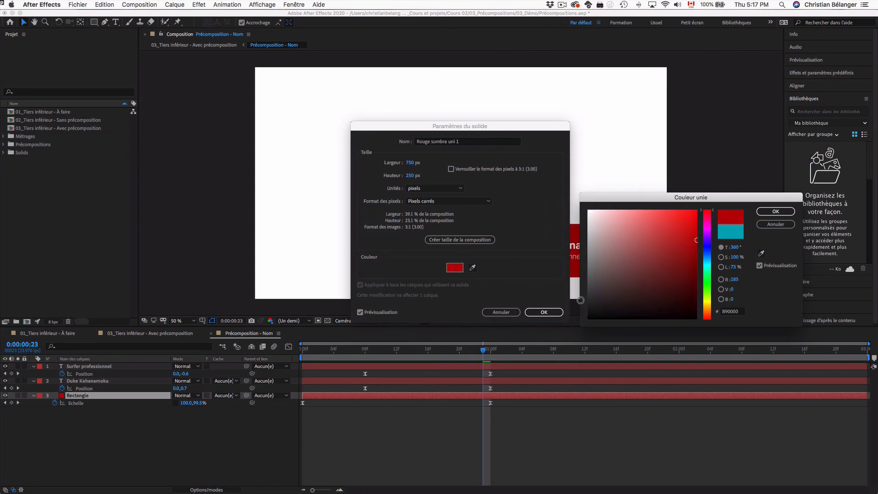
pyautogui.click(775, 211)
pyautogui.press('Return')
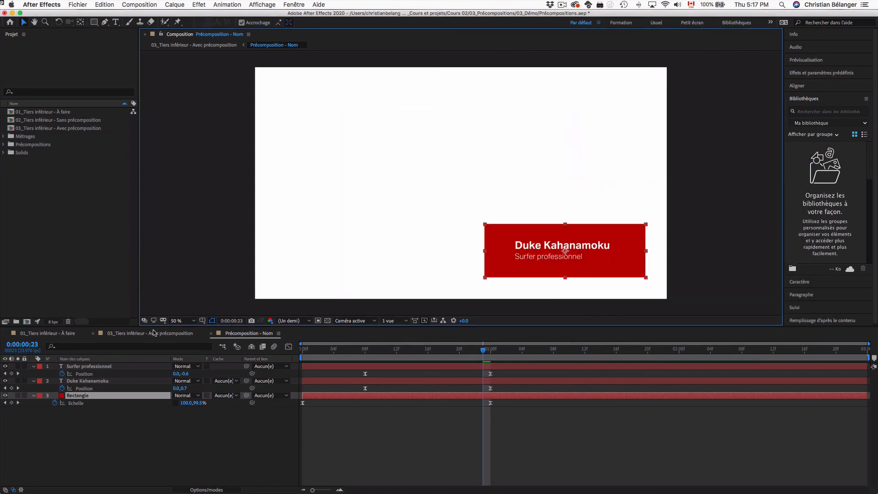
# - Return to 03_Tiers inférieur - Avec précomposition and close the Précomposition - Nom and 01_Tiers inférieur - À faire timelines
pyautogui.click(167, 334)
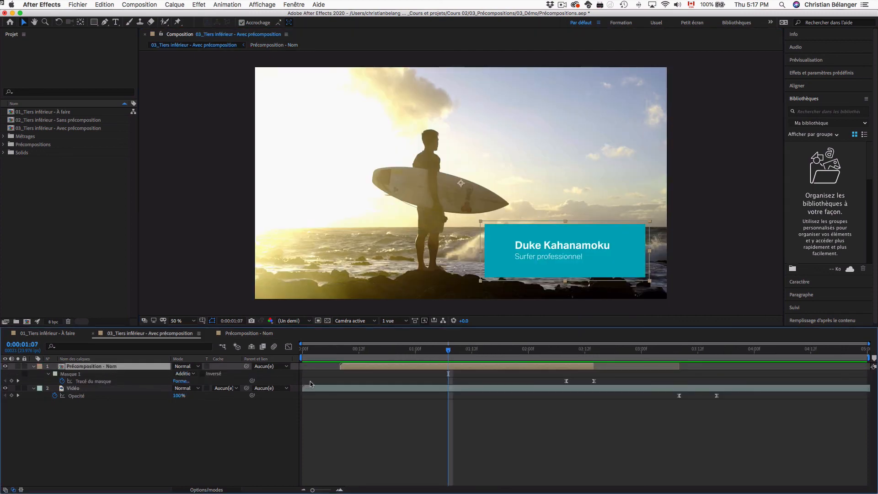
pyautogui.click(376, 411)
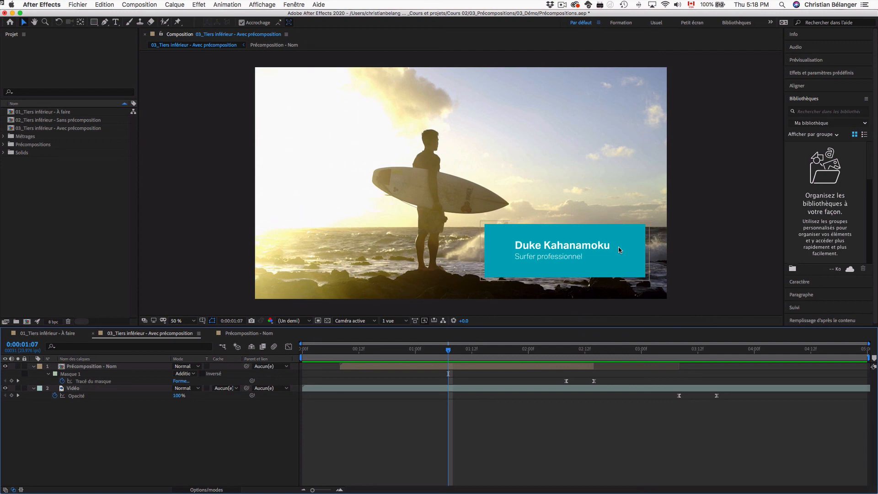
pyautogui.click(211, 334)
pyautogui.click(5, 334)
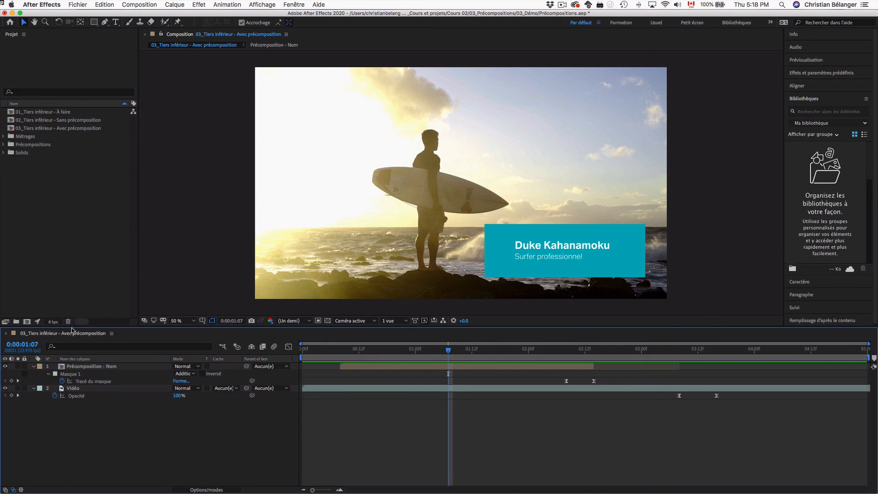
# - Lock the 03_Tiers inférieur - Avec précomposition viewer, and open Précomposition - Nom in a second viewer to switch between both
pyautogui.click(41, 128)
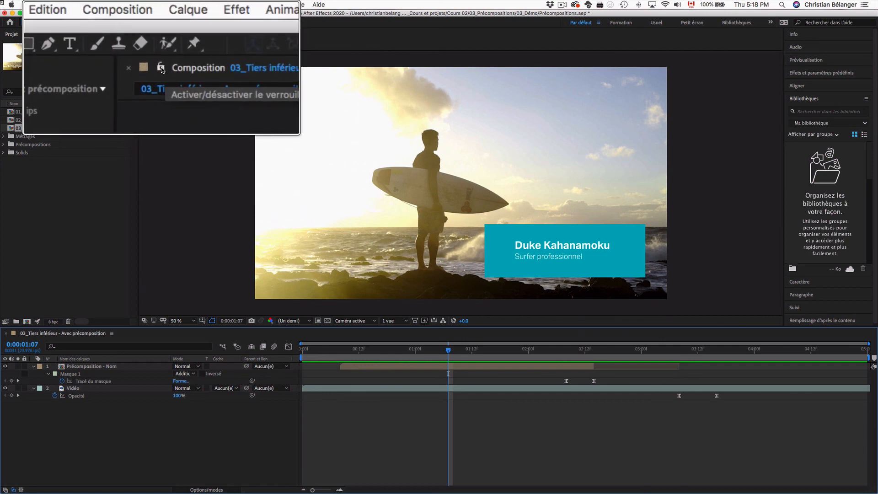
pyautogui.click(163, 36)
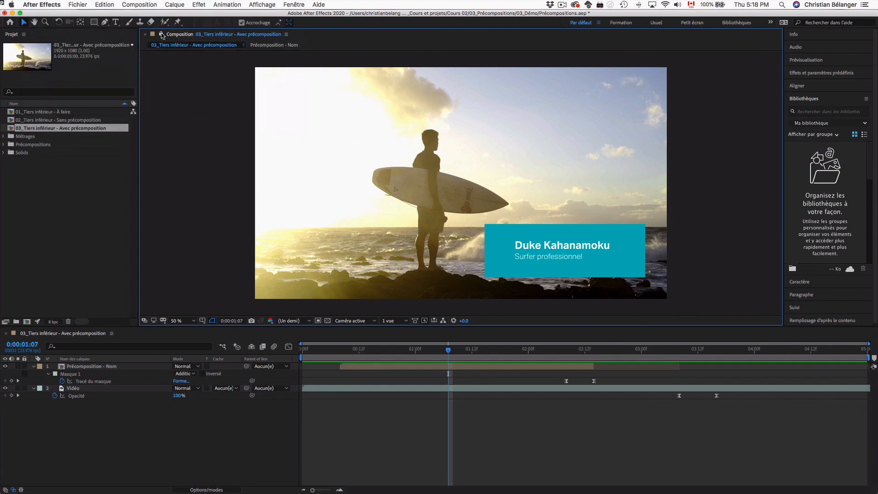
pyautogui.doubleClick(96, 367)
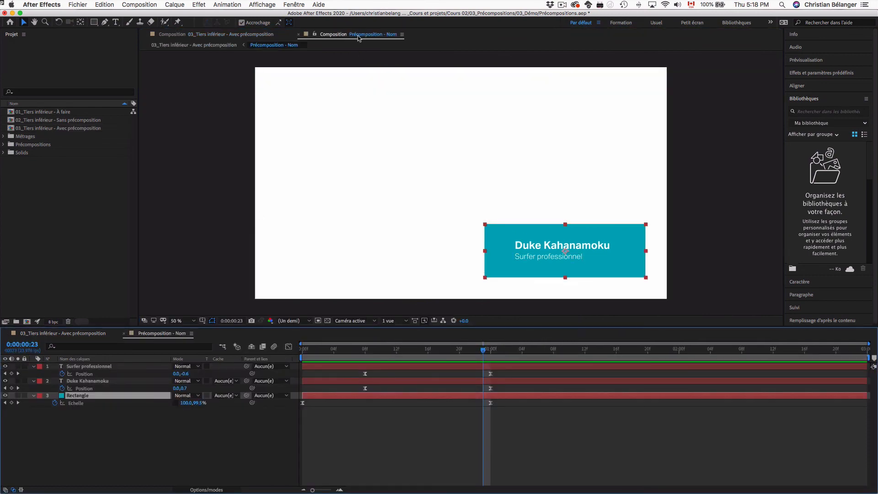
pyautogui.click(234, 35)
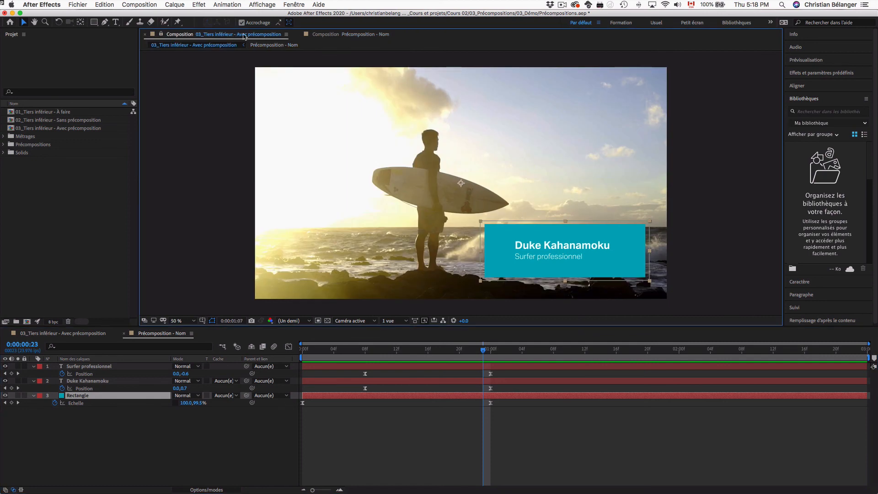
pyautogui.click(327, 36)
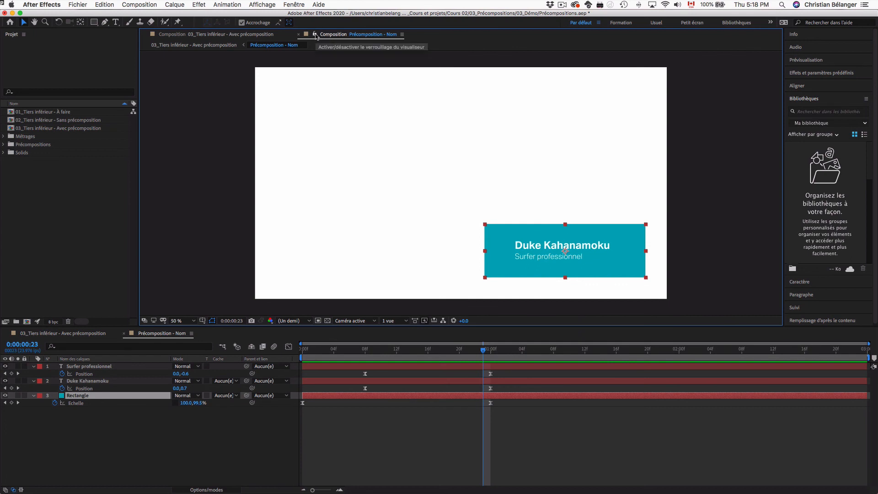
# - Lock the Précomposition - Nom viewer, then dock it beside the 03_Tiers inférieur - Avec précomposition viewer with both at 25% magnification
pyautogui.click(315, 35)
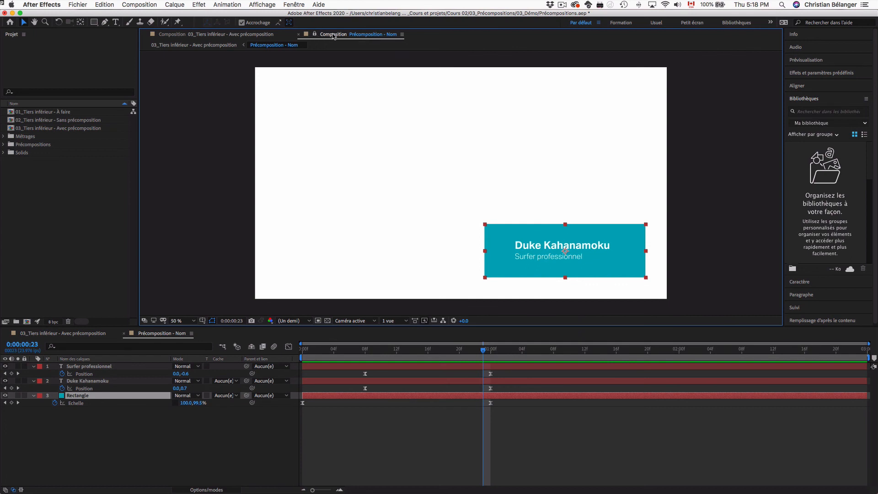
pyautogui.moveTo(341, 37); pyautogui.dragTo(771, 121)
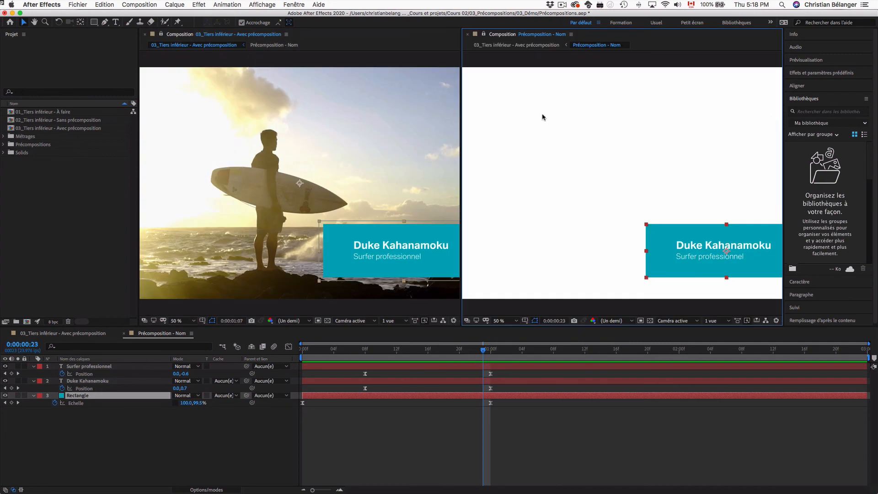
pyautogui.click(566, 440)
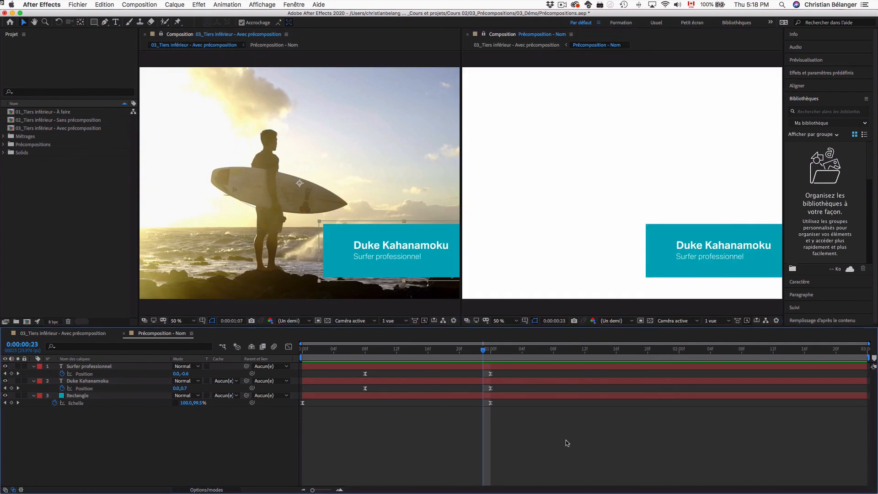
pyautogui.scroll(-2, 541, 78)
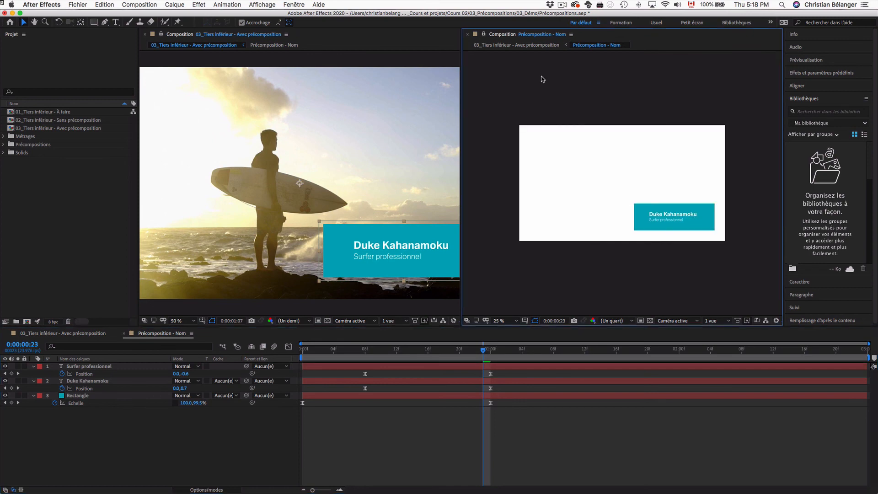
pyautogui.scroll(-2, 439, 64)
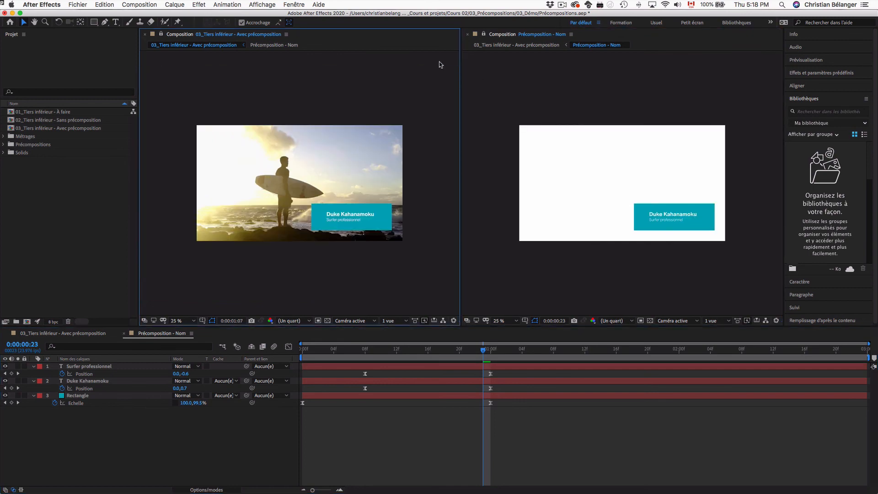
# - Change the Rectangle solid's color to green 2FB900 in the Précomposition - Nom viewer
pyautogui.click(646, 228)
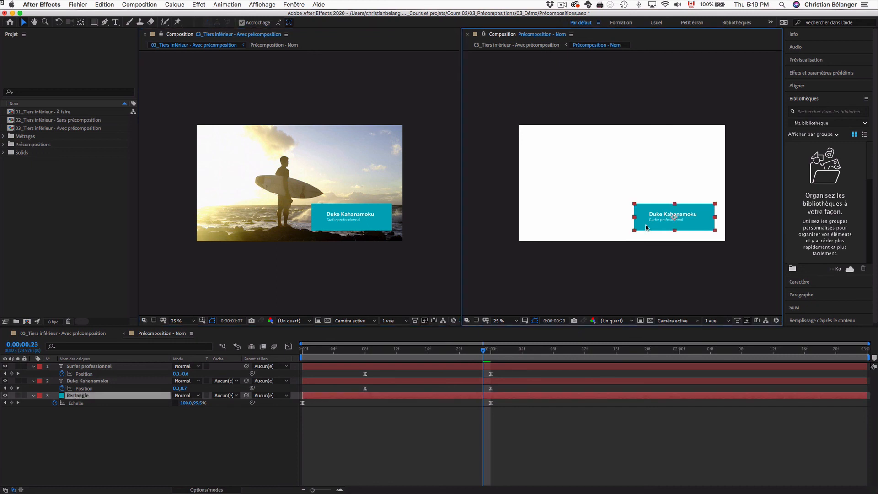
pyautogui.press('super+shift+y')
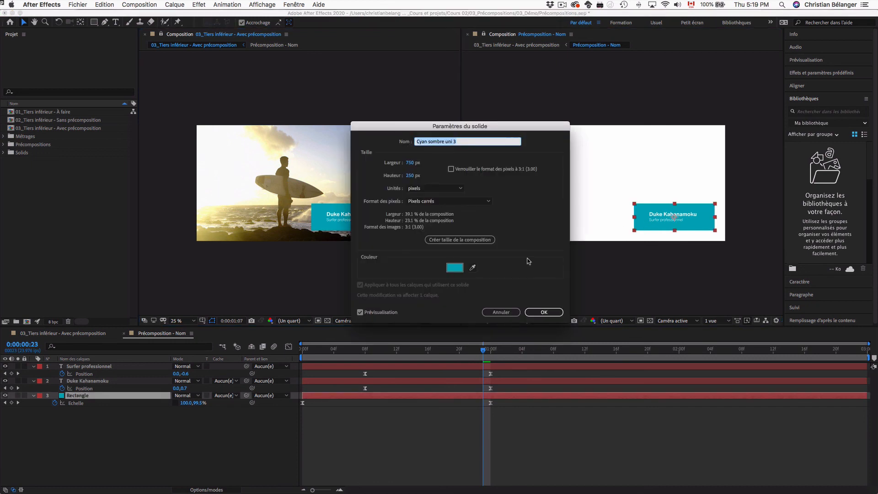
pyautogui.click(454, 267)
pyautogui.moveTo(712, 279); pyautogui.dragTo(711, 289)
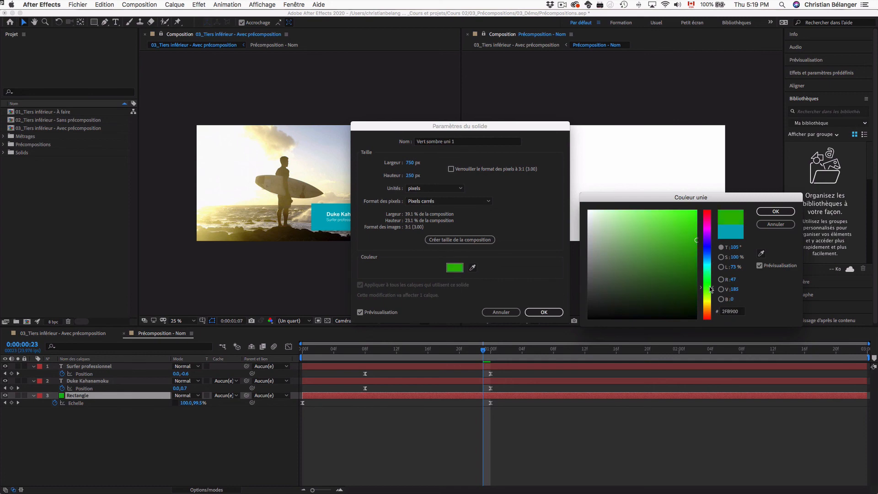
pyautogui.press('Return')
pyautogui.press('Return')
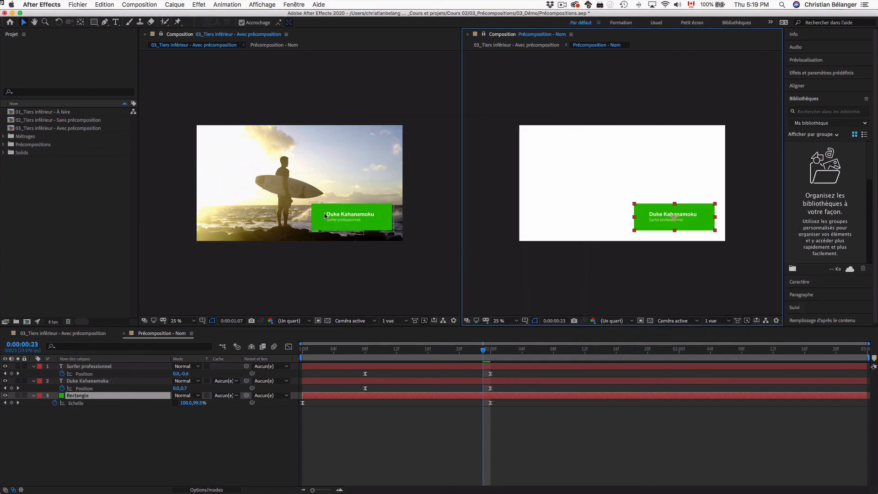
# - Widen the Rectangle layer in the Précomposition - Nom viewer to a scale of about 205.6, 99.5%
pyautogui.doubleClick(641, 225)
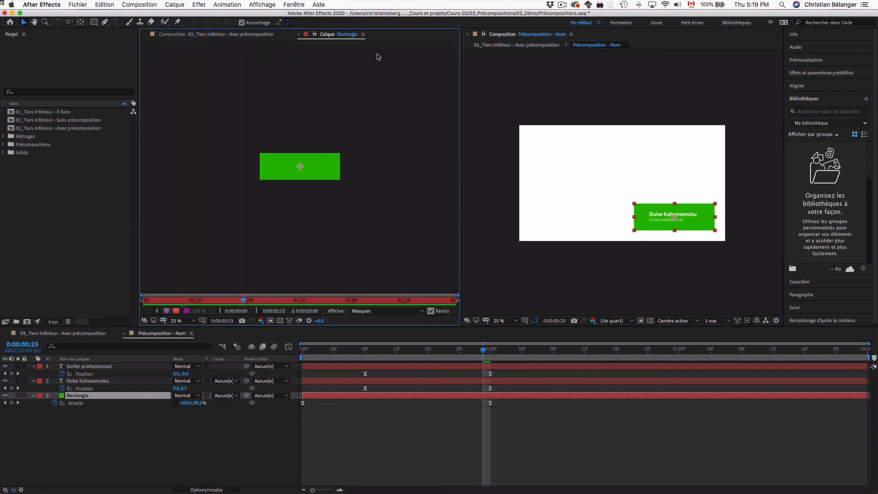
pyautogui.click(210, 35)
pyautogui.click(655, 264)
pyautogui.click(649, 228)
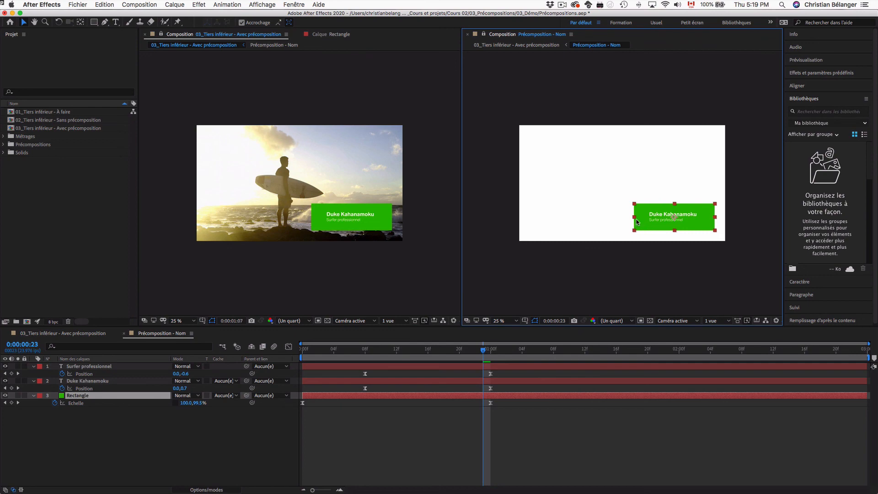
pyautogui.moveTo(635, 219); pyautogui.dragTo(593, 218)
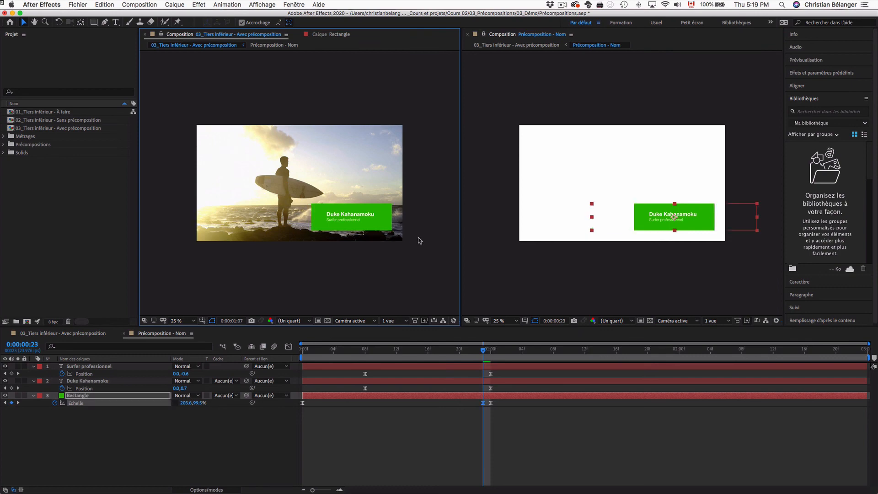
# - Expand the Rectangle layer's full Transform properties in the Précomposition - Nom timeline
pyautogui.click(389, 220)
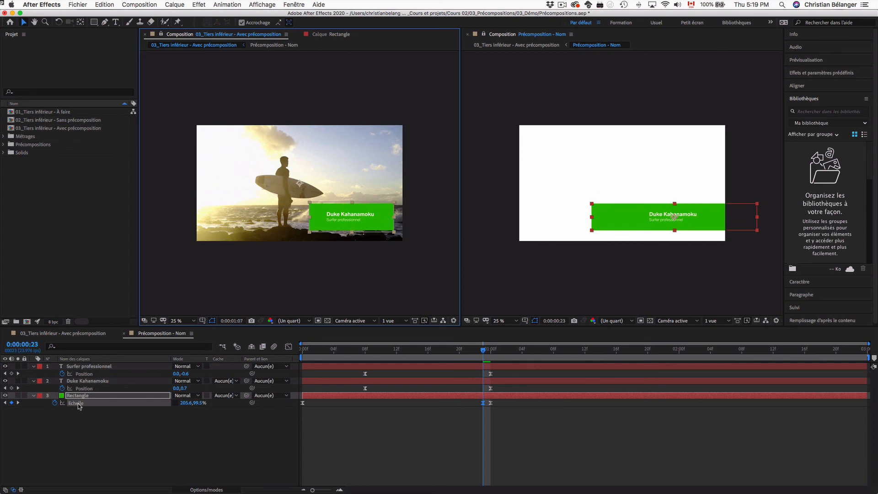
pyautogui.click(91, 397)
pyautogui.click(34, 397)
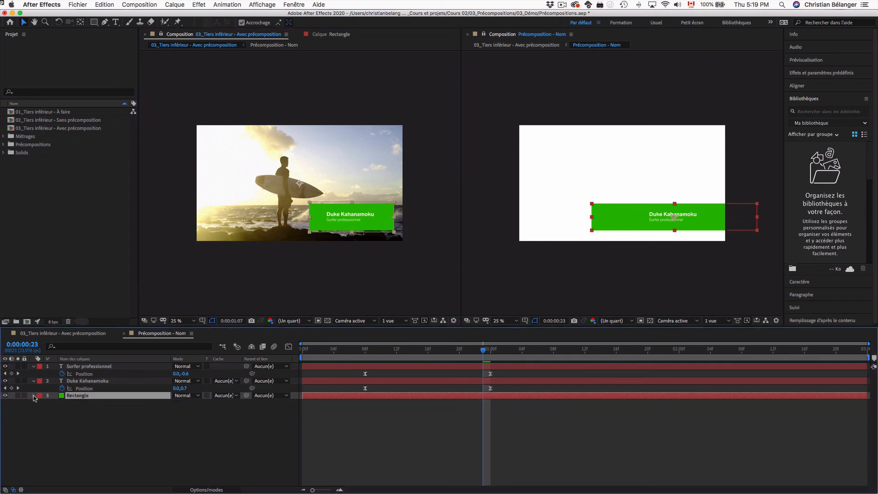
pyautogui.click(34, 397)
# - Widen Masque 1 on the Précomposition - Nom layer at 0:00:01:07 in the main composition, extending it on both sides beyond the text
pyautogui.click(323, 253)
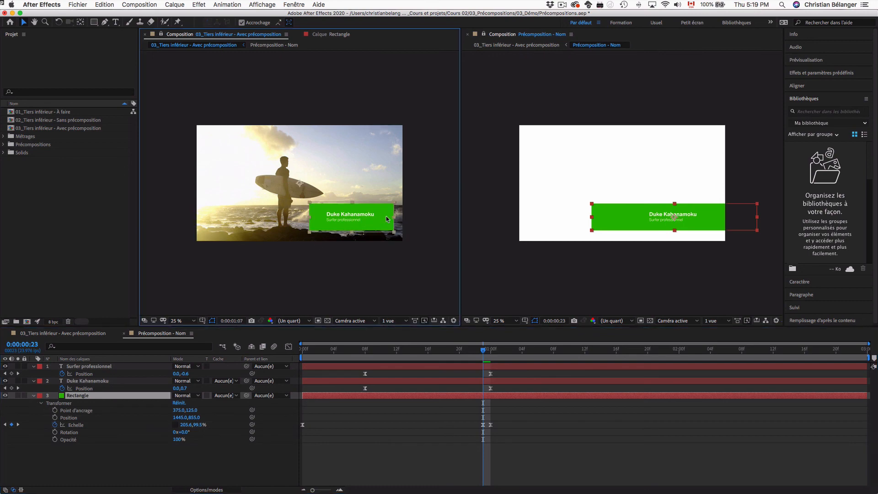
pyautogui.click(240, 81)
pyautogui.click(213, 46)
pyautogui.click(85, 367)
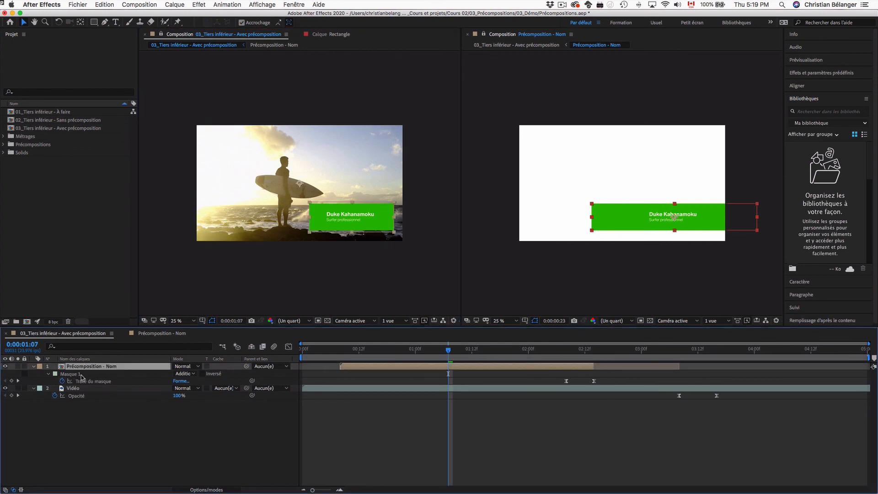
pyautogui.press('Return')
pyautogui.moveTo(310, 232); pyautogui.dragTo(251, 232)
pyautogui.press('super+z')
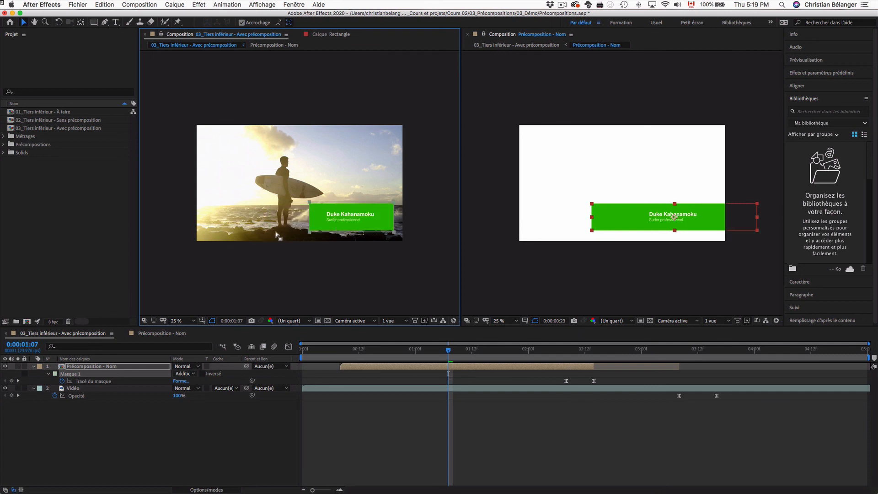
pyautogui.doubleClick(310, 232)
pyautogui.moveTo(311, 221); pyautogui.dragTo(249, 217)
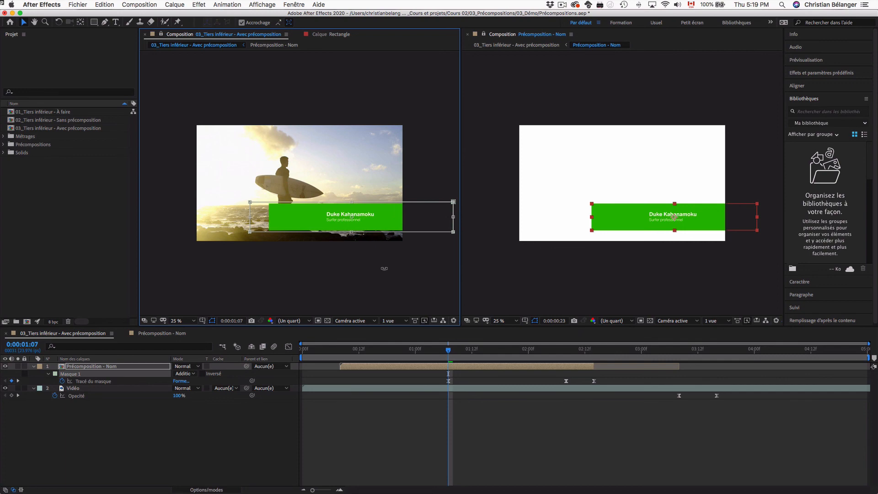
# - Deselect the layers and set the 03_Tiers inférieur - Avec précomposition viewer as the one that is always previewed
pyautogui.click(520, 291)
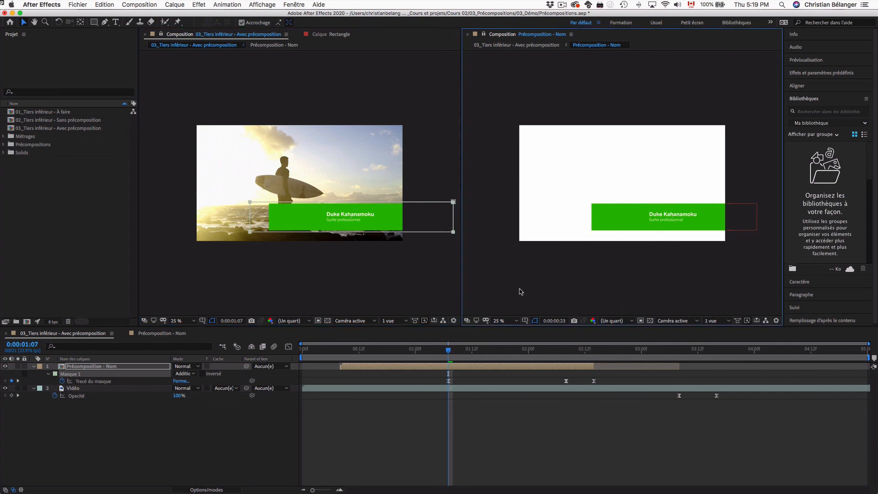
pyautogui.click(410, 283)
pyautogui.click(527, 288)
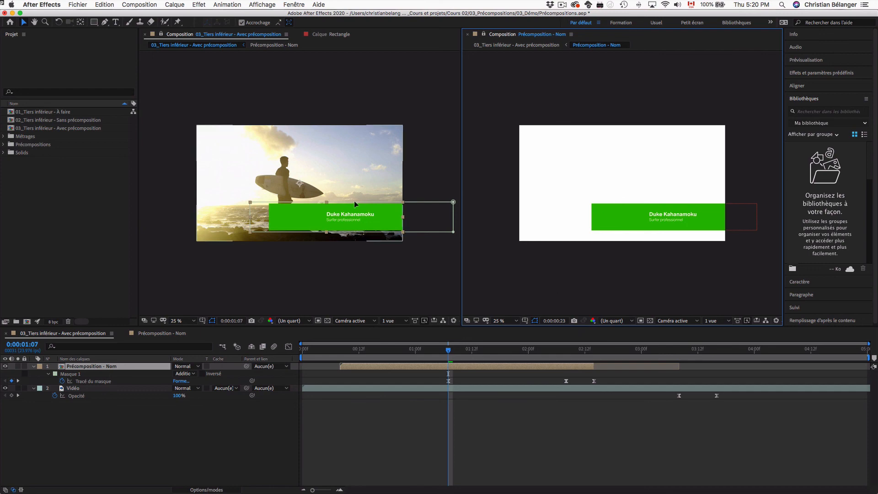
pyautogui.click(343, 253)
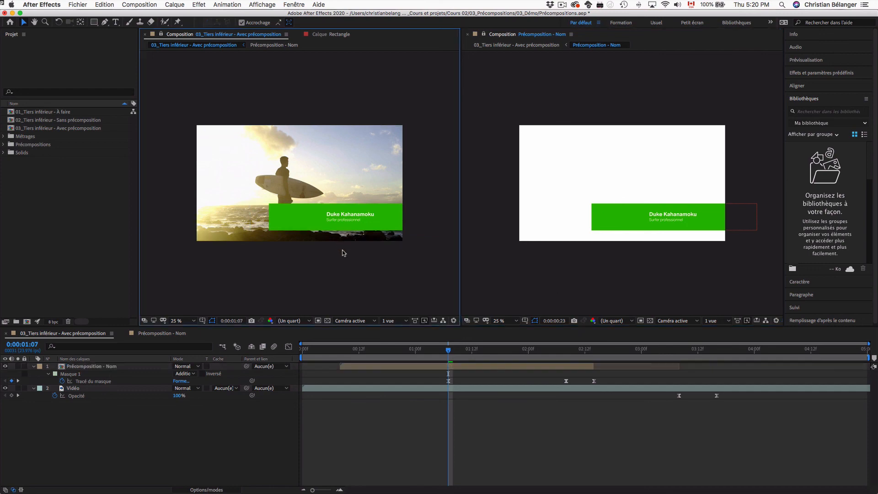
pyautogui.click(145, 321)
pyautogui.click(578, 274)
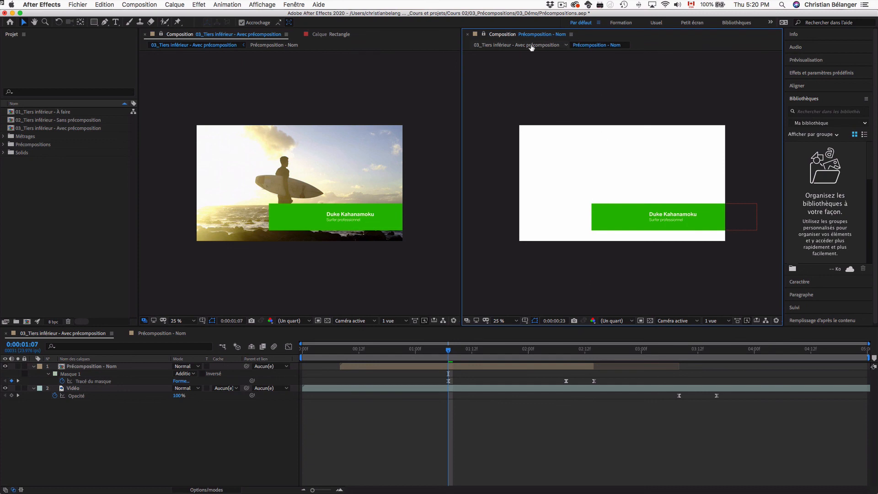
# - Move the Rectangle in Précomposition - Nom to position 1641.0, 819.0, and preview the main composition's animation
pyautogui.doubleClick(86, 366)
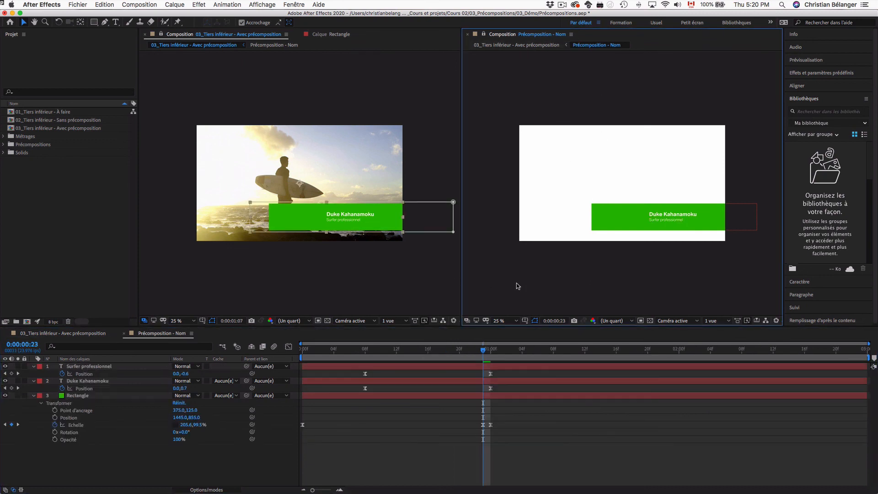
pyautogui.click(612, 220)
pyautogui.moveTo(613, 220); pyautogui.dragTo(632, 210)
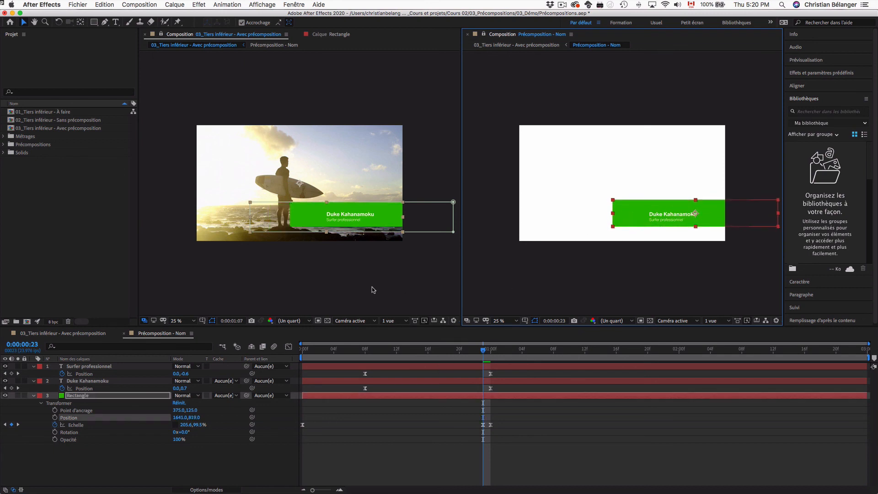
pyautogui.press('Home')
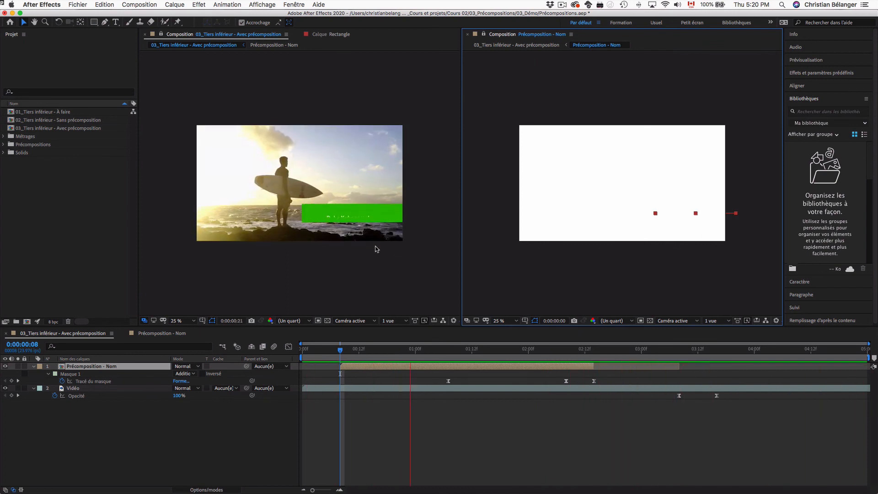
pyautogui.press('space')
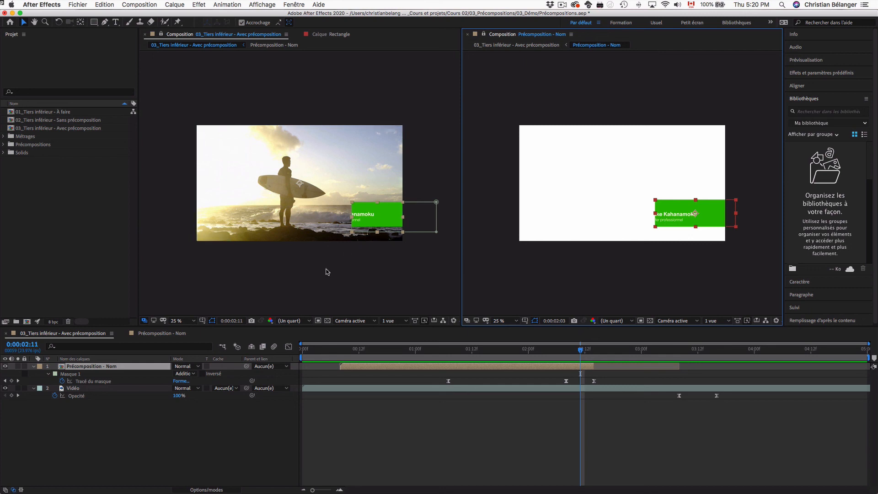
# - Switch to Finder and open the After Effects Smooth Transitions tutorial link from the Mac folder in 04_Exemples de projets professionnels
pyautogui.press('super+Tab')
pyautogui.press('super+Tab')
pyautogui.press('super+Tab')
pyautogui.press('super+Tab')
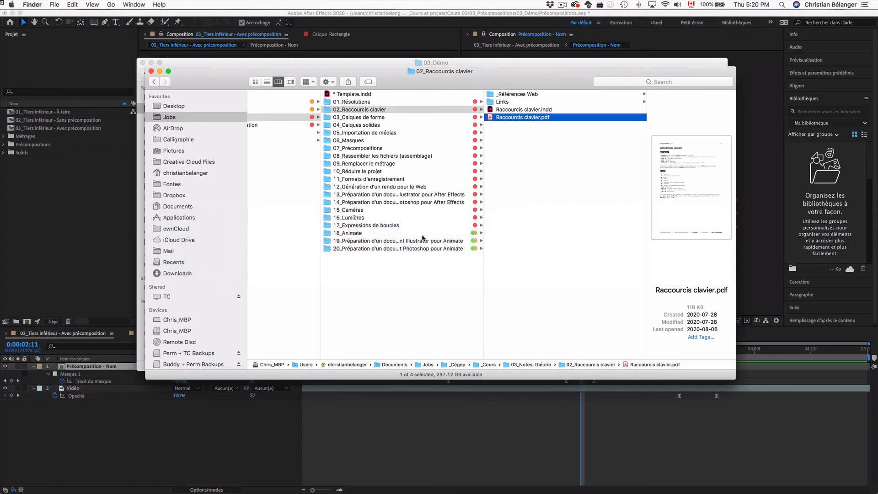
pyautogui.click(460, 66)
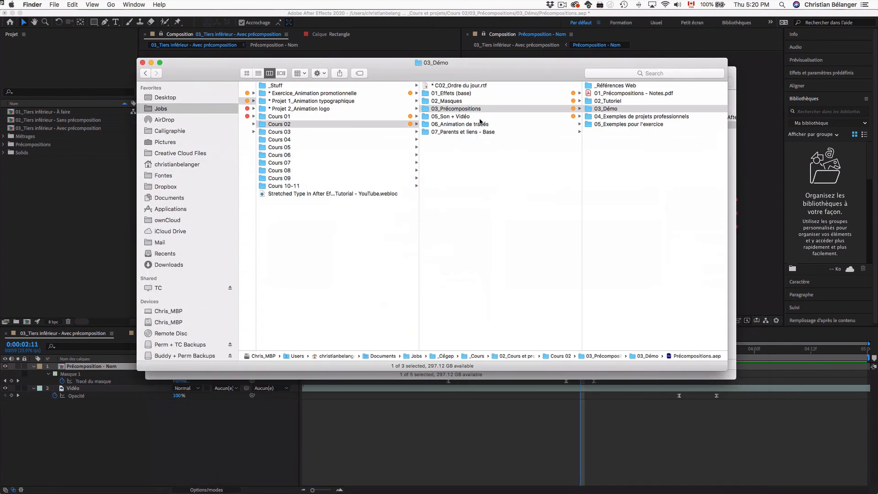
pyautogui.click(645, 117)
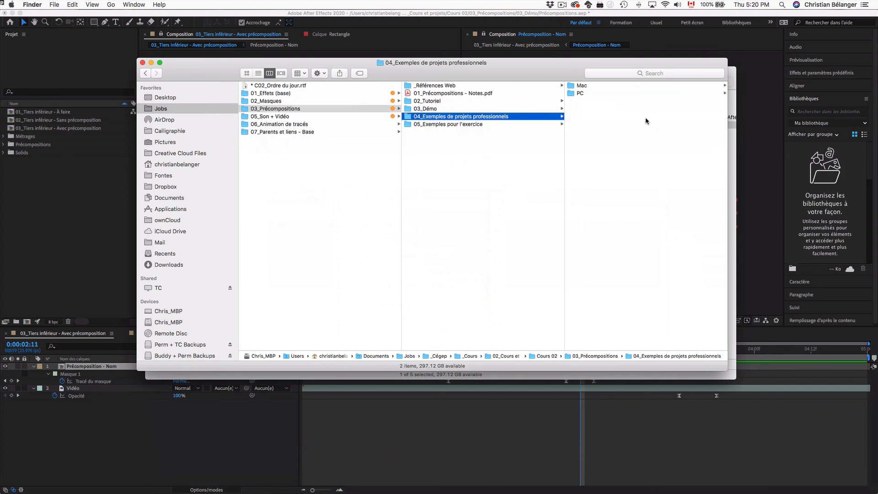
pyautogui.click(599, 86)
pyautogui.doubleClick(614, 86)
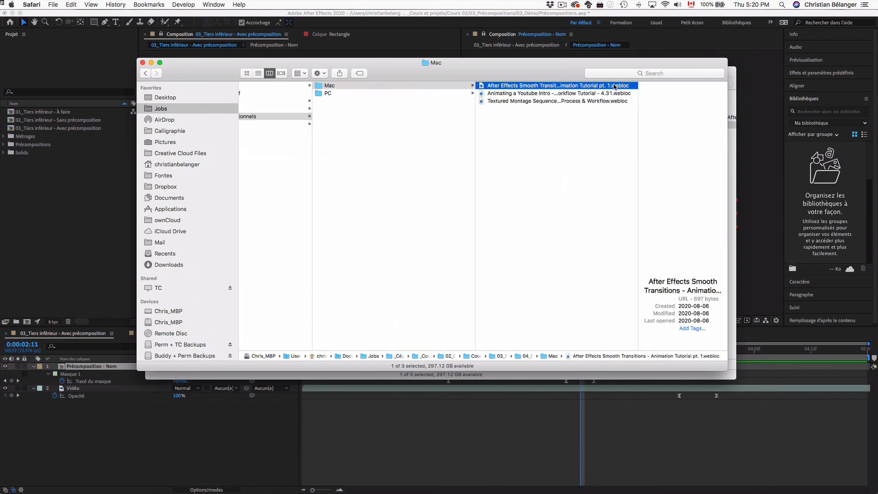
# - Mute the YouTube video and skip ahead to about 3:25 to view its After Effects precompositions
pyautogui.moveTo(774, 44); pyautogui.dragTo(767, 77)
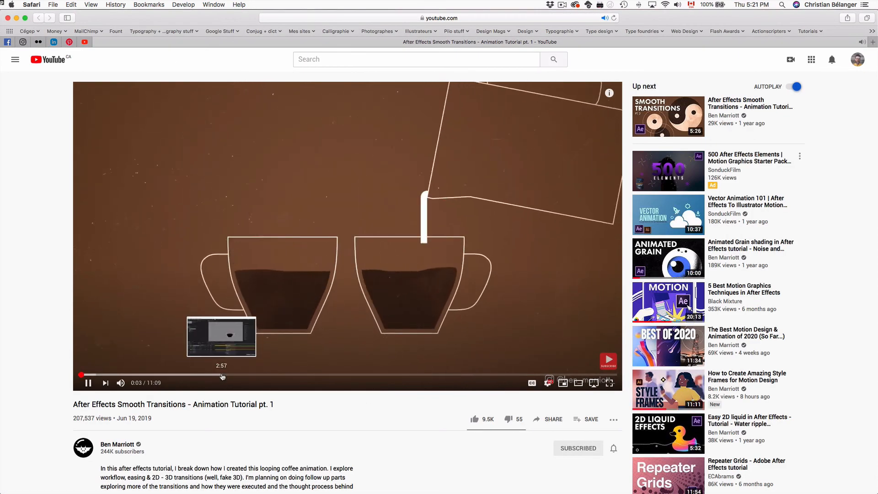
pyautogui.press('XF86AudioMute')
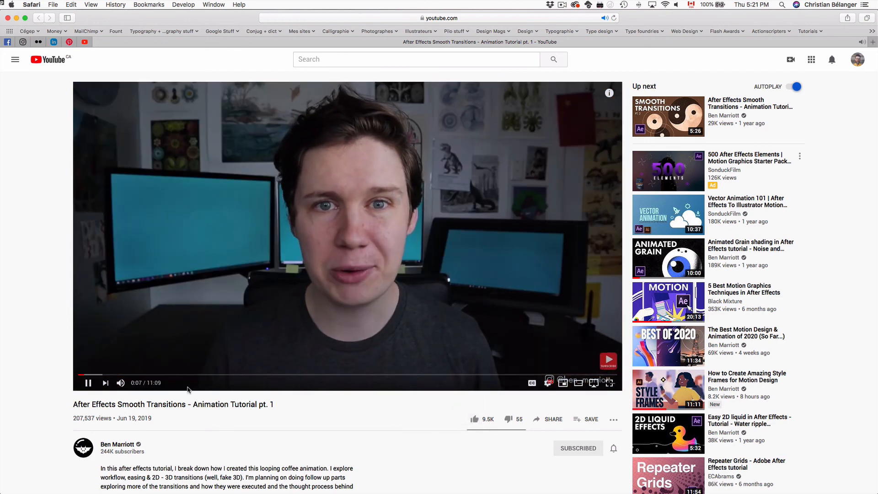
pyautogui.click(121, 383)
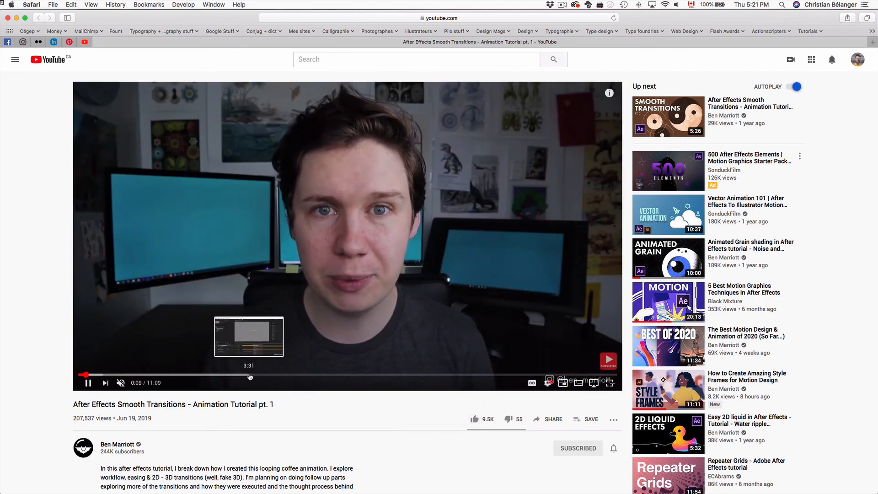
pyautogui.click(440, 348)
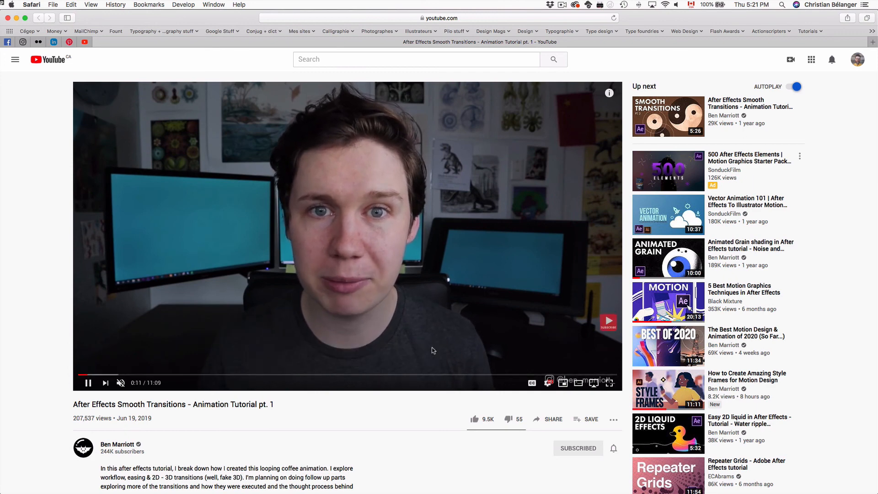
pyautogui.click(243, 375)
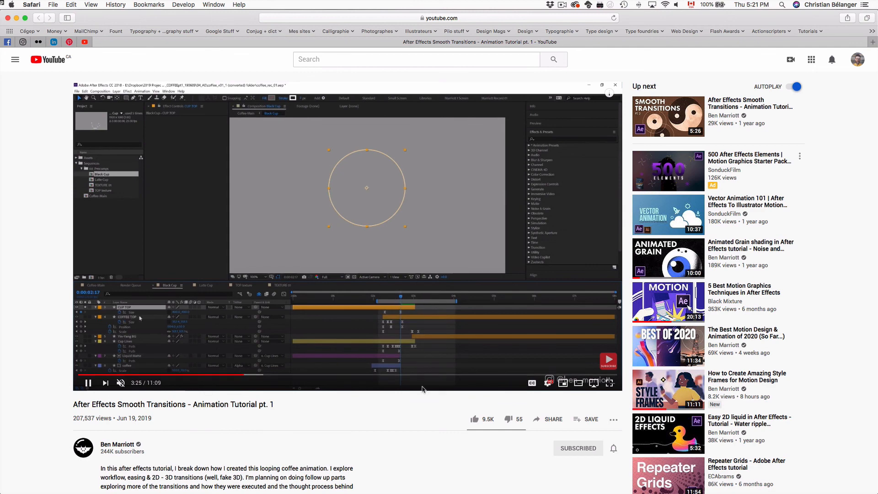
# - Pause the After Effects Smooth Transitions video and skip ahead to about 6:15 to view its precomposition timeline
pyautogui.click(373, 367)
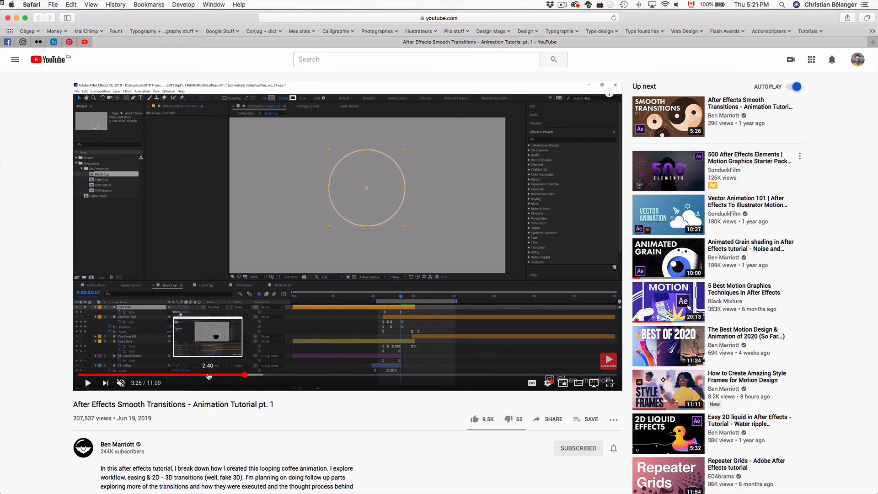
pyautogui.click(381, 376)
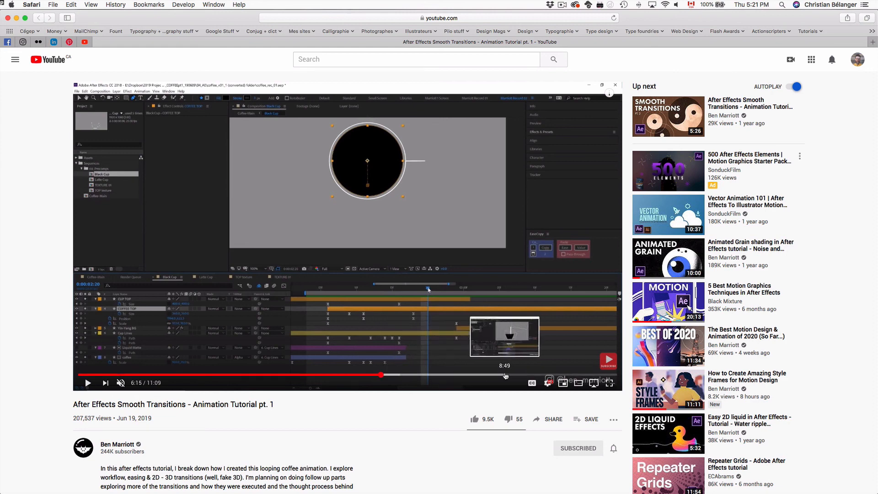
# - Switch to Finder, open the Animating a Youtube Intro link, and skip the YouTube video ahead to about 2:47
pyautogui.press('super+Tab')
pyautogui.doubleClick(550, 93)
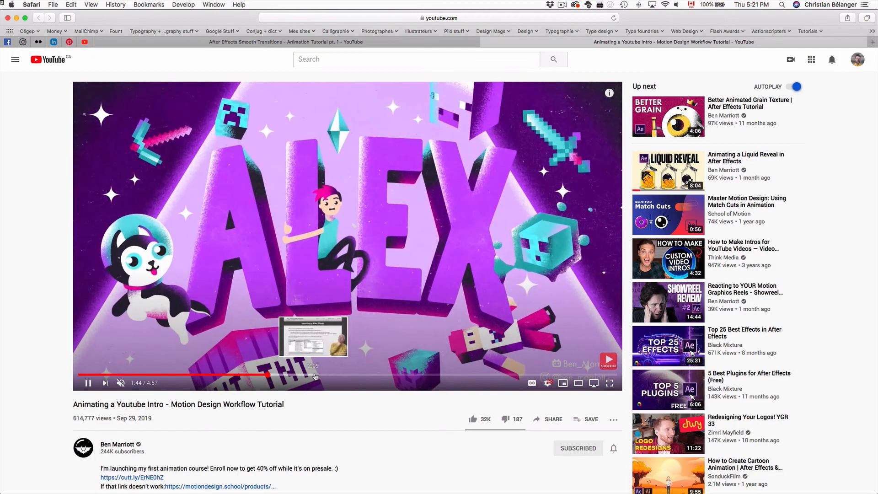
pyautogui.click(267, 374)
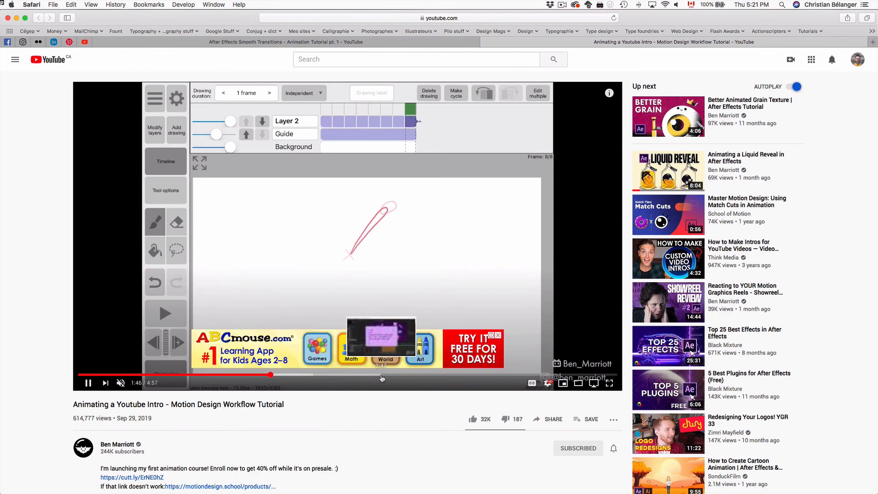
pyautogui.click(381, 374)
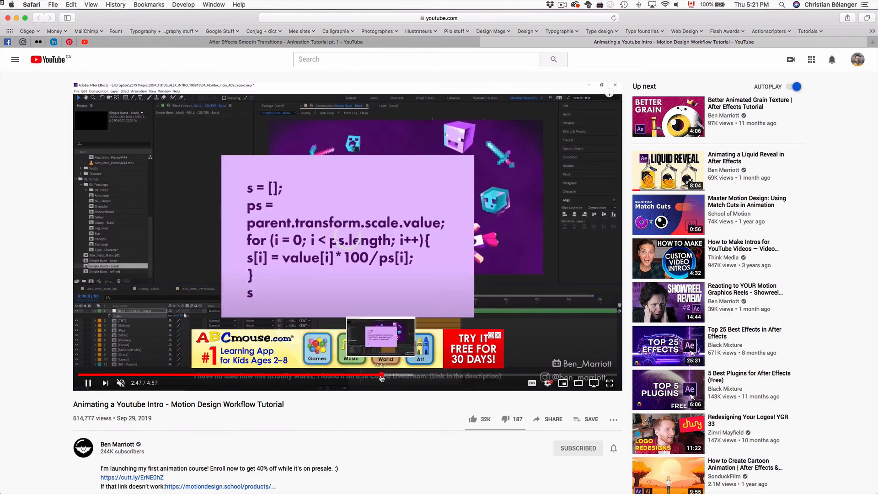
# - Close the ad over the video and skip through to about 4:38 to view its project's precompositions, pausing there
pyautogui.click(498, 335)
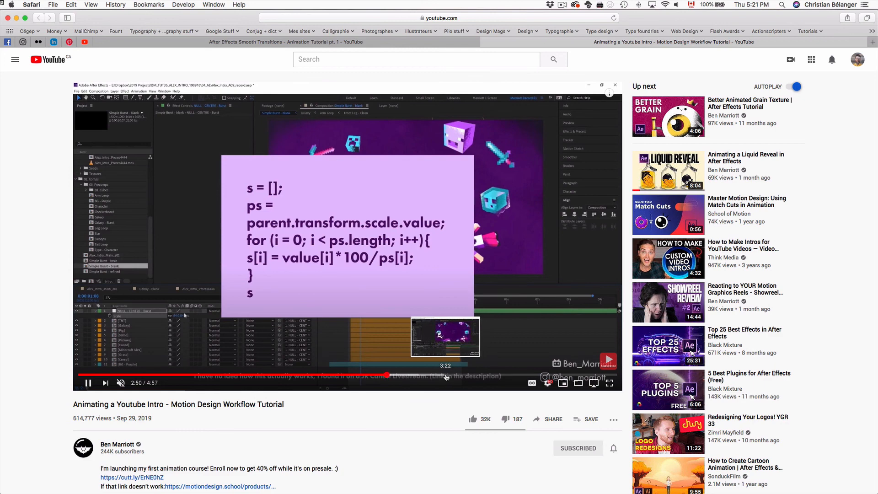
pyautogui.click(487, 374)
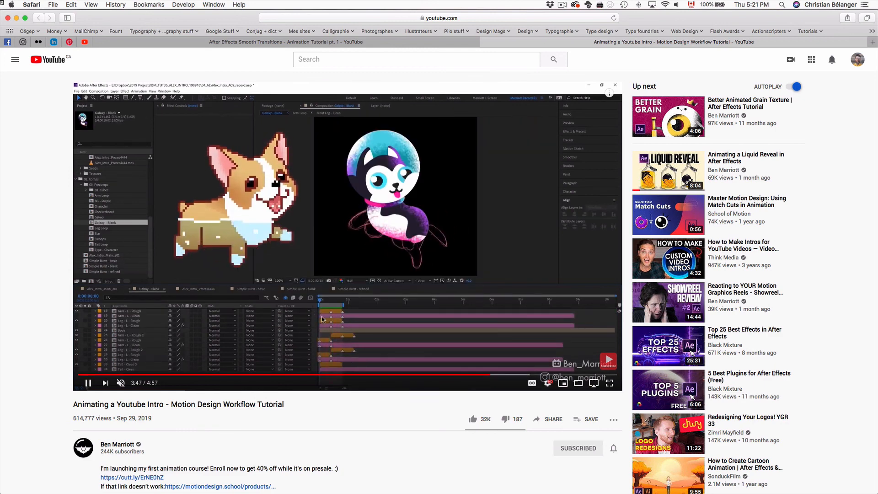
pyautogui.click(536, 375)
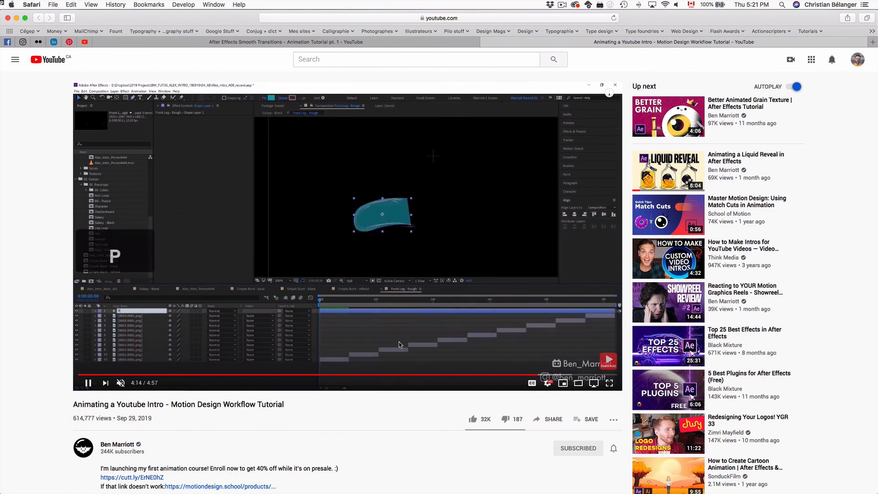
pyautogui.click(582, 375)
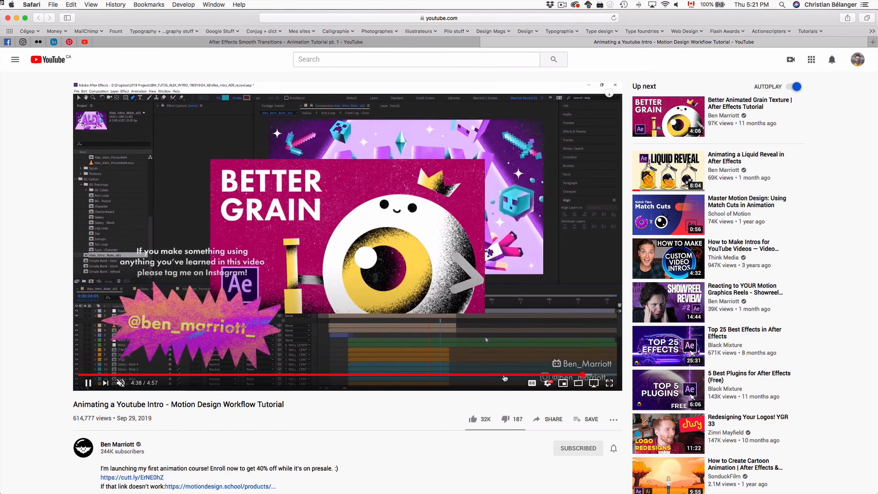
pyautogui.click(341, 339)
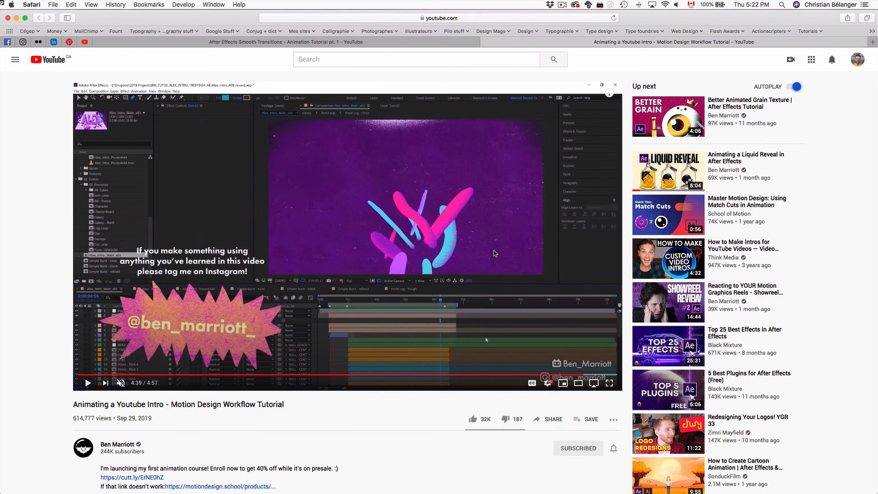
# - Switch to Finder and open Sans précompositions.aep from 05_Exemples pour l'exercice in After Effects, without saving the current project
pyautogui.press('super+Tab')
pyautogui.hscroll(-5, 404, 138)
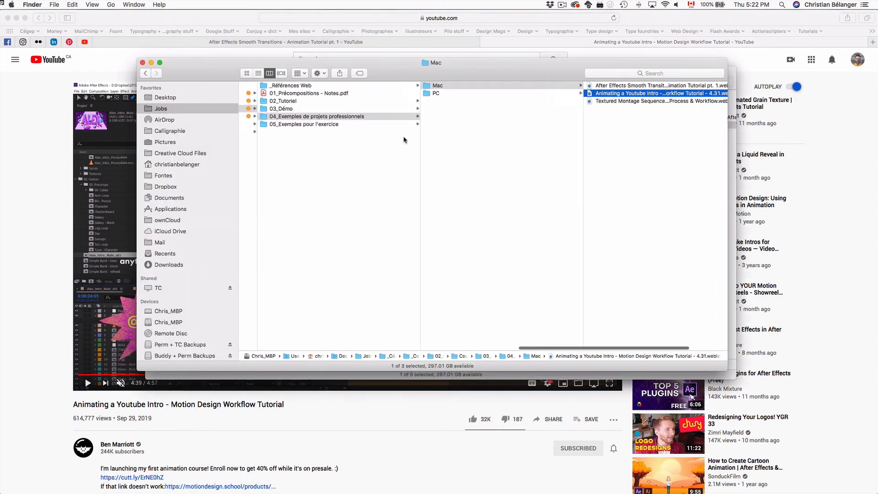
pyautogui.click(353, 124)
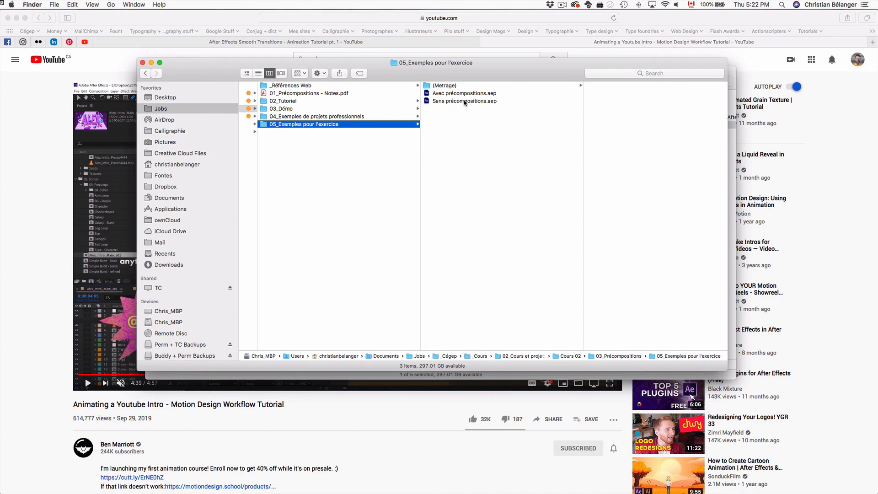
pyautogui.hscroll(-1, 465, 102)
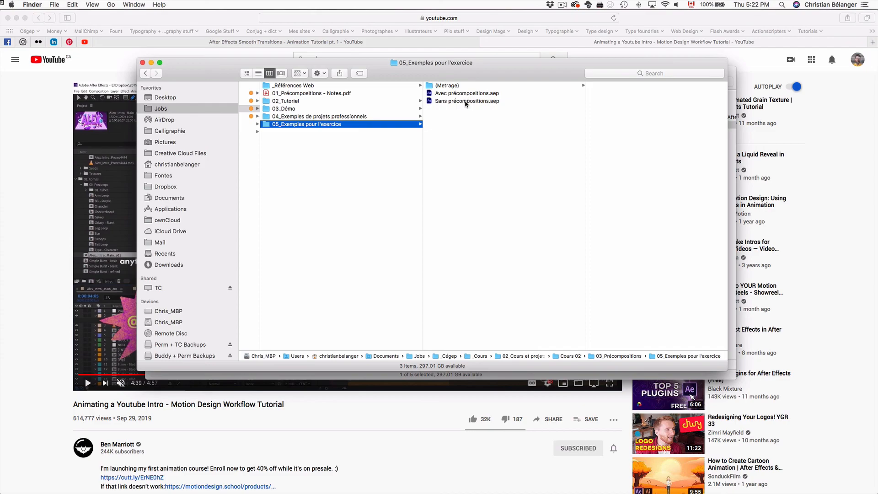
pyautogui.doubleClick(466, 101)
pyautogui.click(433, 265)
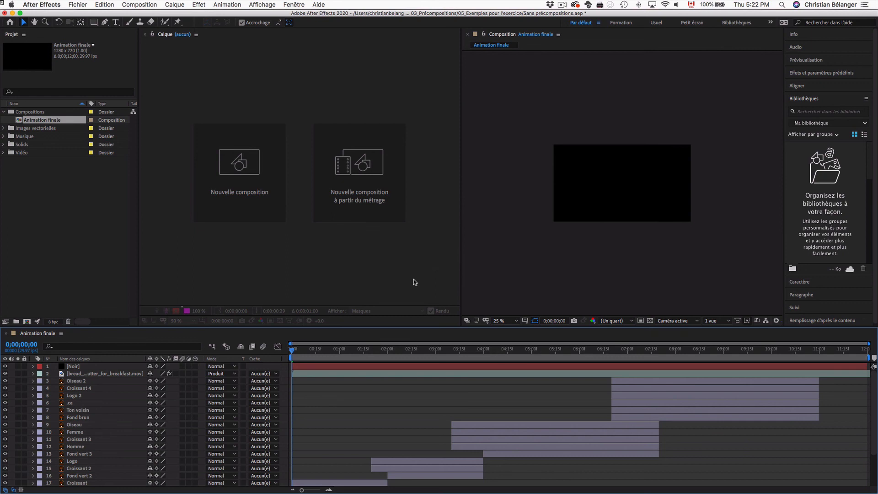
# - Enlarge the timeline area and close the empty Calque viewer, leaving Animation finale open in a single composition viewer
pyautogui.click(467, 35)
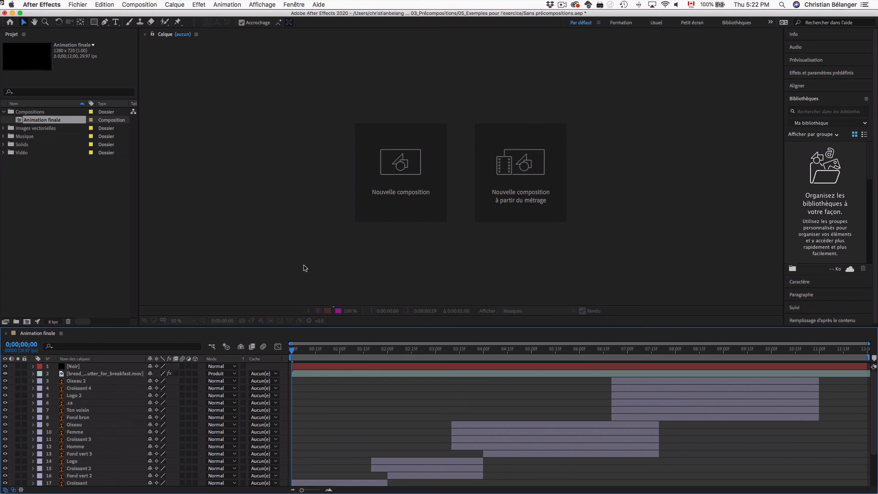
pyautogui.moveTo(308, 327); pyautogui.dragTo(313, 263)
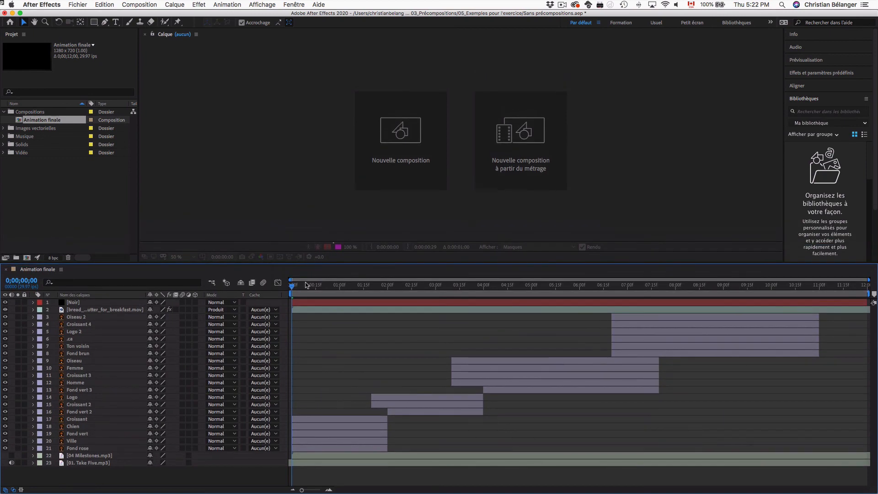
pyautogui.click(324, 479)
pyautogui.doubleClick(51, 119)
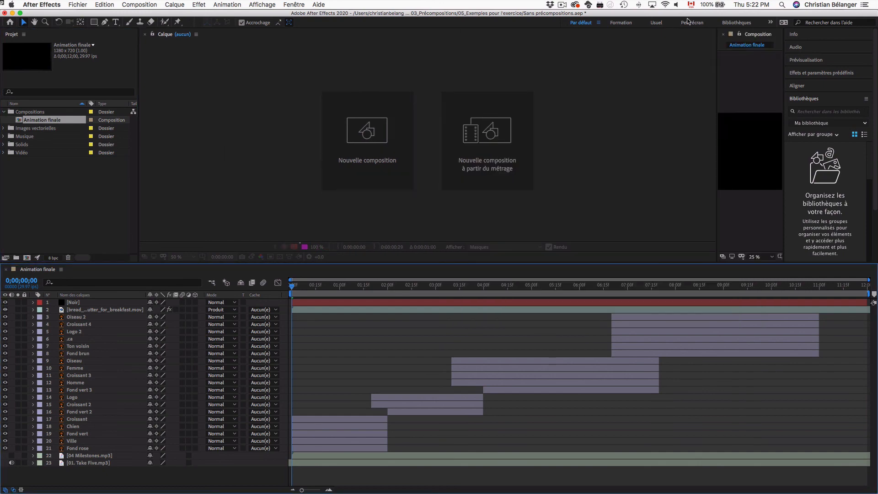
pyautogui.click(145, 35)
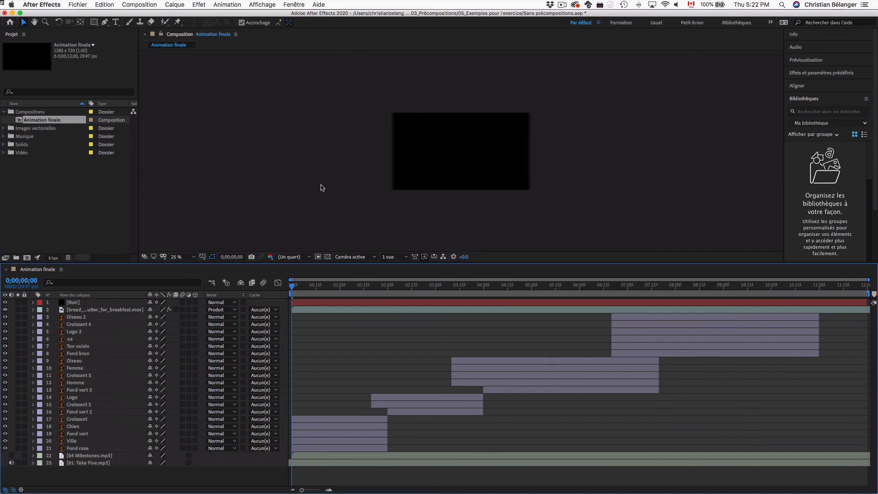
# - Preview the start of Animation finale and turn off the audio of the 01. Take Five.mp3 layer
pyautogui.press('space')
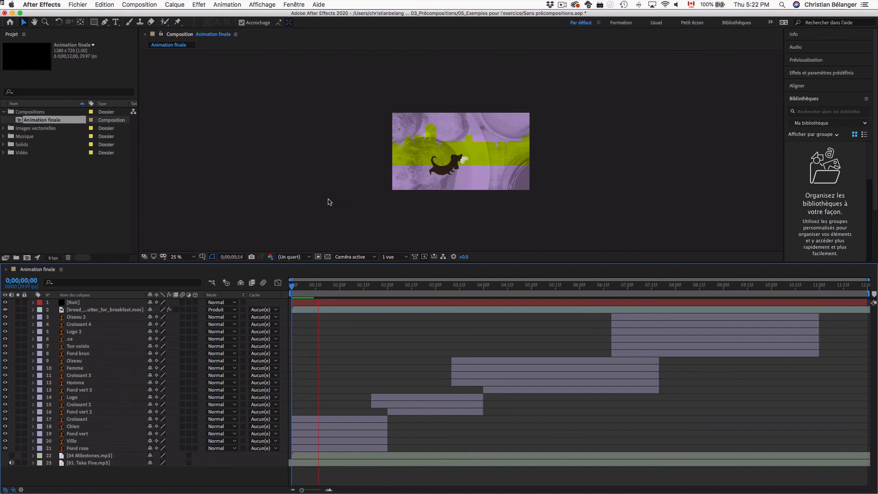
pyautogui.press('space')
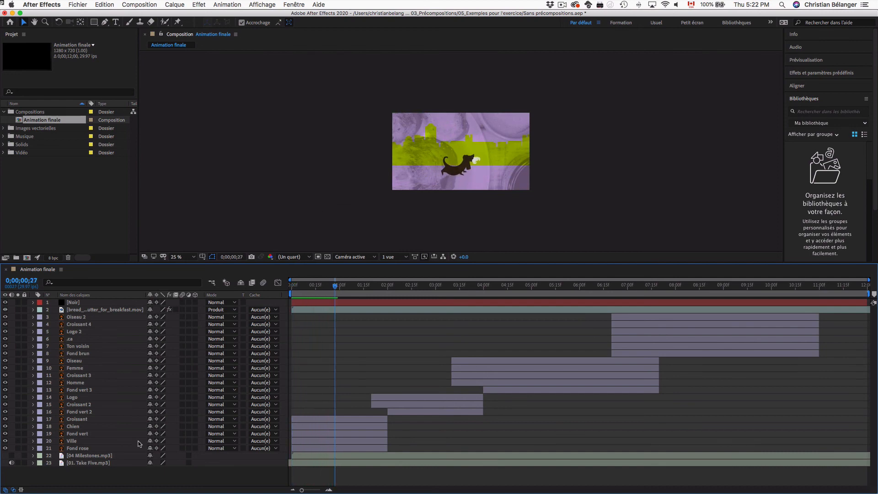
pyautogui.click(11, 463)
# - Reveal the keyframed properties of all layers in Animation finale, examine them through the whole layer stack, and collapse them
pyautogui.press('u')
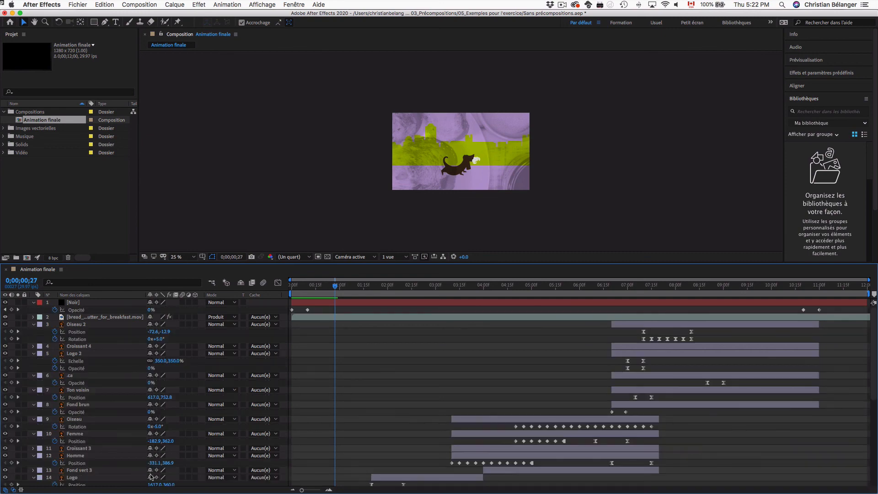
pyautogui.scroll(-10, 247, 376)
pyautogui.scroll(10, 247, 376)
pyautogui.scroll(-8, 246, 377)
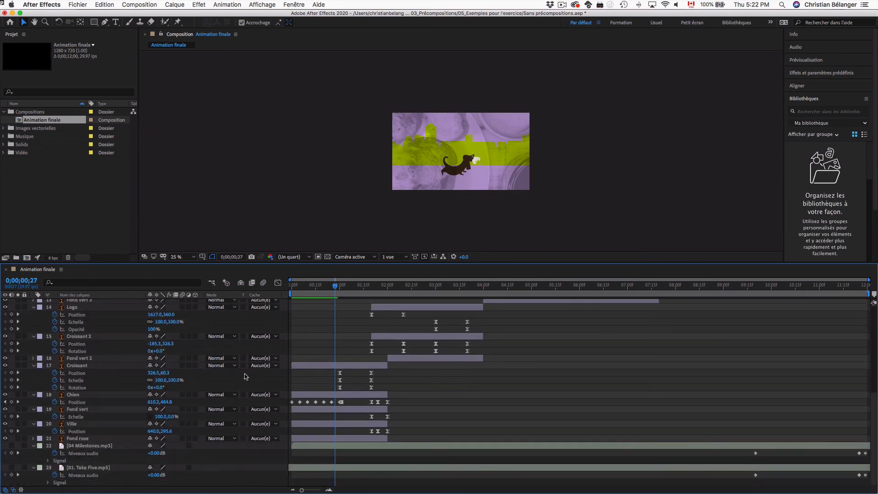
pyautogui.scroll(8, 245, 376)
pyautogui.scroll(-8, 245, 377)
pyautogui.scroll(5, 436, 376)
pyautogui.scroll(2, 435, 377)
pyautogui.scroll(-8, 208, 375)
pyautogui.scroll(8, 208, 375)
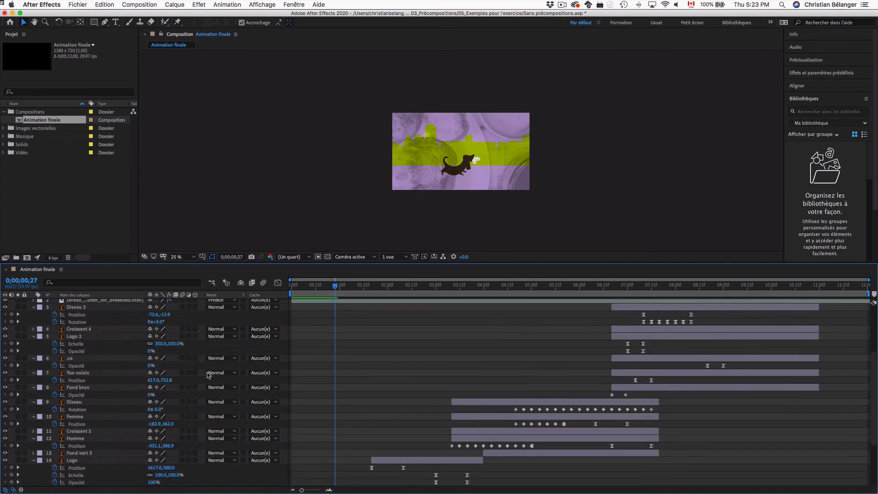
pyautogui.scroll(-8, 208, 375)
pyautogui.scroll(8, 208, 374)
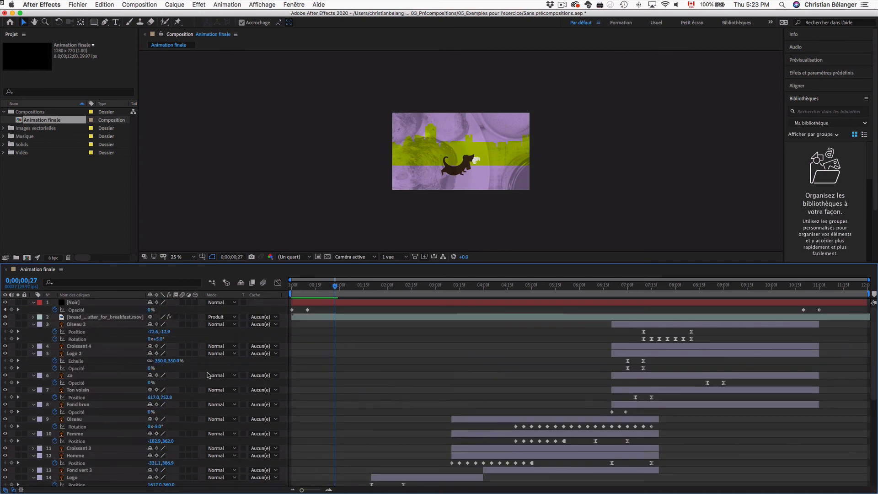
pyautogui.press('u')
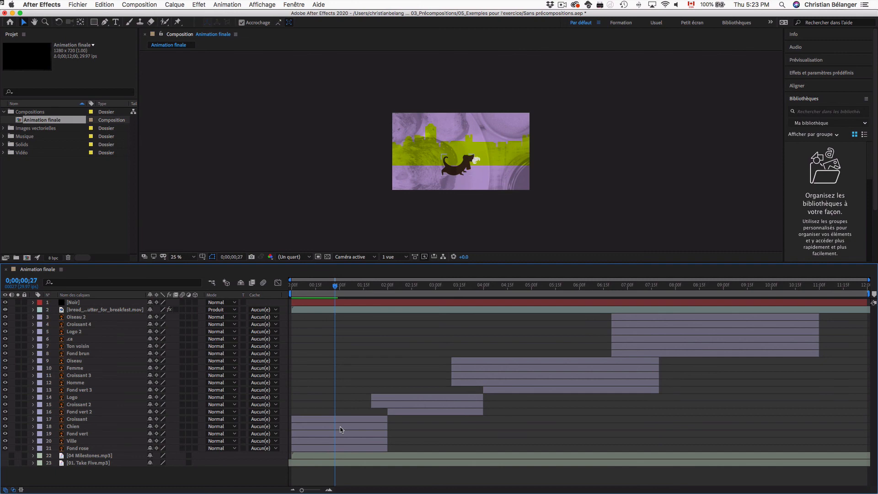
# - Switch to Finder and open Avec précompositions.aep in After Effects, without saving the changes to Sans précompositions.aep
pyautogui.press('super+Tab')
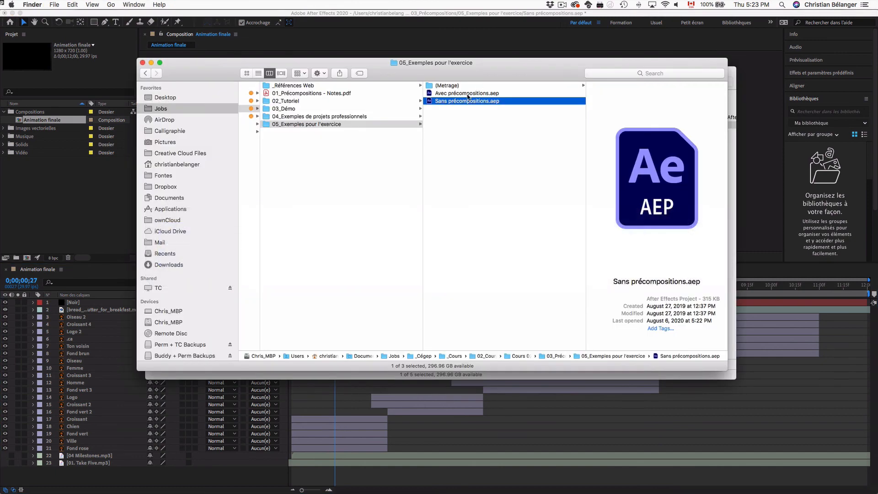
pyautogui.doubleClick(466, 93)
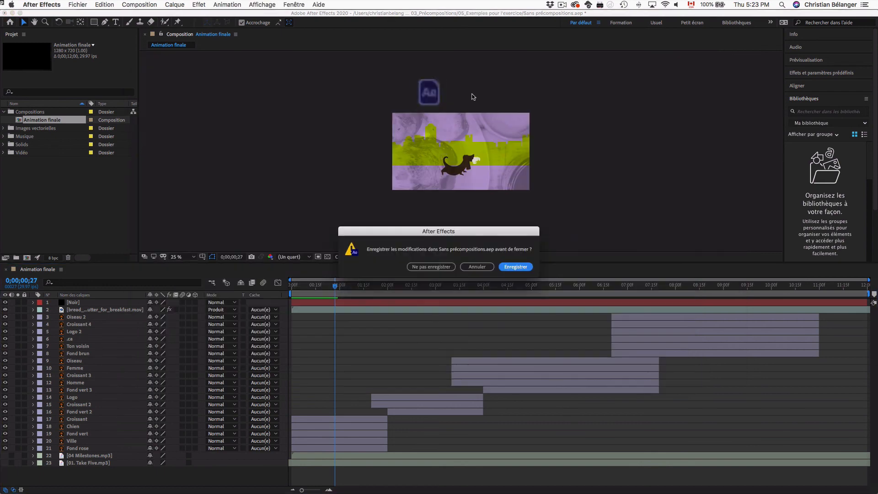
pyautogui.click(429, 267)
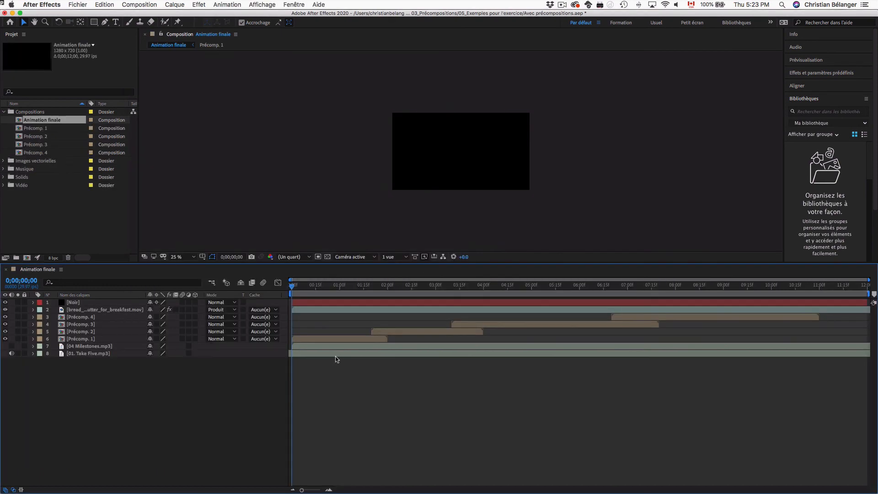
# - Select the Précomp. 1, Précomp. 2, Précomp. 3 and Précomp. 4 layers in turn to point out their timeline bars
pyautogui.click(102, 340)
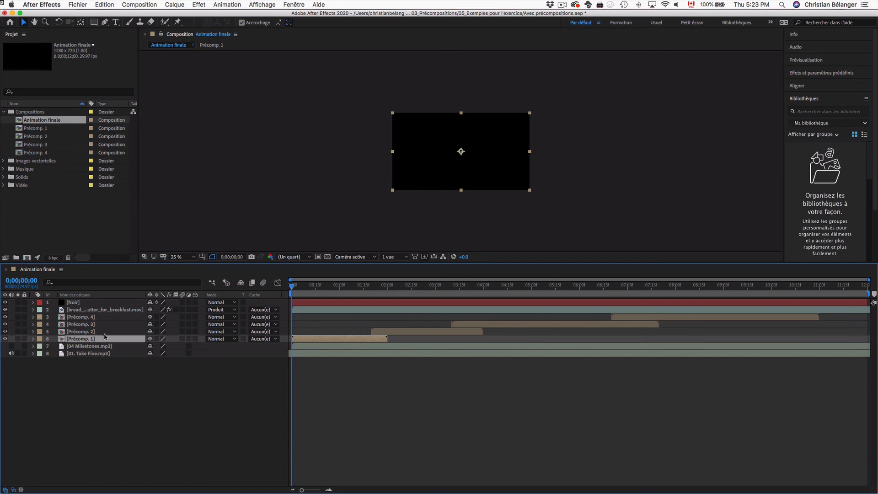
pyautogui.click(107, 333)
pyautogui.click(107, 323)
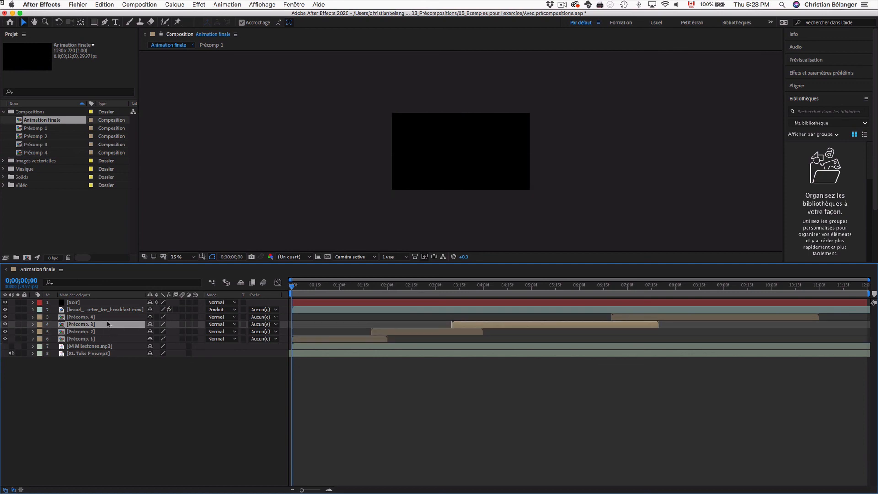
pyautogui.click(108, 316)
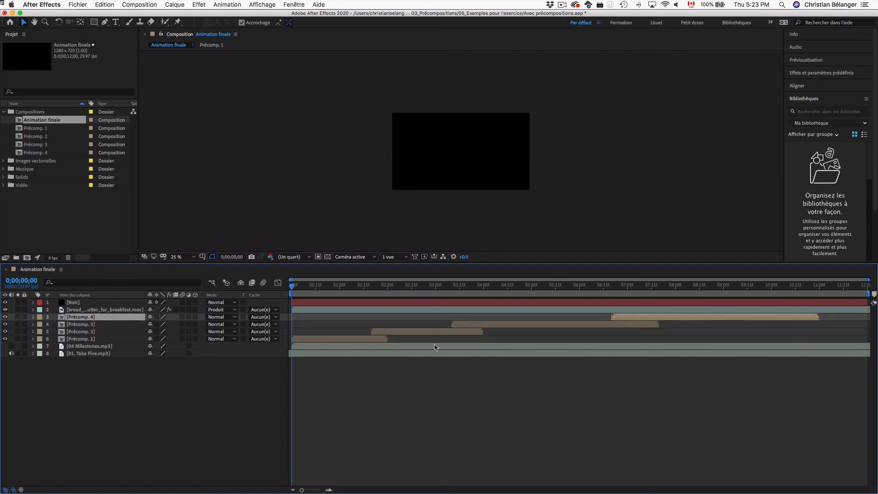
# - Open the Précomp. 3 composition, reveal its layers' keyframed properties, and preview its animation to about 0;00;05;25
pyautogui.click(544, 323)
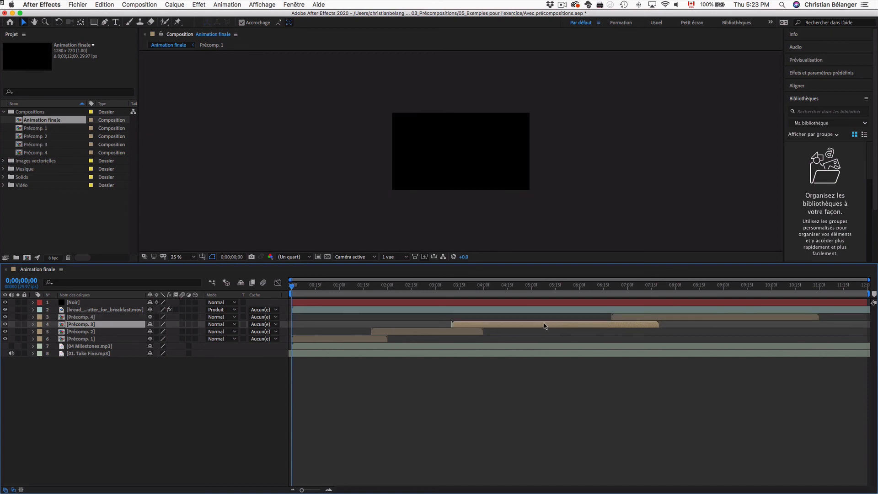
pyautogui.doubleClick(544, 324)
pyautogui.press('u')
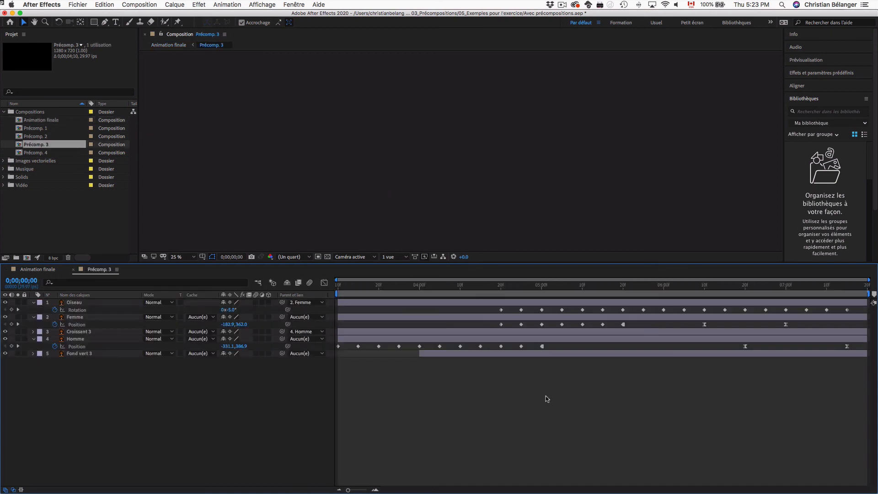
pyautogui.press('space')
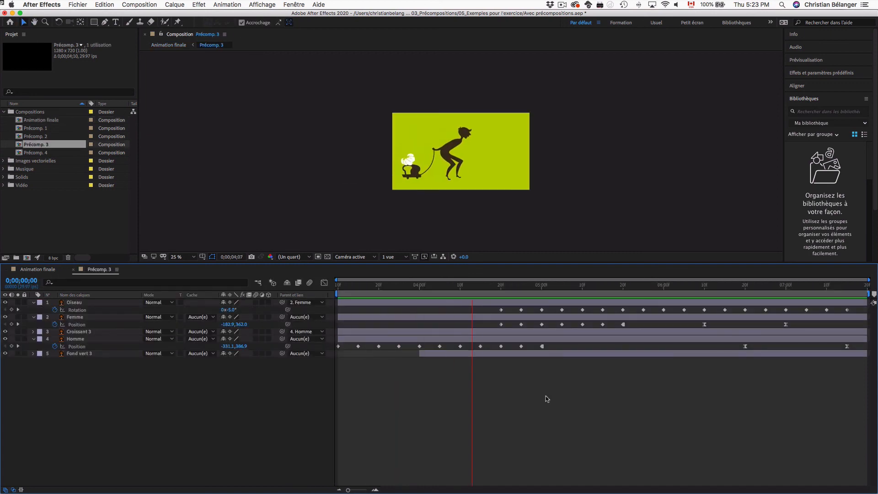
pyautogui.press('space')
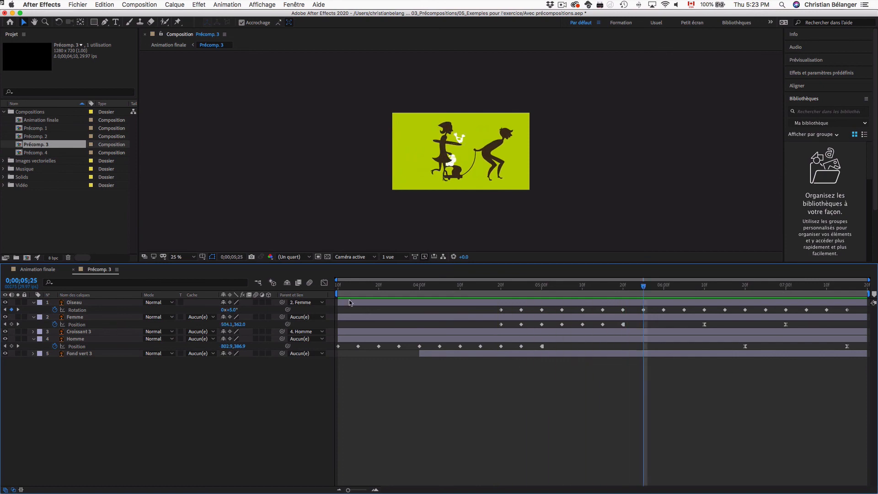
# - Return to the Animation finale composition, then switch to Finder and open Sans précompositions.aep without saving the current project
pyautogui.moveTo(352, 287); pyautogui.dragTo(235, 298)
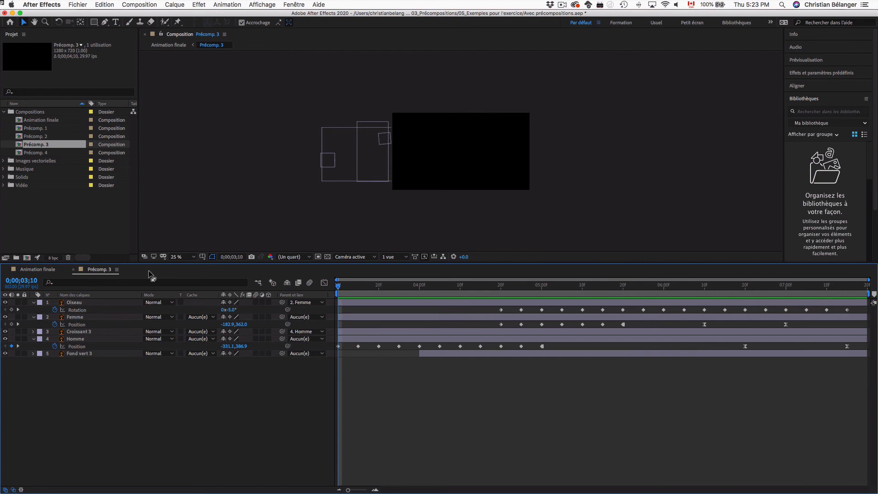
pyautogui.click(45, 271)
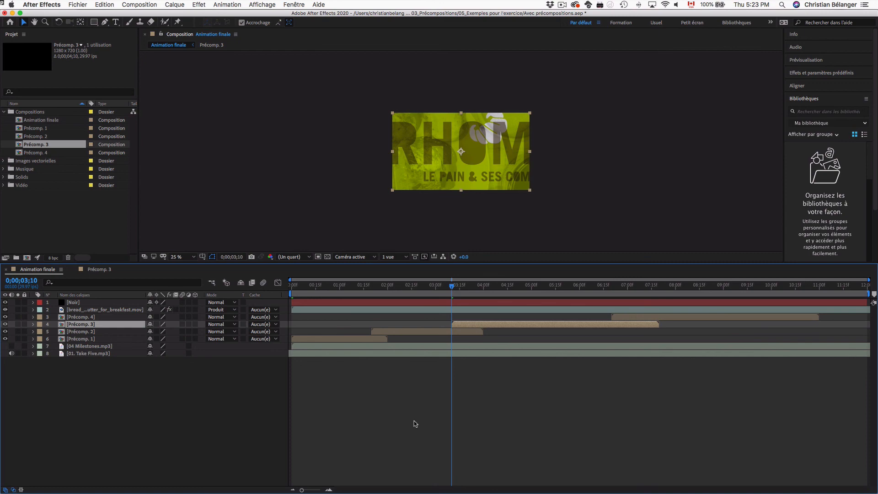
pyautogui.press('super+Tab')
pyautogui.click(476, 101)
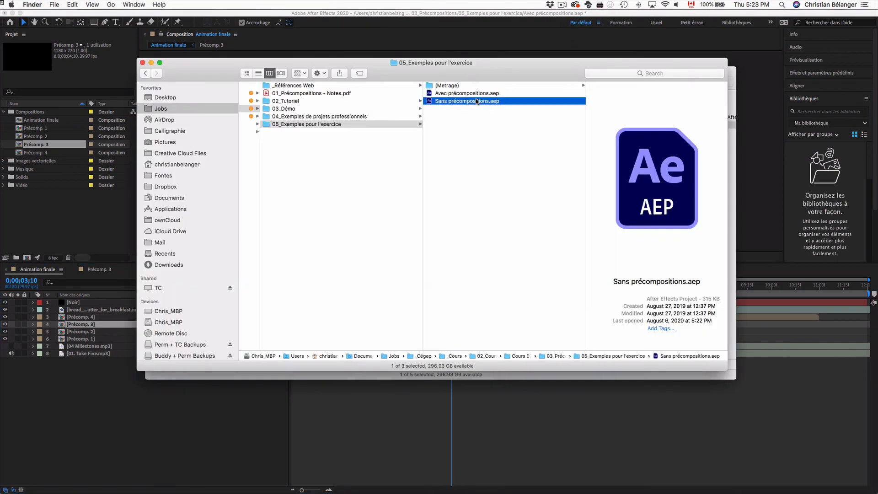
pyautogui.doubleClick(476, 101)
pyautogui.press('super+d')
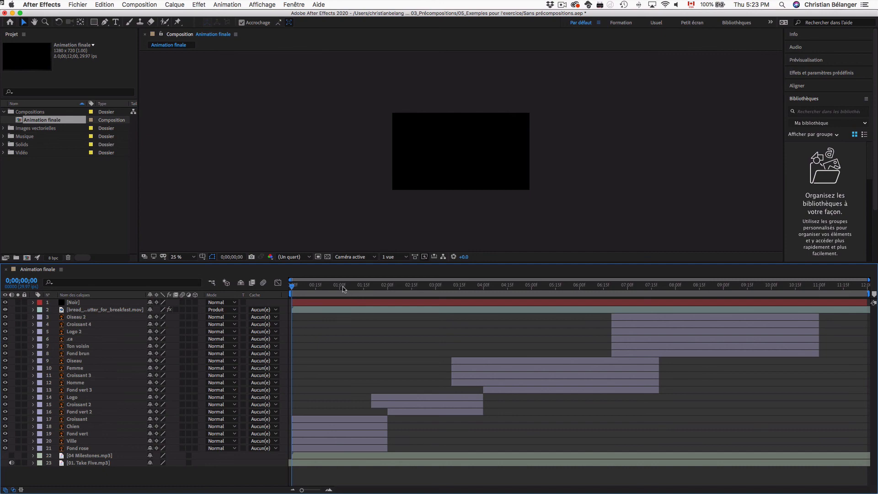
# - Preview Animation finale to about 0;00;01;11, reveal and examine the keyframed properties of all layers, and collapse them
pyautogui.moveTo(343, 287); pyautogui.dragTo(356, 288)
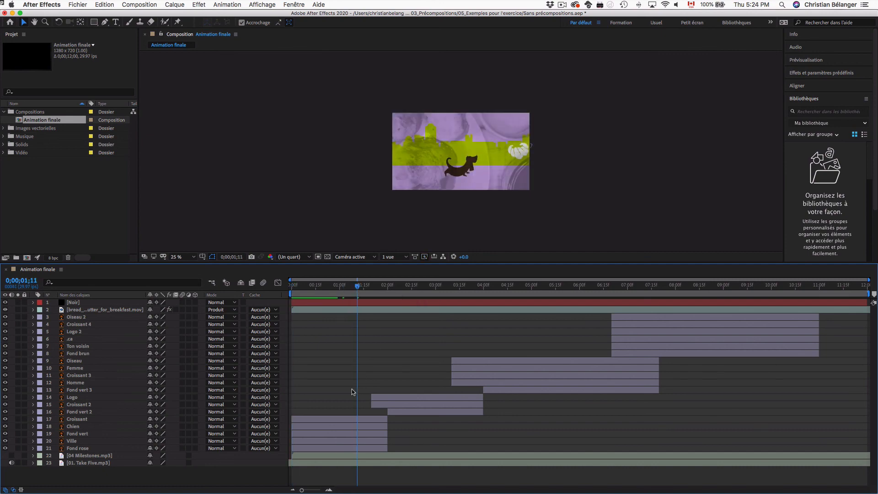
pyautogui.press('u')
pyautogui.scroll(-10, 510, 295)
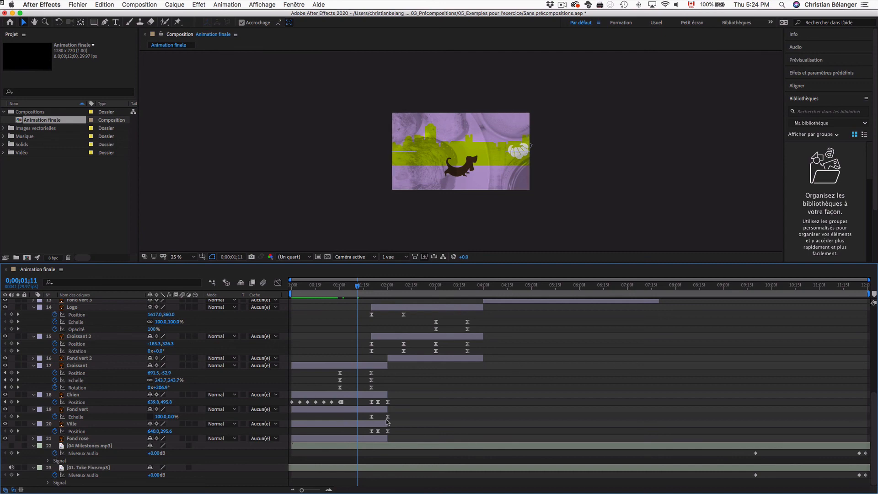
pyautogui.press('u')
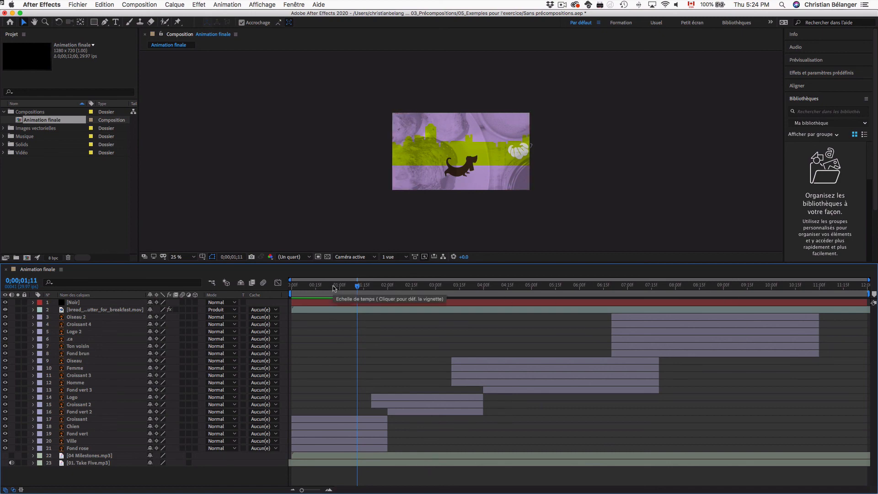
# - Preview the animation to about 0;00;03;06 and select the layer groups starting with Croissant, Logo and Oiseau in turn to point out the scenes
pyautogui.moveTo(333, 287); pyautogui.dragTo(431, 290)
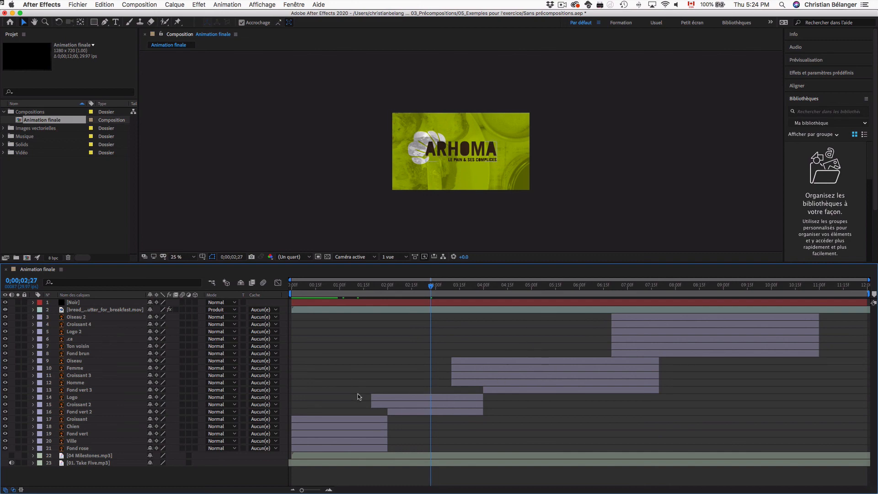
pyautogui.click(344, 419)
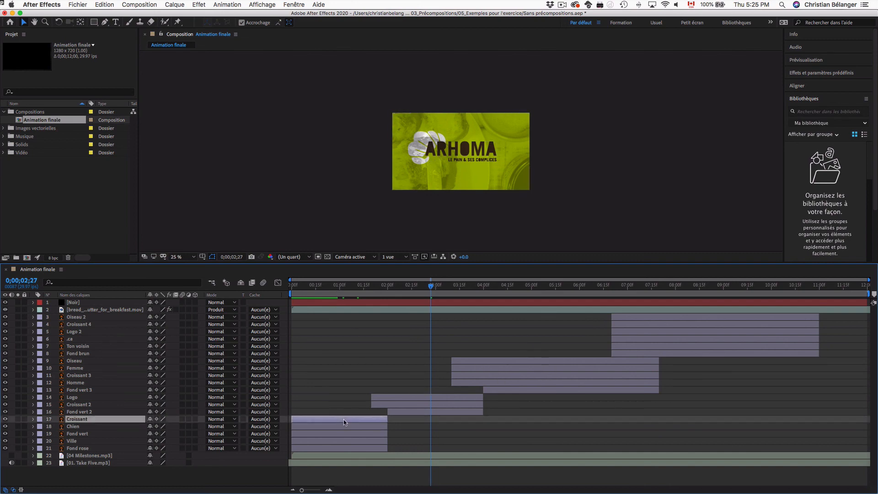
pyautogui.keyDown('shift'); pyautogui.click(355, 449); pyautogui.keyUp('shift')
pyautogui.click(409, 398)
pyautogui.keyDown('shift'); pyautogui.click(409, 411); pyautogui.keyUp('shift')
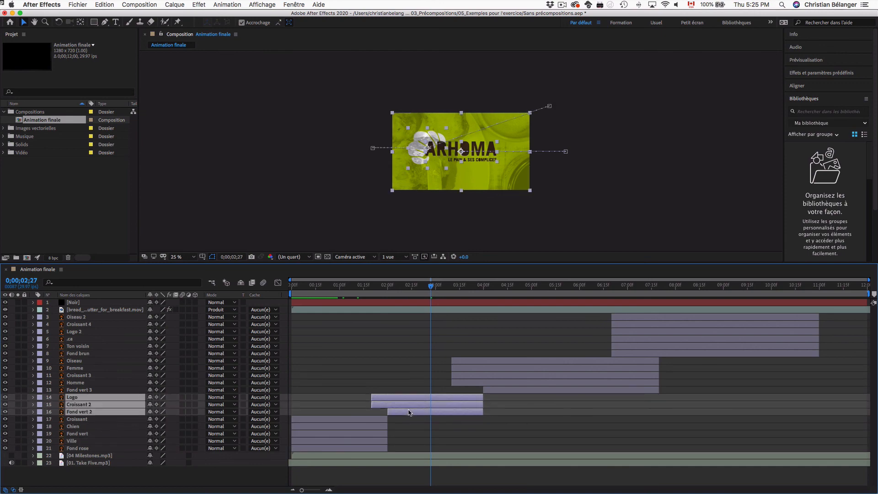
pyautogui.click(494, 361)
pyautogui.keyDown('shift'); pyautogui.click(497, 389); pyautogui.keyUp('shift')
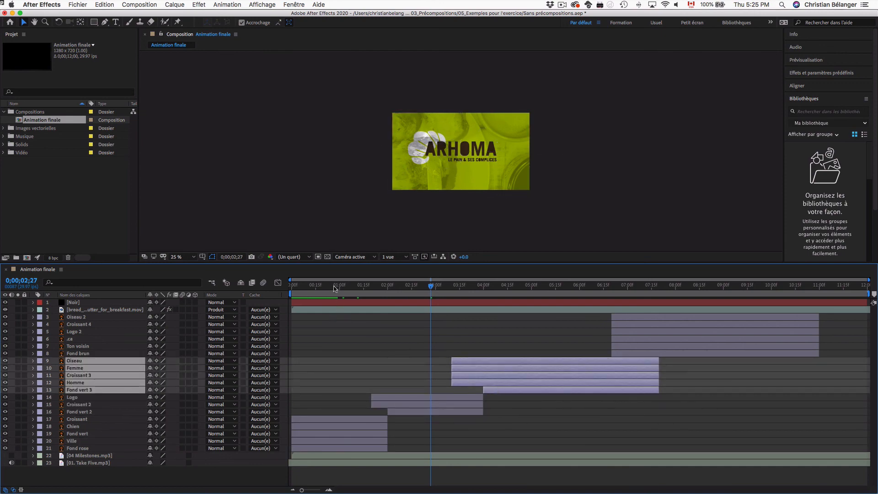
pyautogui.moveTo(336, 289); pyautogui.dragTo(445, 291)
# - Try precomposing the five layers from Croissant to Fond rose with the default settings, and undo it
pyautogui.click(323, 420)
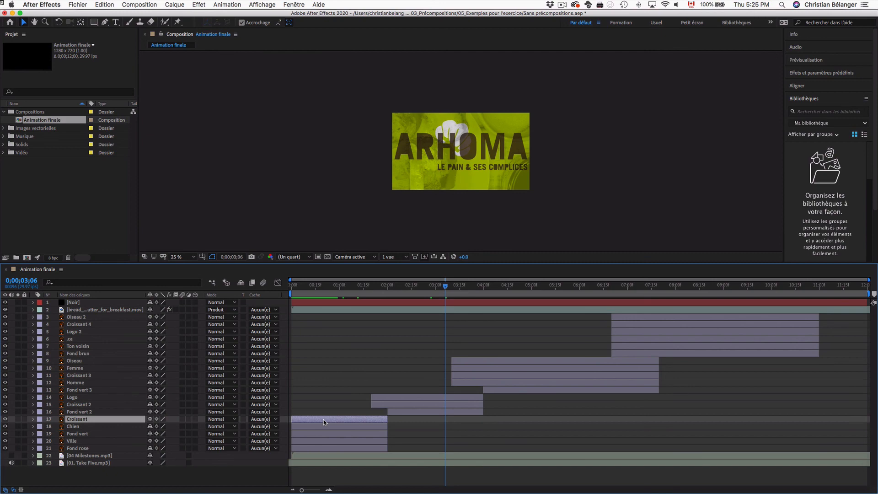
pyautogui.keyDown('shift'); pyautogui.click(306, 450); pyautogui.keyUp('shift')
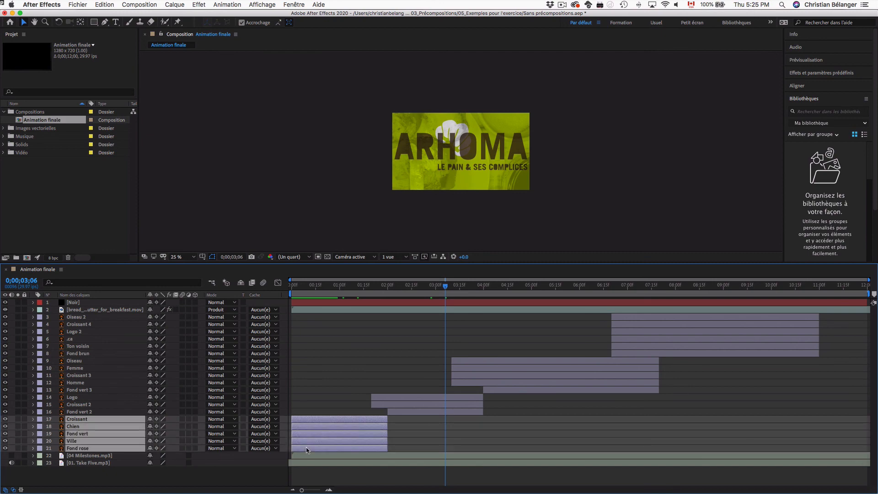
pyautogui.rightClick(306, 449)
pyautogui.click(322, 446)
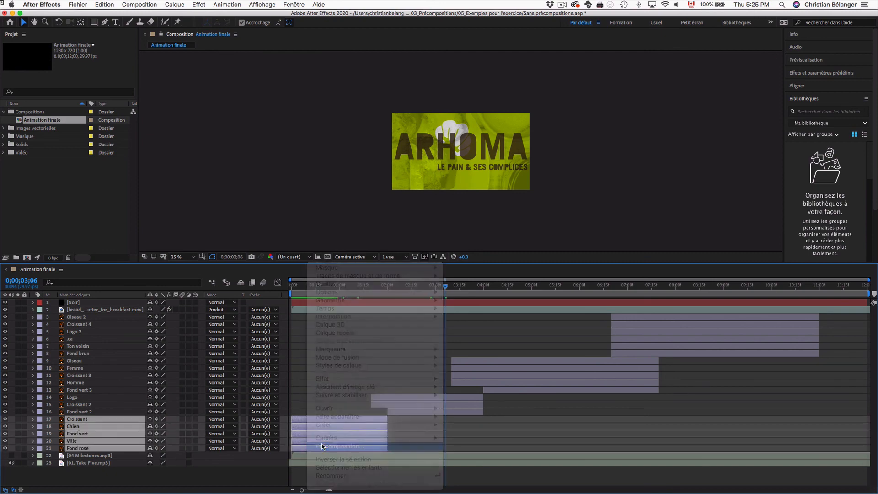
pyautogui.press('Return')
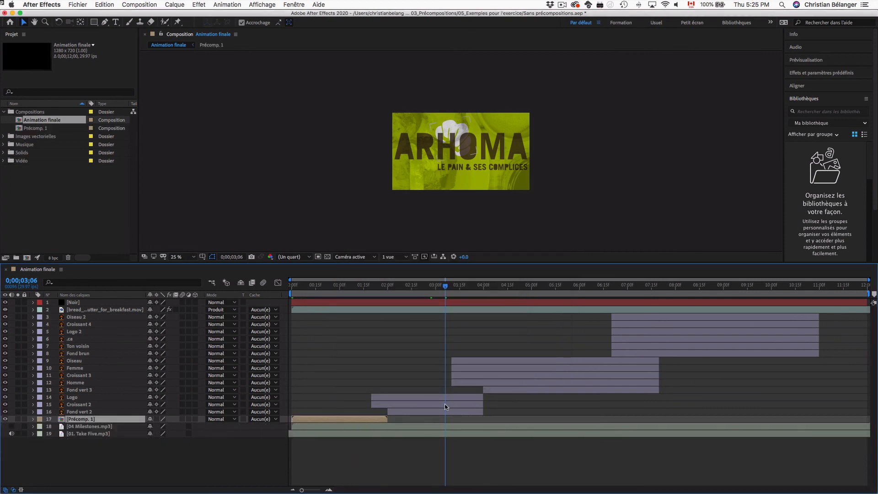
pyautogui.press('super+z')
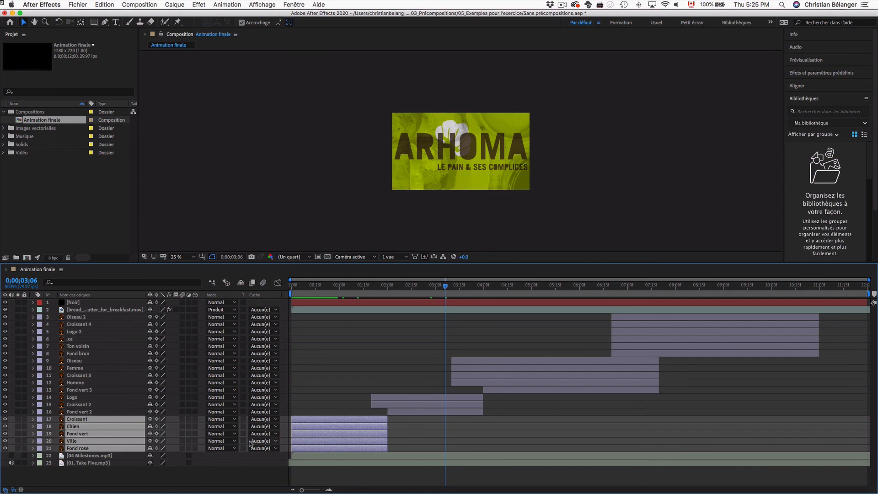
# - Precompose the Croissant, Chien, Fond vert, Ville and Fond rose layers as Précomp. 1, transferring all attributes and matching the selected layers' duration
pyautogui.rightClick(311, 440)
pyautogui.click(344, 446)
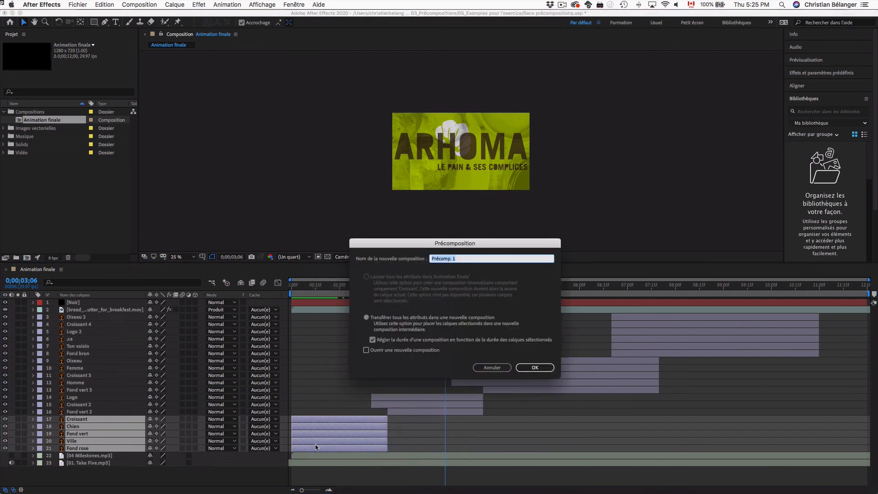
pyautogui.click(535, 367)
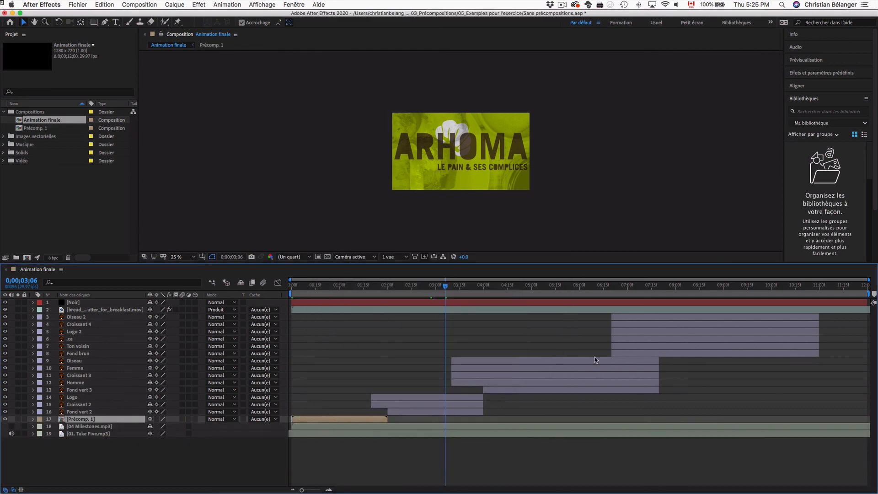
# - Precompose the Logo, Croissant 2 and Fond vert 2 layers as Précomp. 2
pyautogui.click(473, 398)
pyautogui.keyDown('shift'); pyautogui.click(471, 412); pyautogui.keyUp('shift')
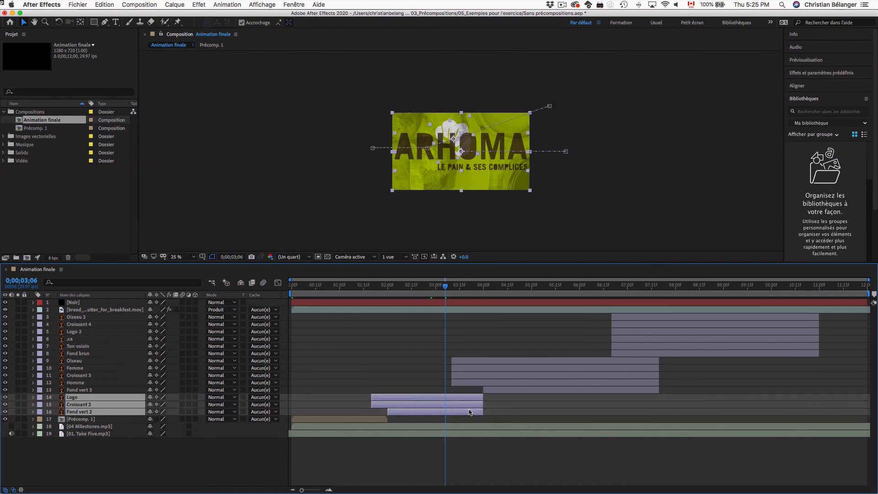
pyautogui.rightClick(471, 404)
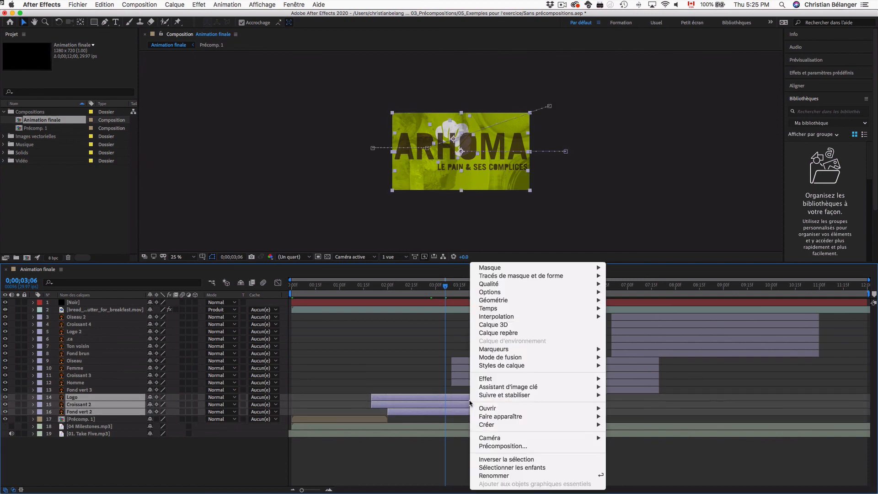
pyautogui.click(503, 446)
pyautogui.press('Return')
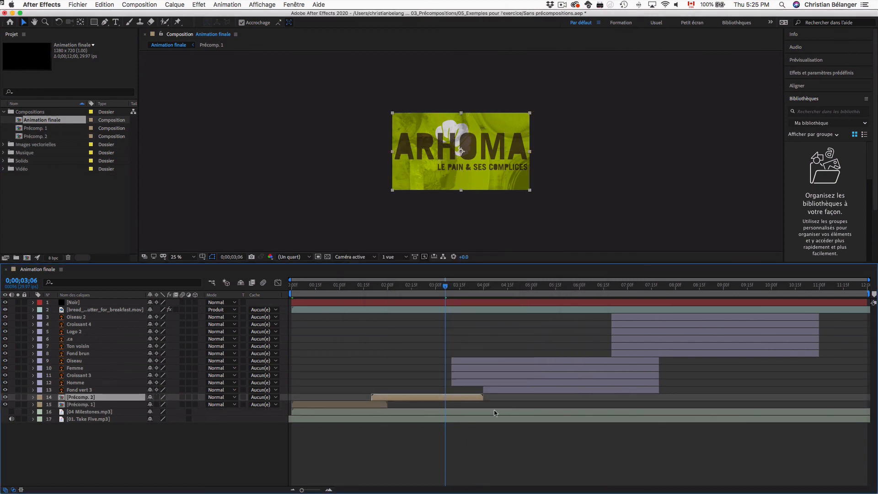
# - Scrub back to 0;00;01;10, select the Précomp. 1 and Précomp. 2 layers in turn to point them out, and deselect them
pyautogui.moveTo(446, 287); pyautogui.dragTo(355, 297)
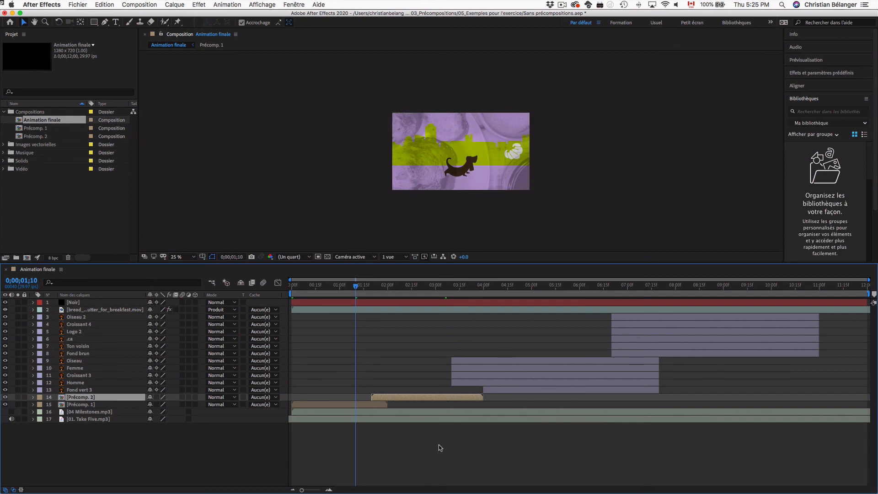
pyautogui.click(379, 403)
pyautogui.click(398, 397)
pyautogui.click(503, 467)
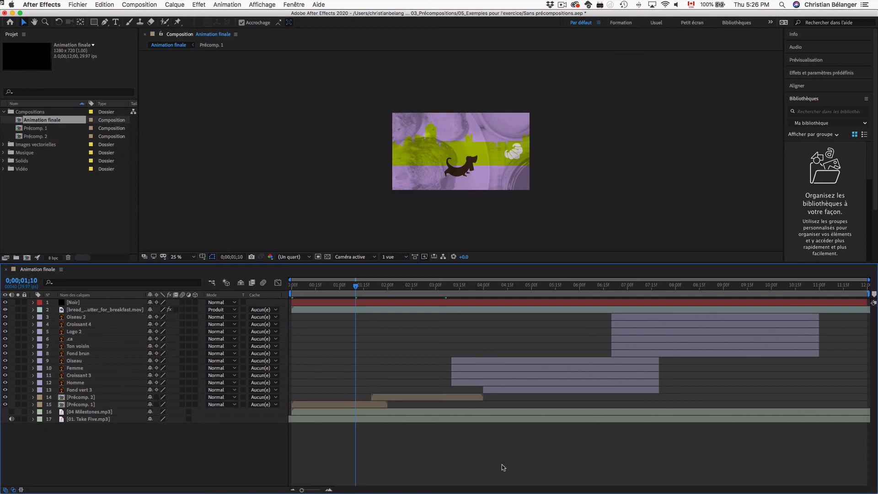